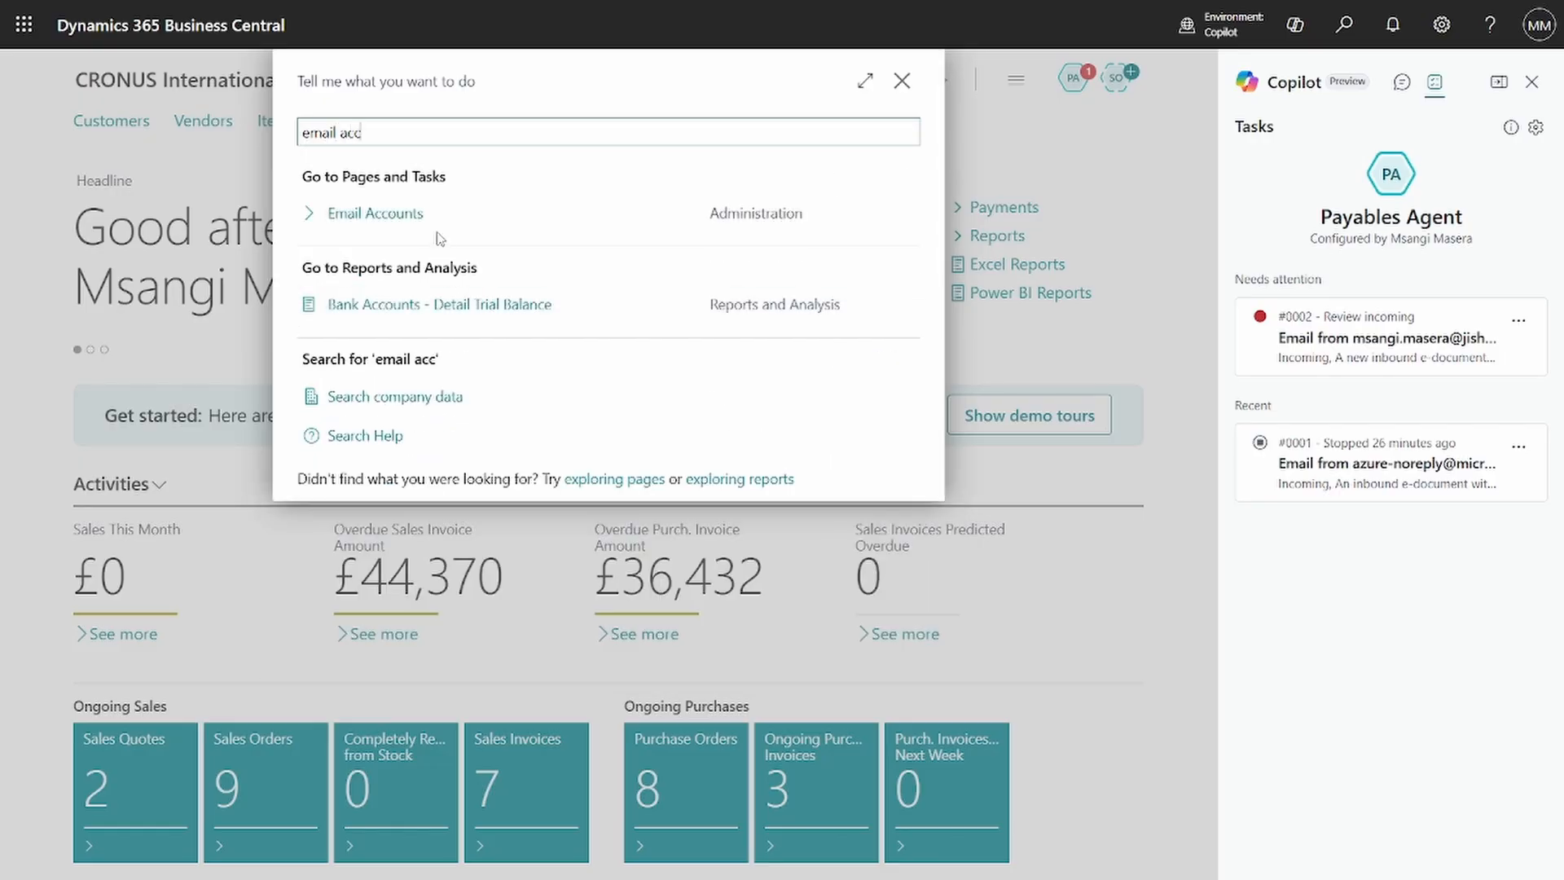
# - Open Email Accounts, check the account types offered for a new email account, and return to the home page without adding one
pyautogui.click(428, 224)
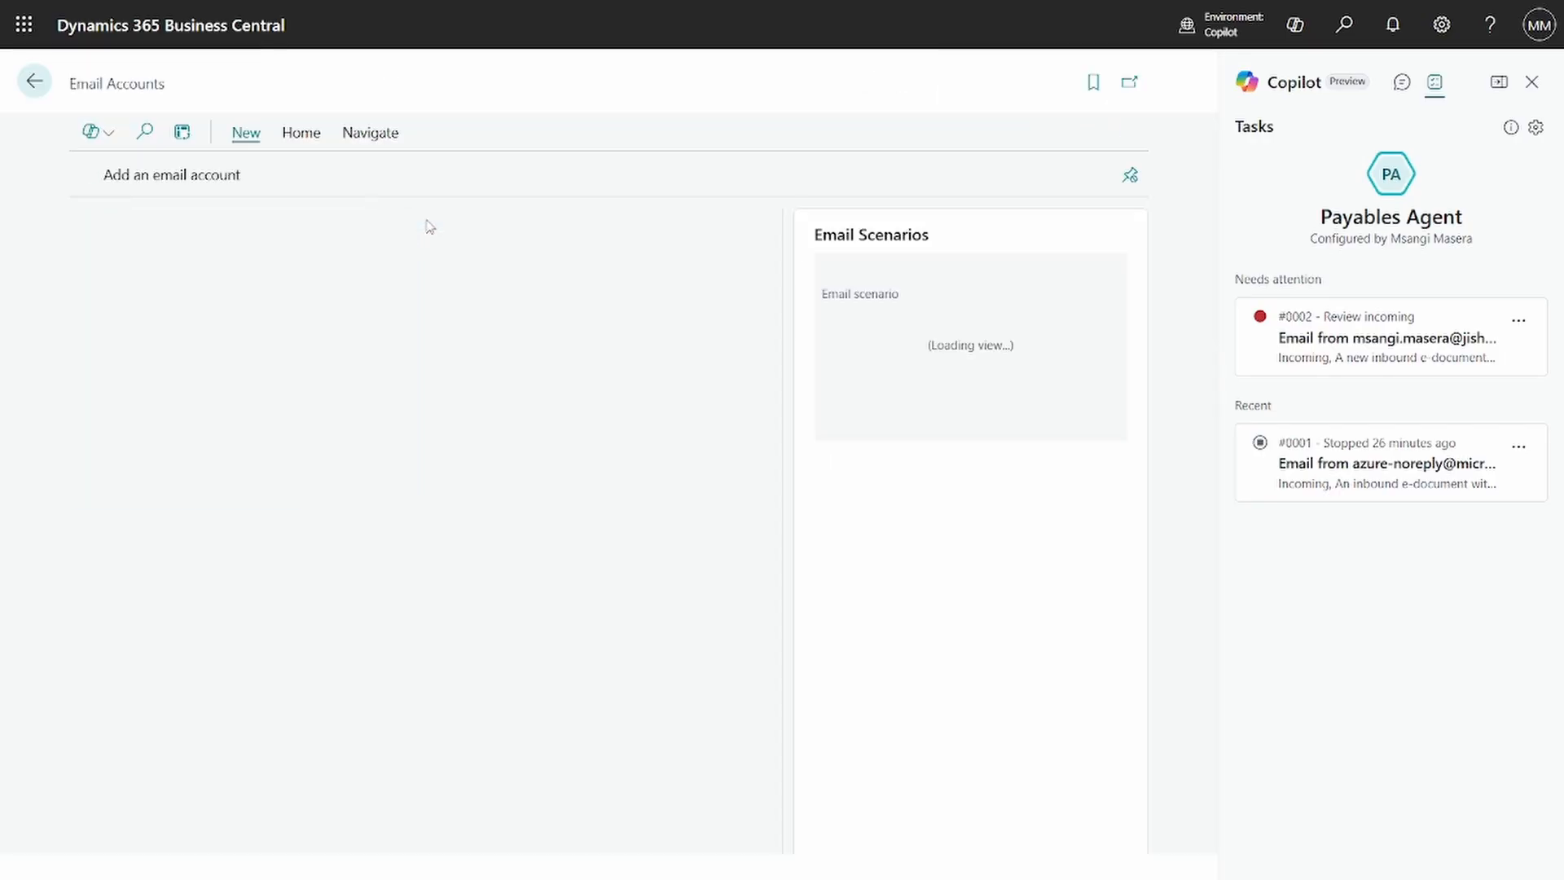
pyautogui.click(173, 176)
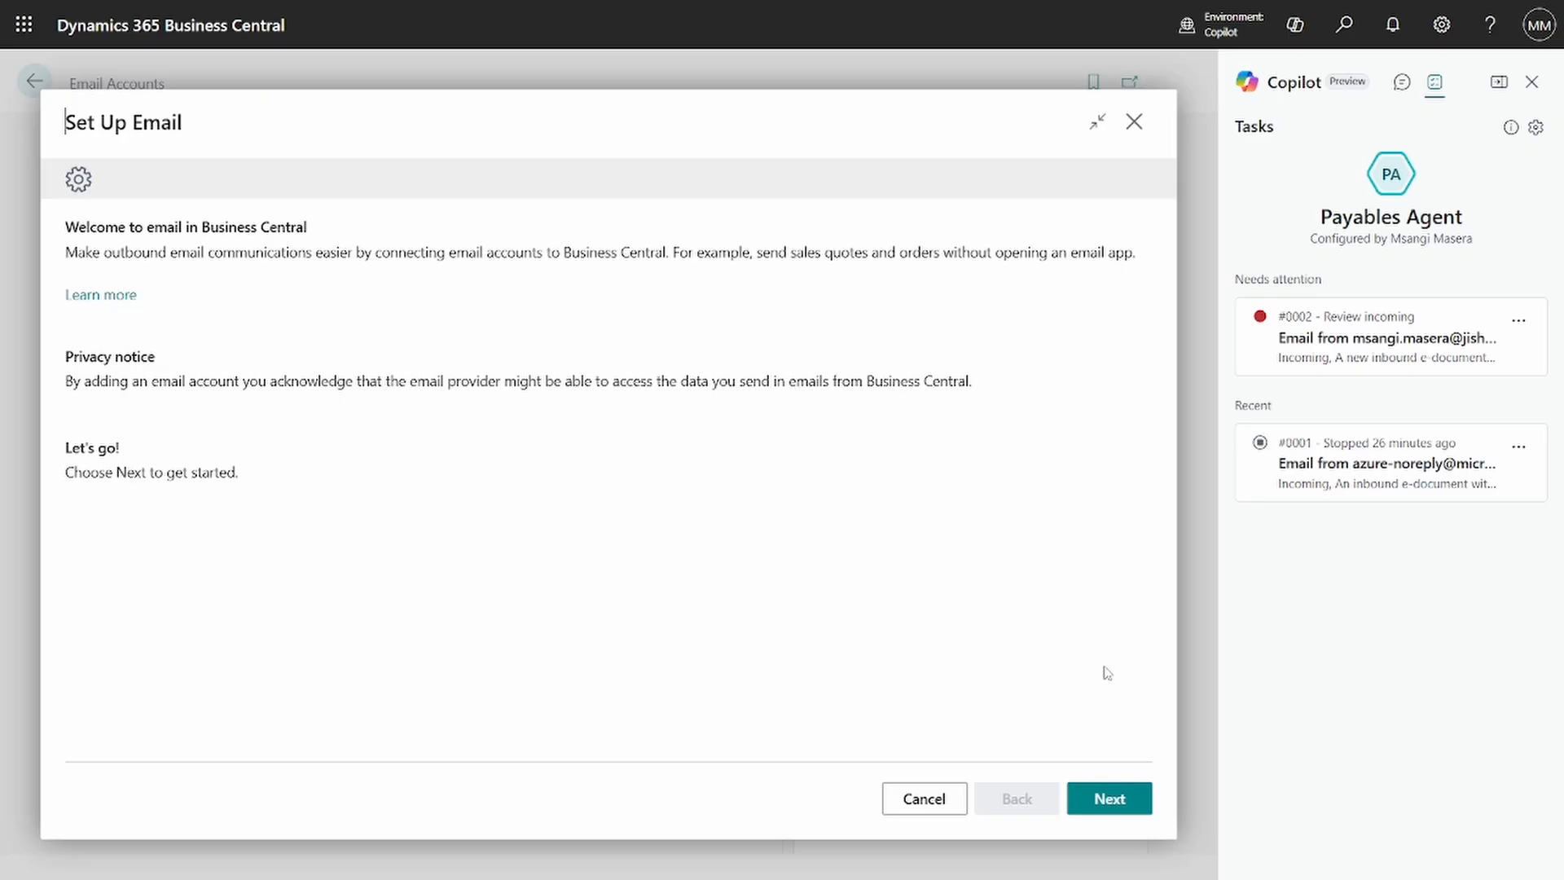
pyautogui.click(1116, 796)
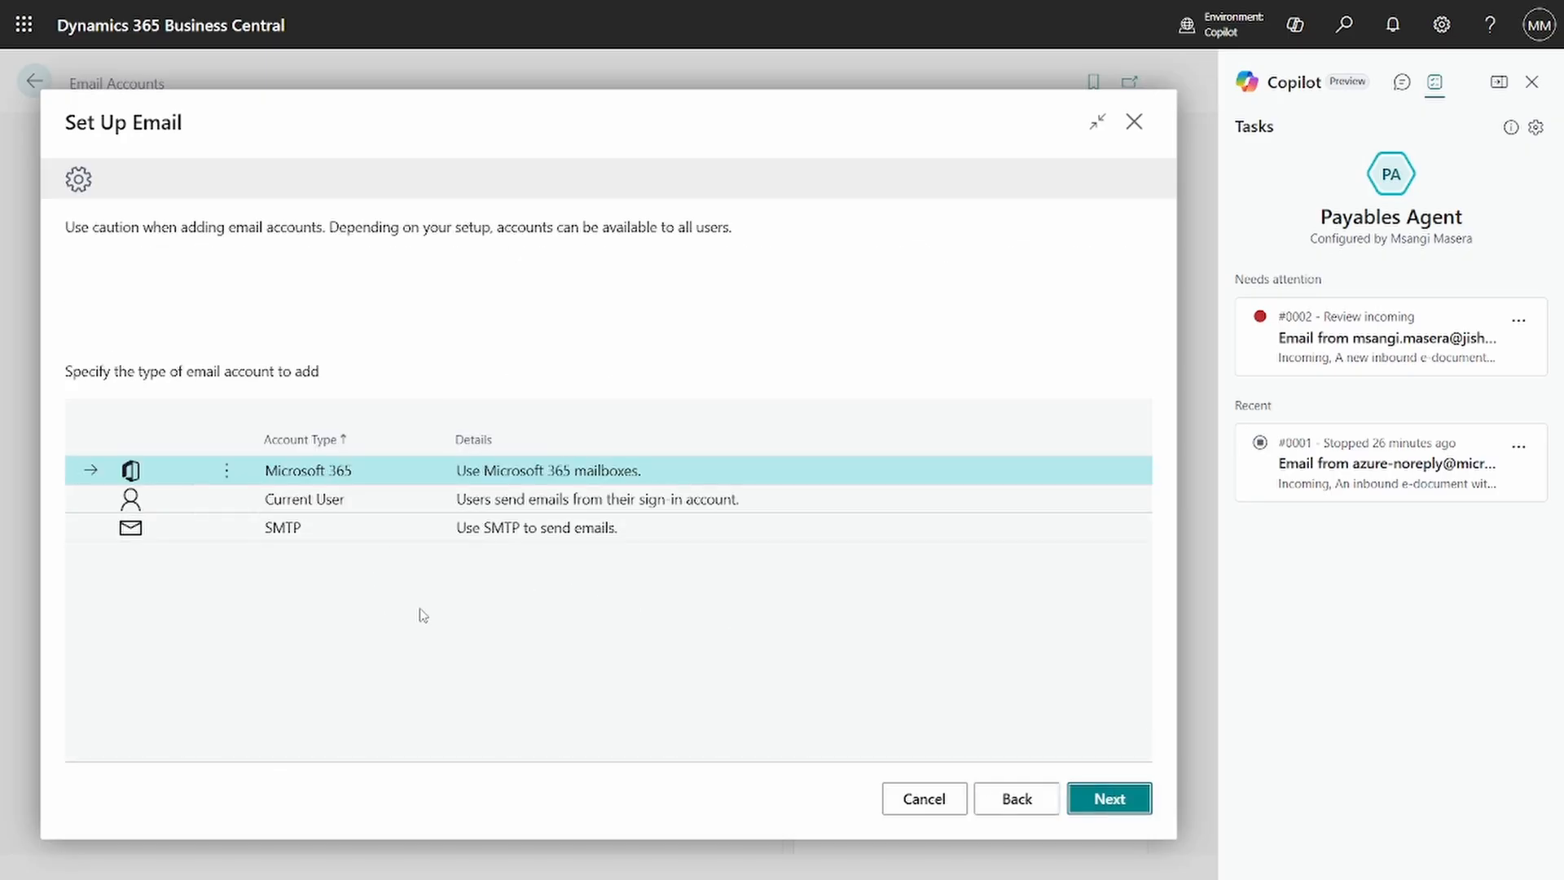
pyautogui.click(1135, 123)
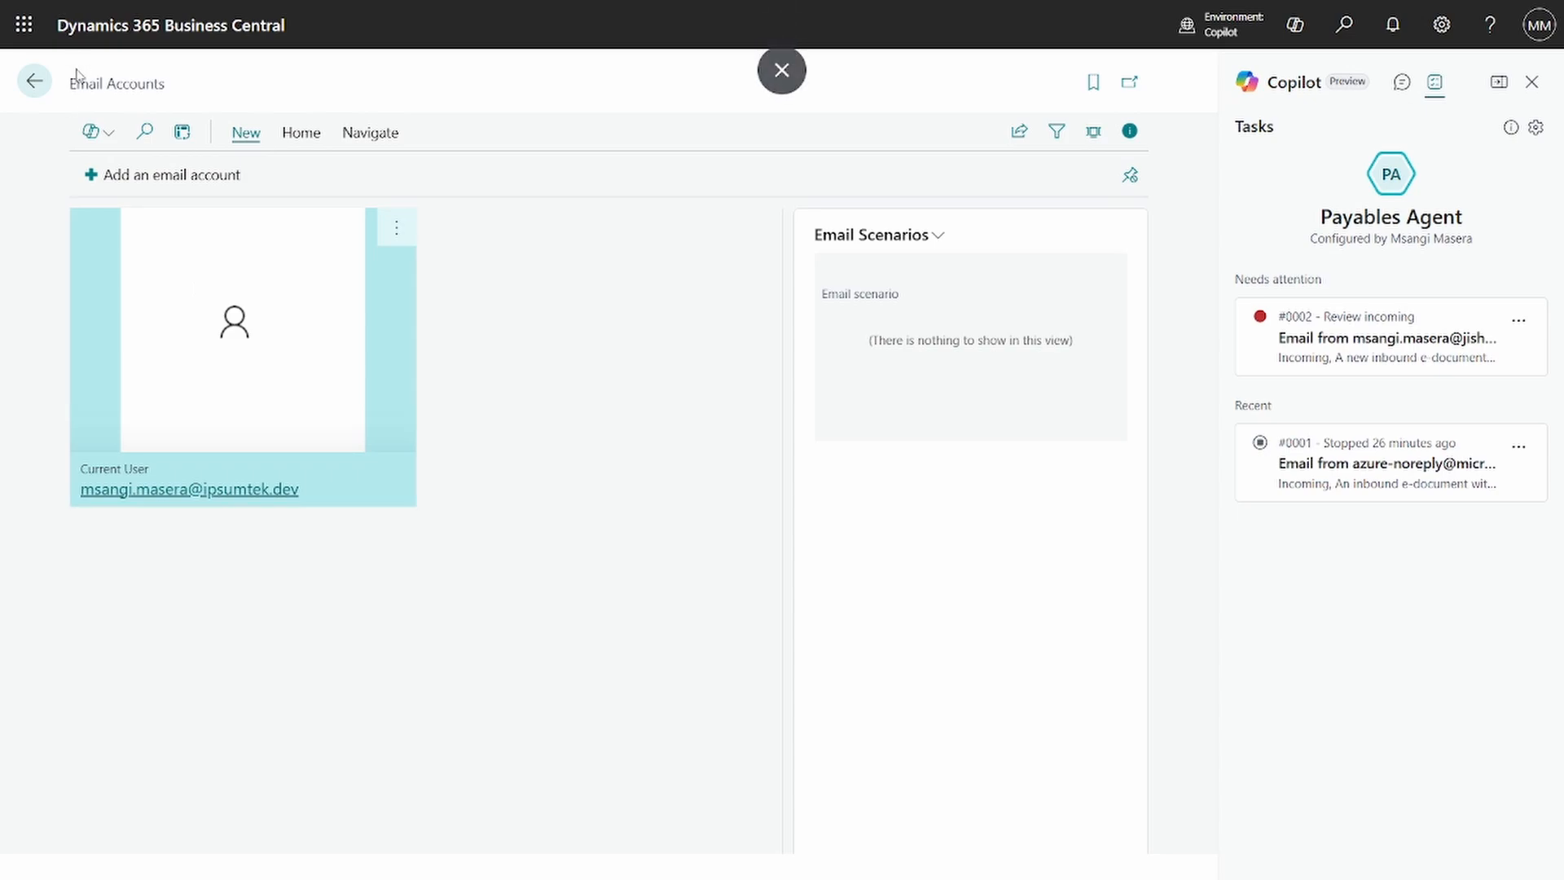
pyautogui.click(34, 82)
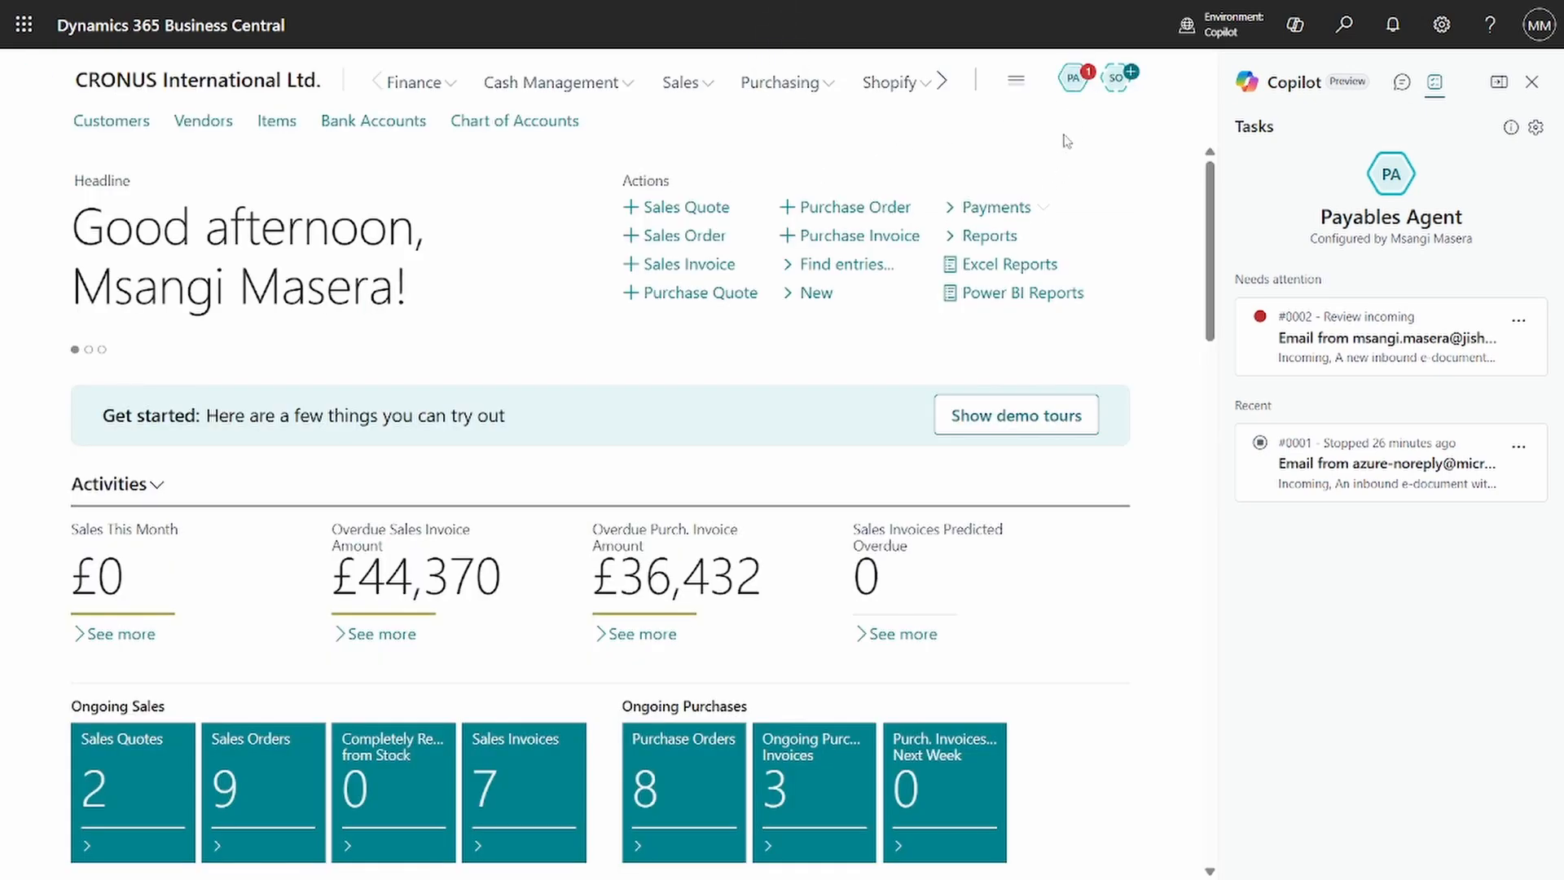
# - Check the Payables Agent configuration and the email accounts available for its monitored mailbox, leaving the settings without changes
pyautogui.click(1078, 91)
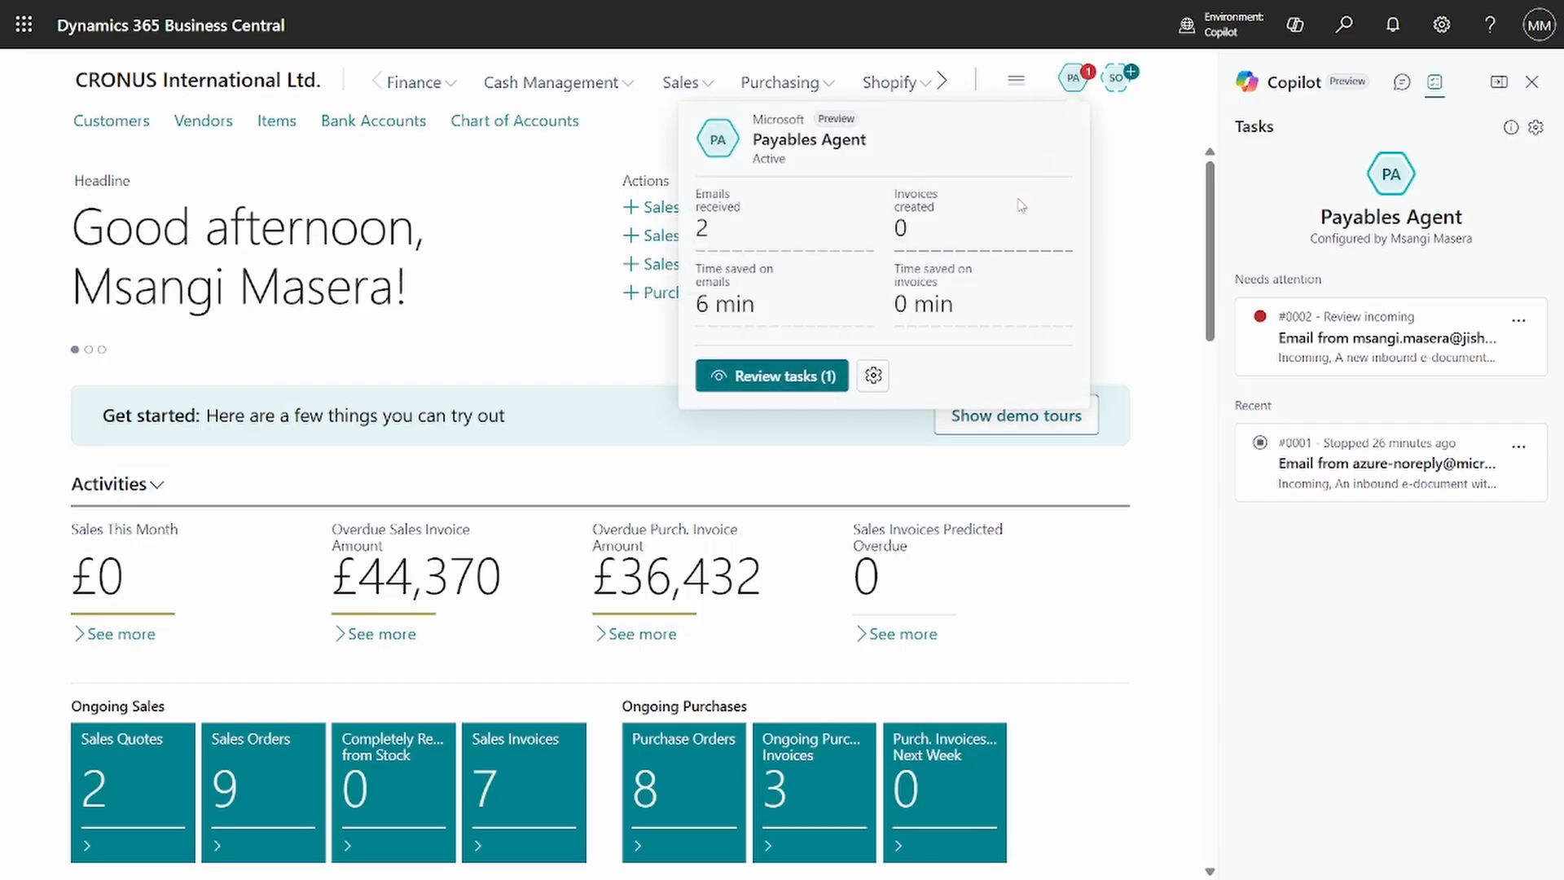
pyautogui.click(875, 374)
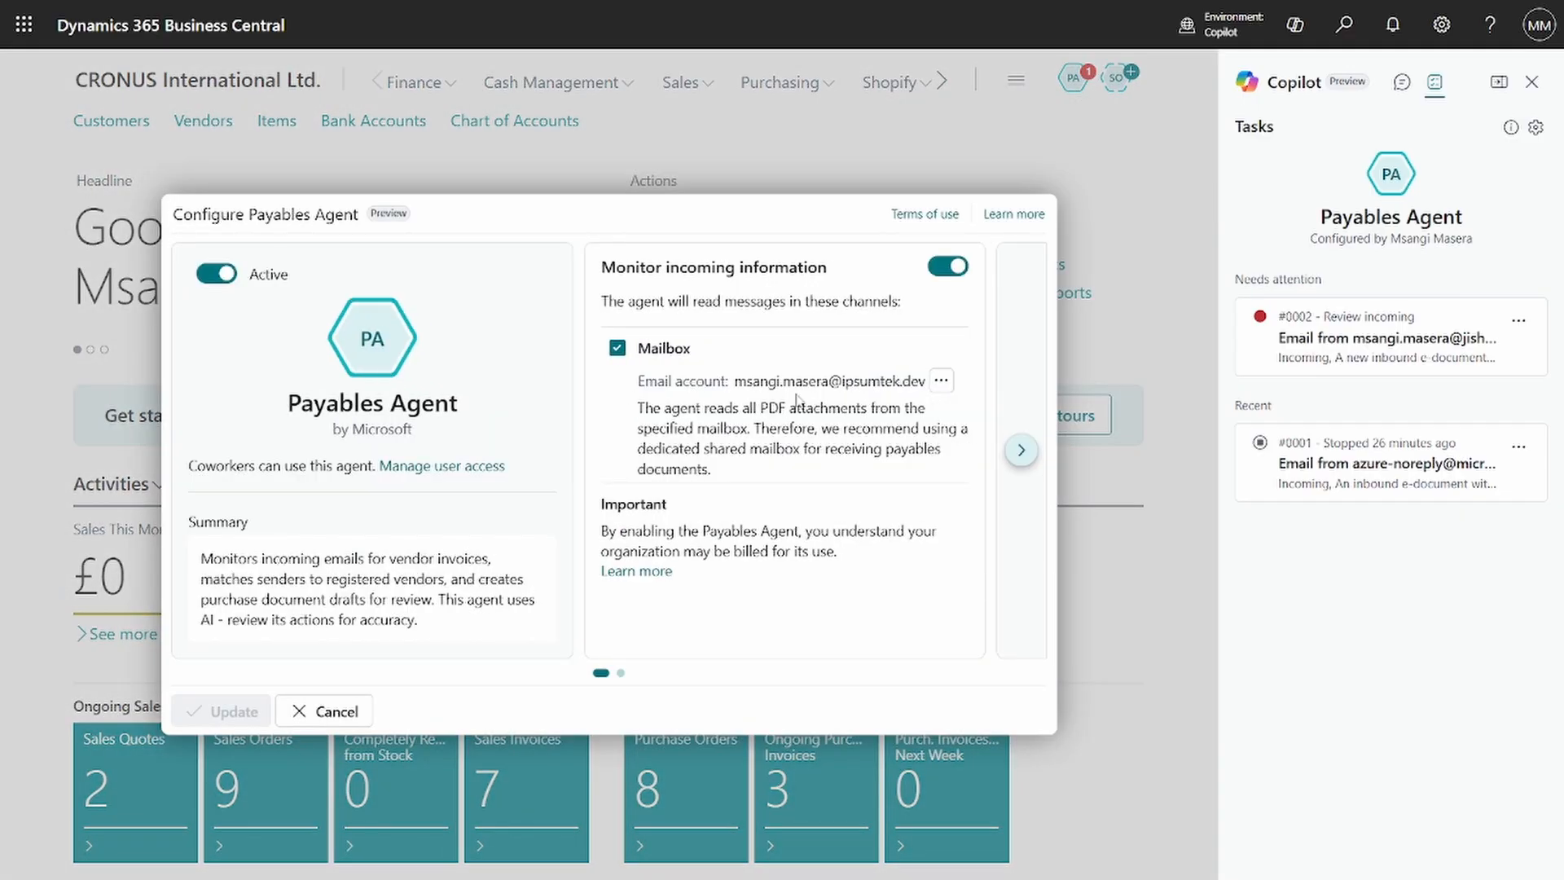
pyautogui.click(941, 380)
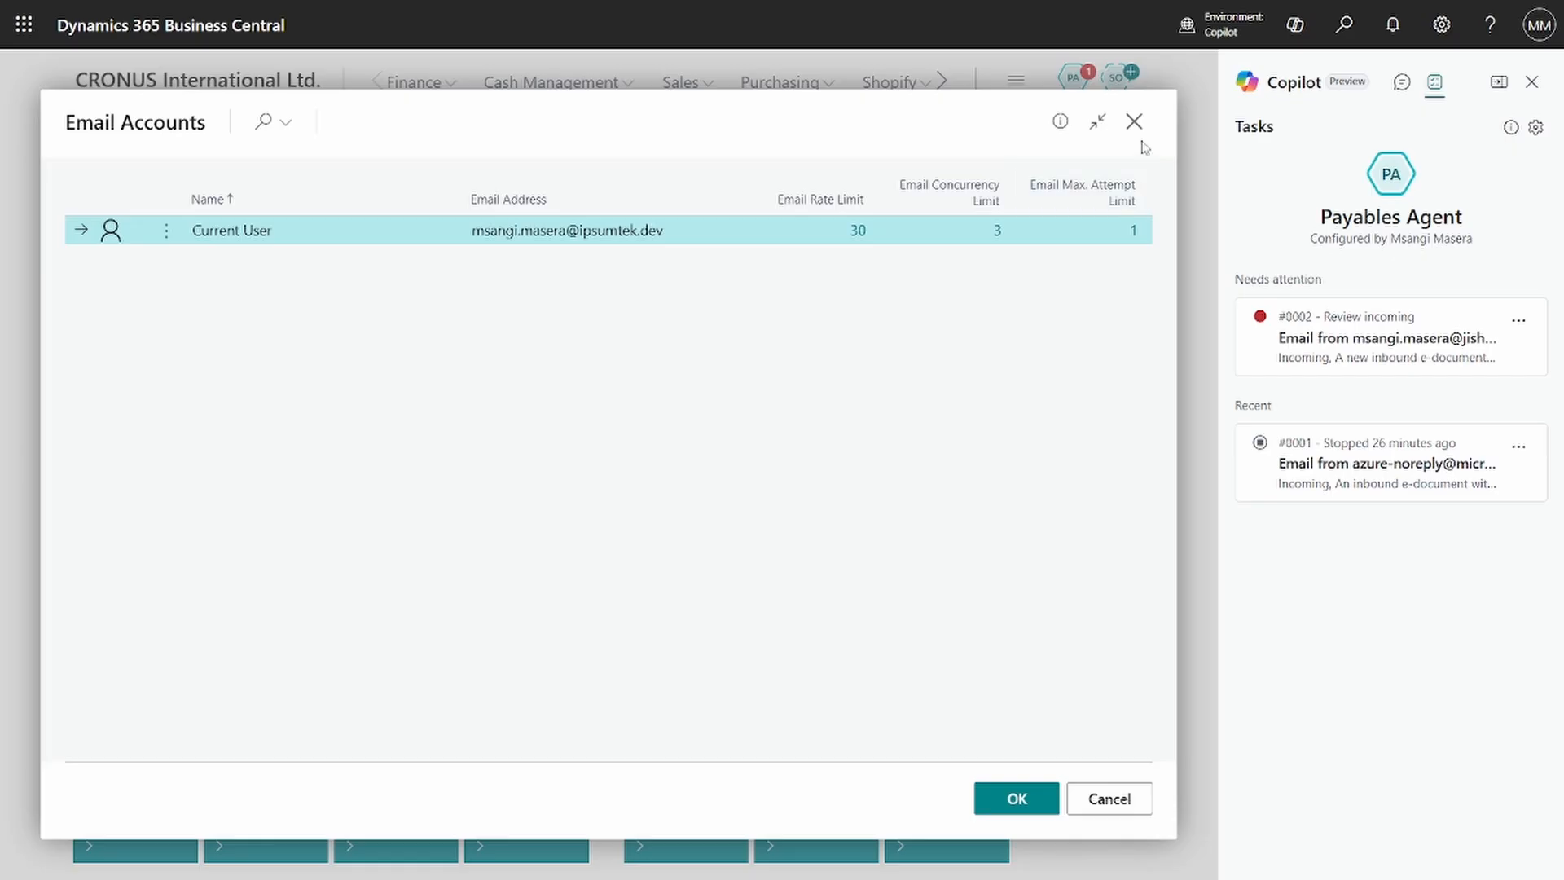
pyautogui.click(1140, 136)
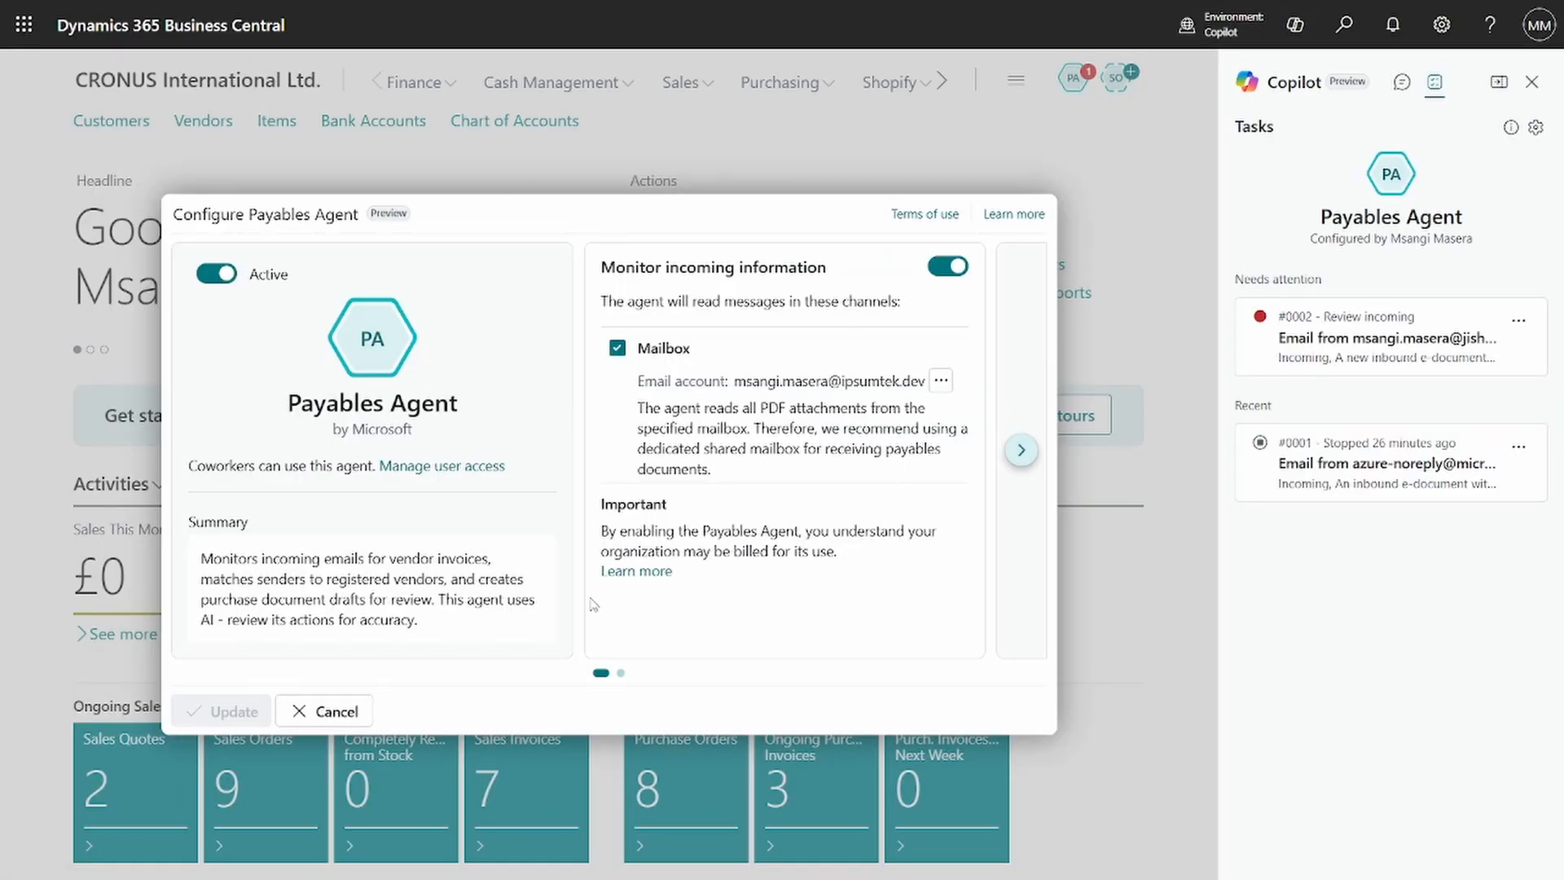
pyautogui.click(305, 712)
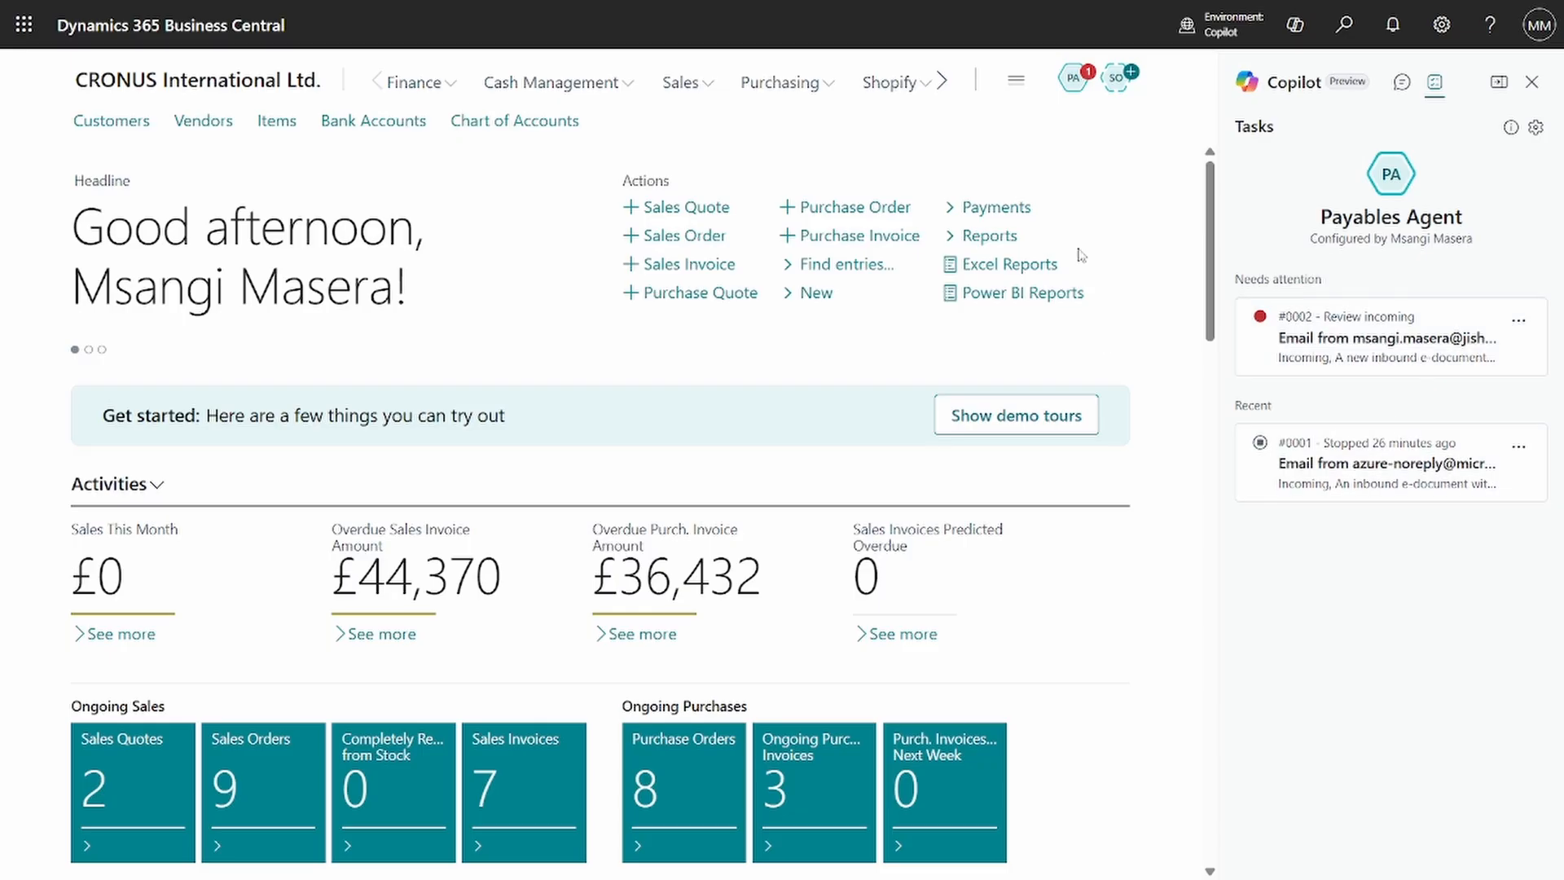
# - Review the Payables Agent's incoming email task and its PDF invoice, and let the agent continue processing it
pyautogui.click(1073, 77)
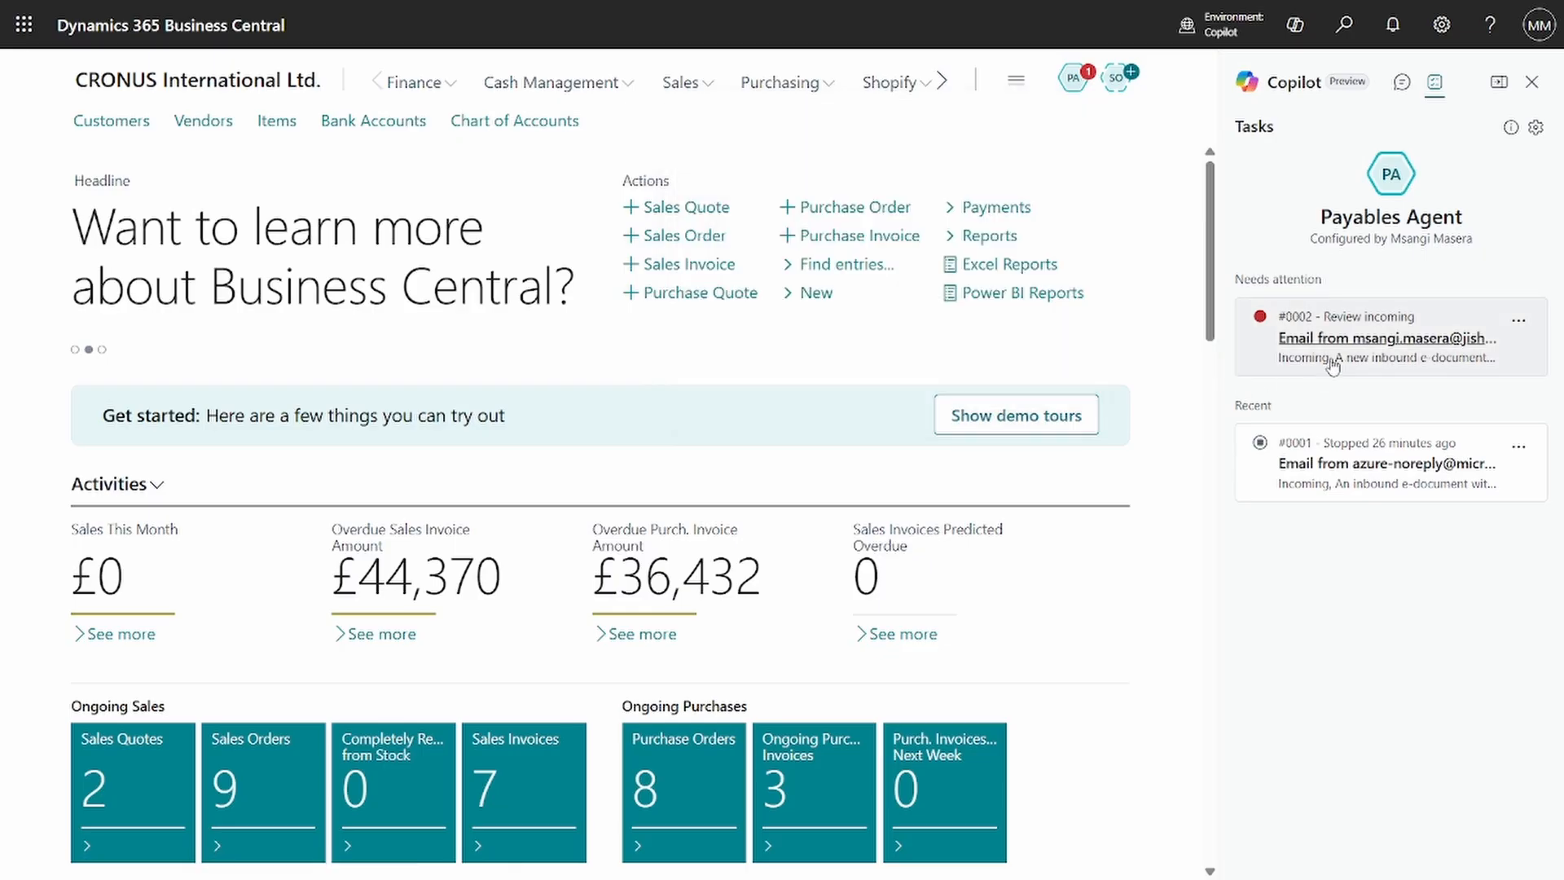
pyautogui.click(1391, 358)
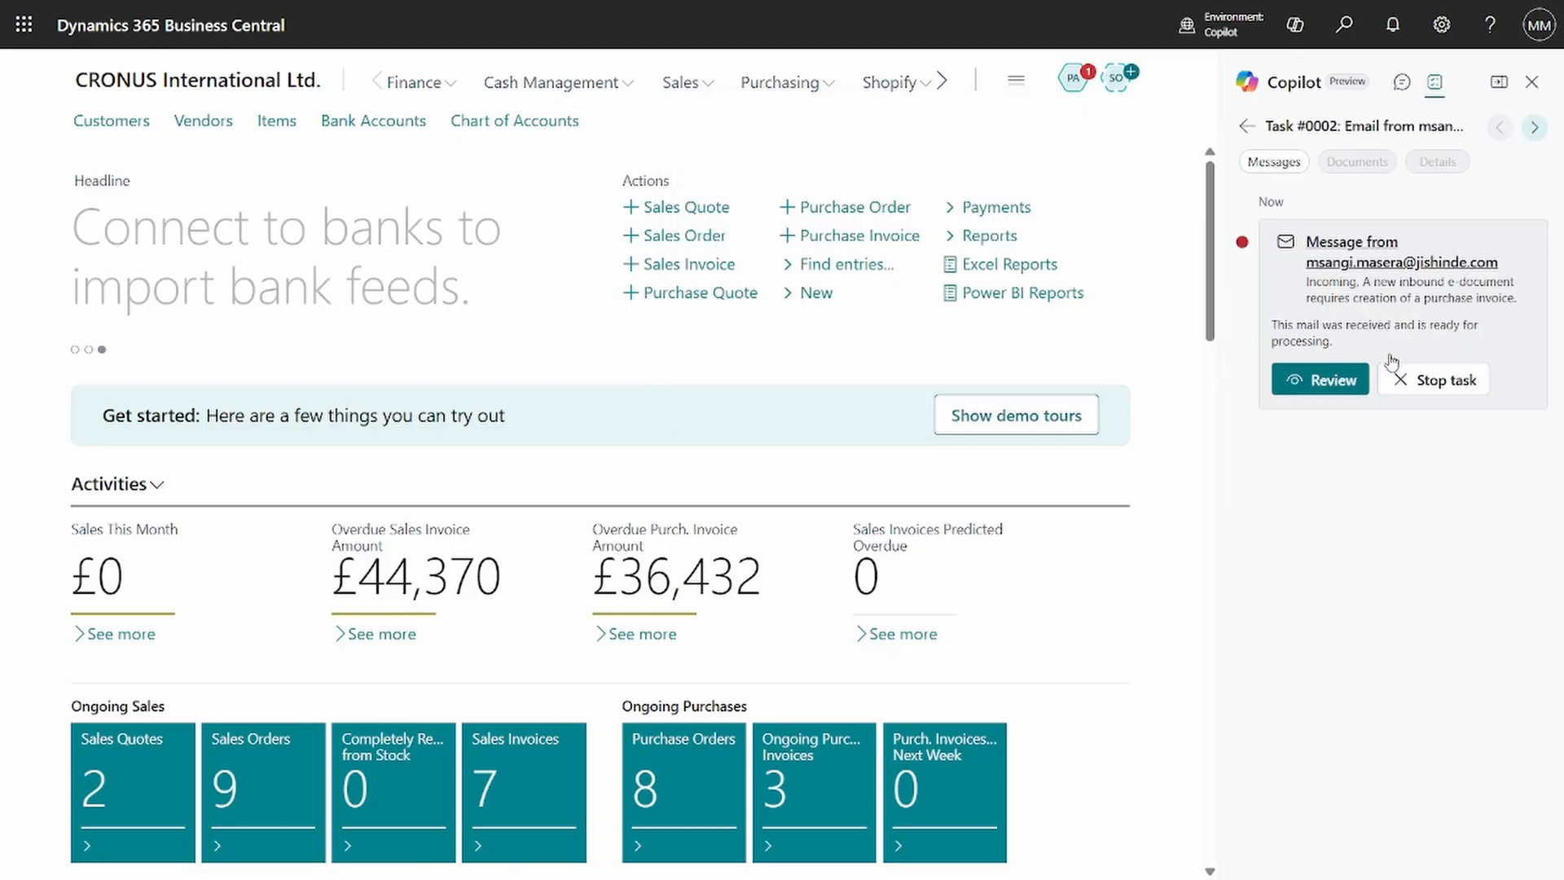
pyautogui.click(1311, 391)
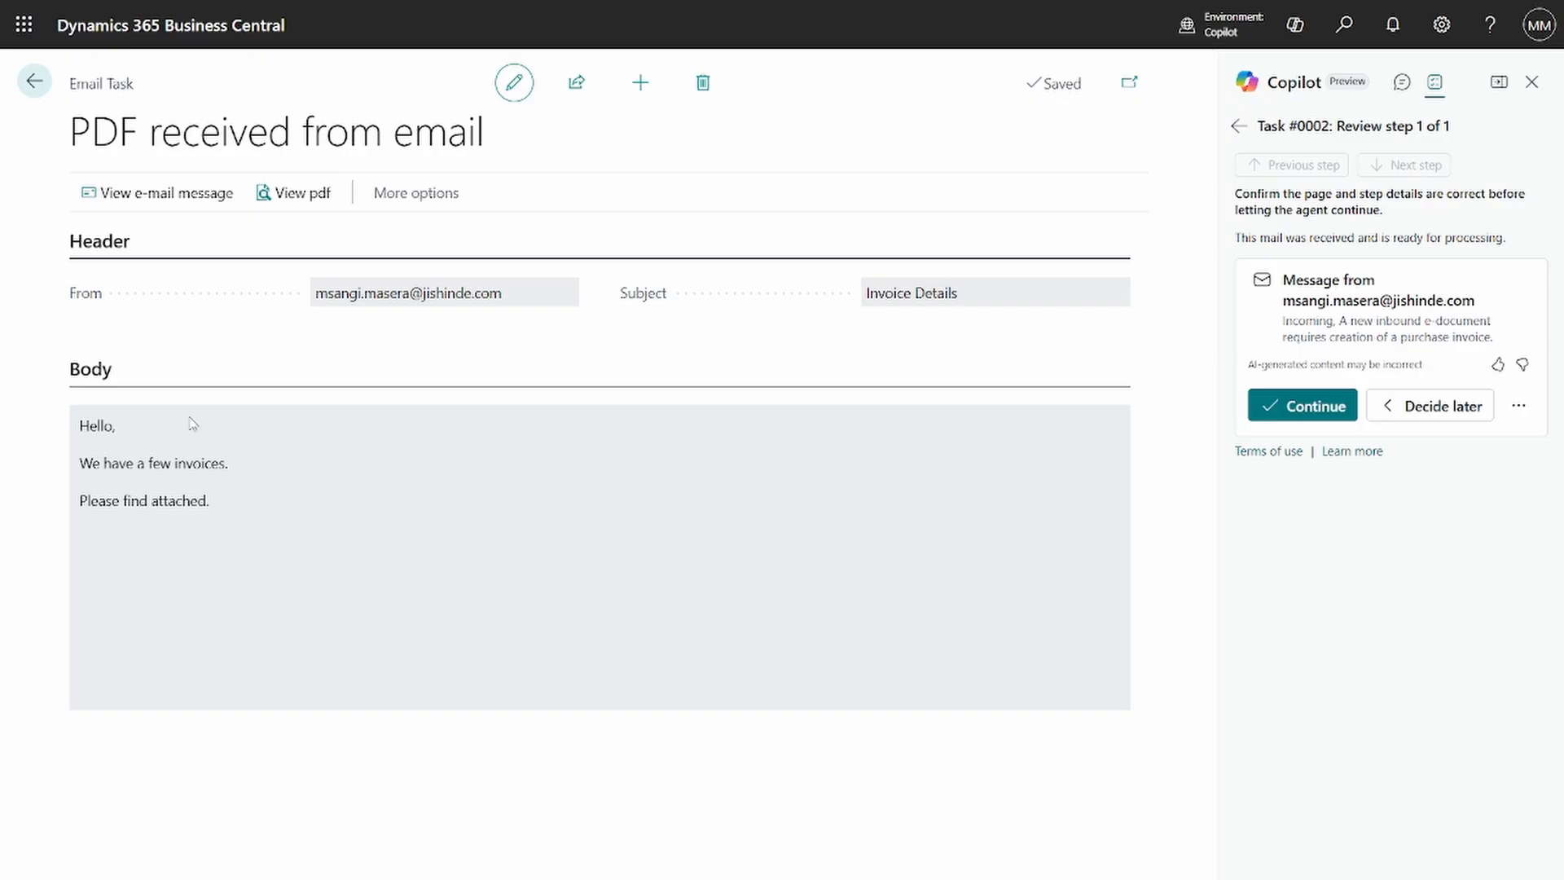
pyautogui.click(308, 201)
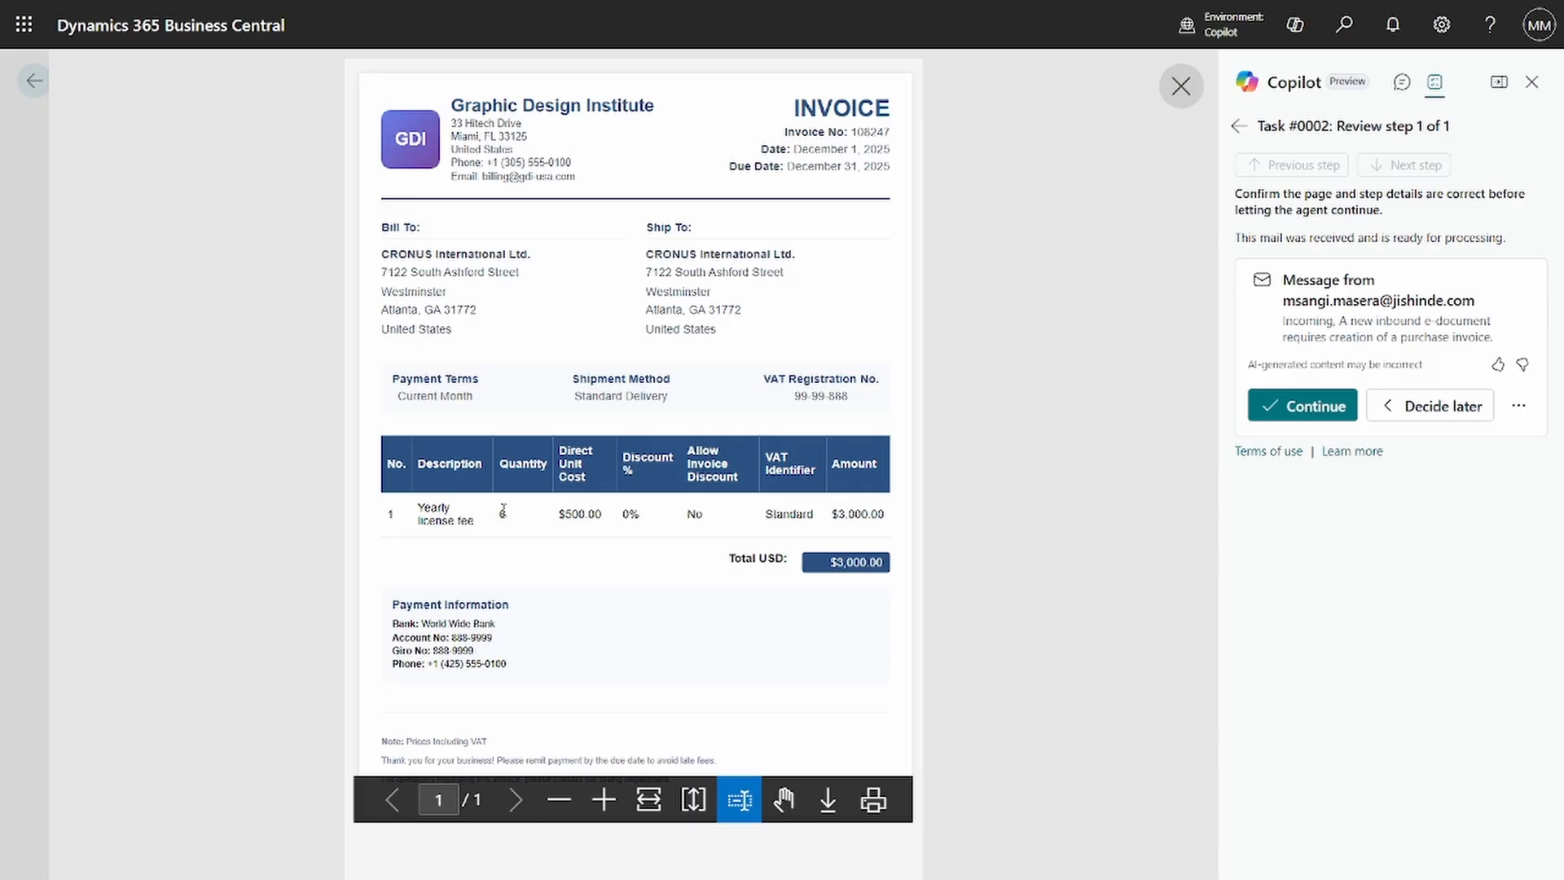
pyautogui.click(1292, 414)
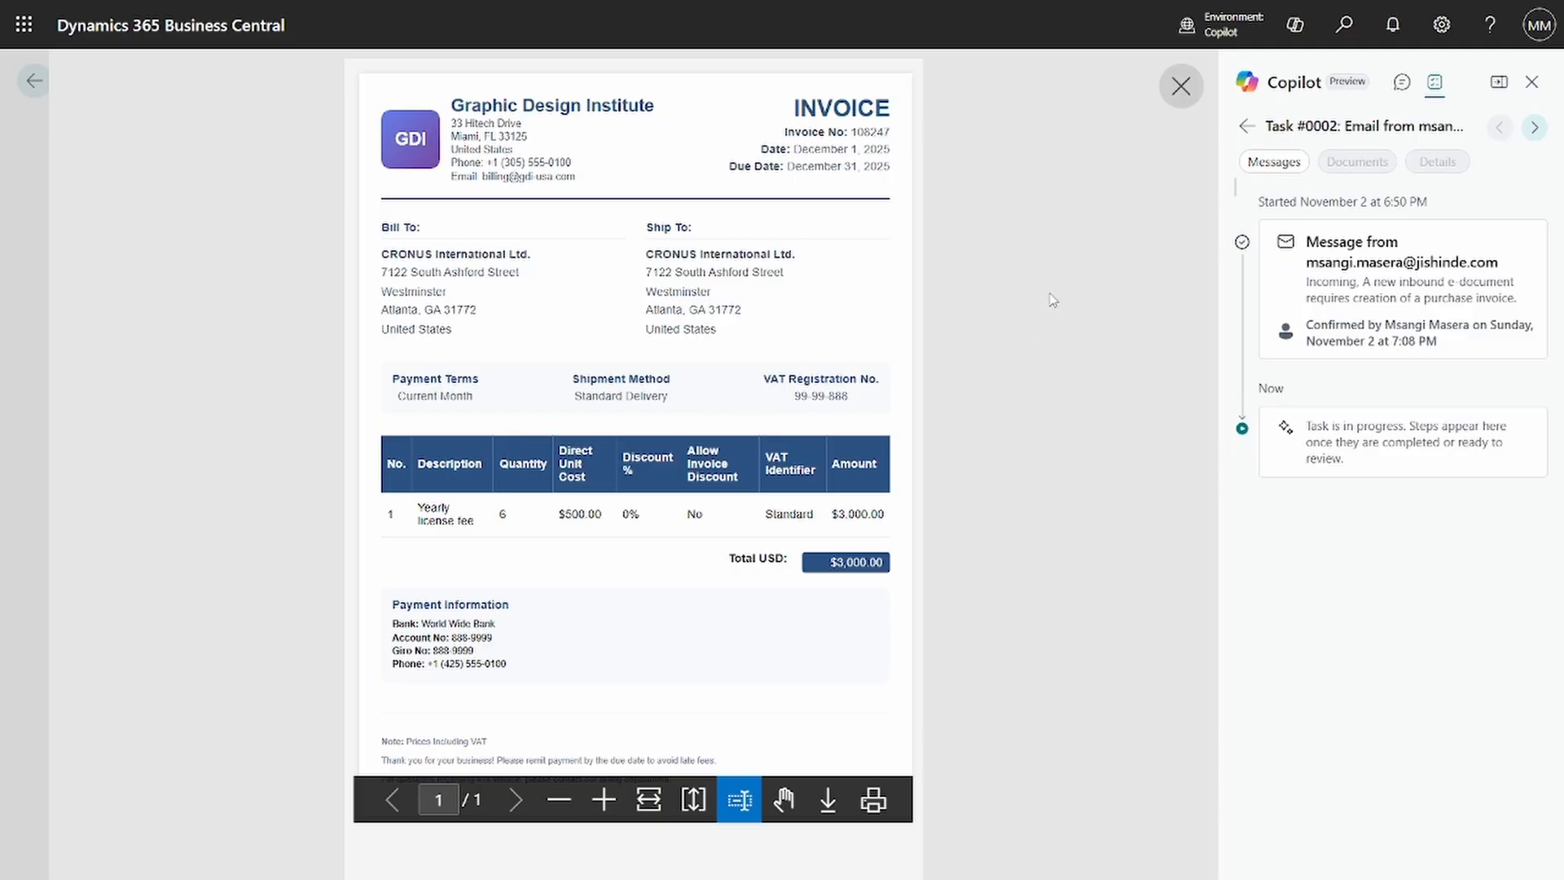
pyautogui.click(1182, 86)
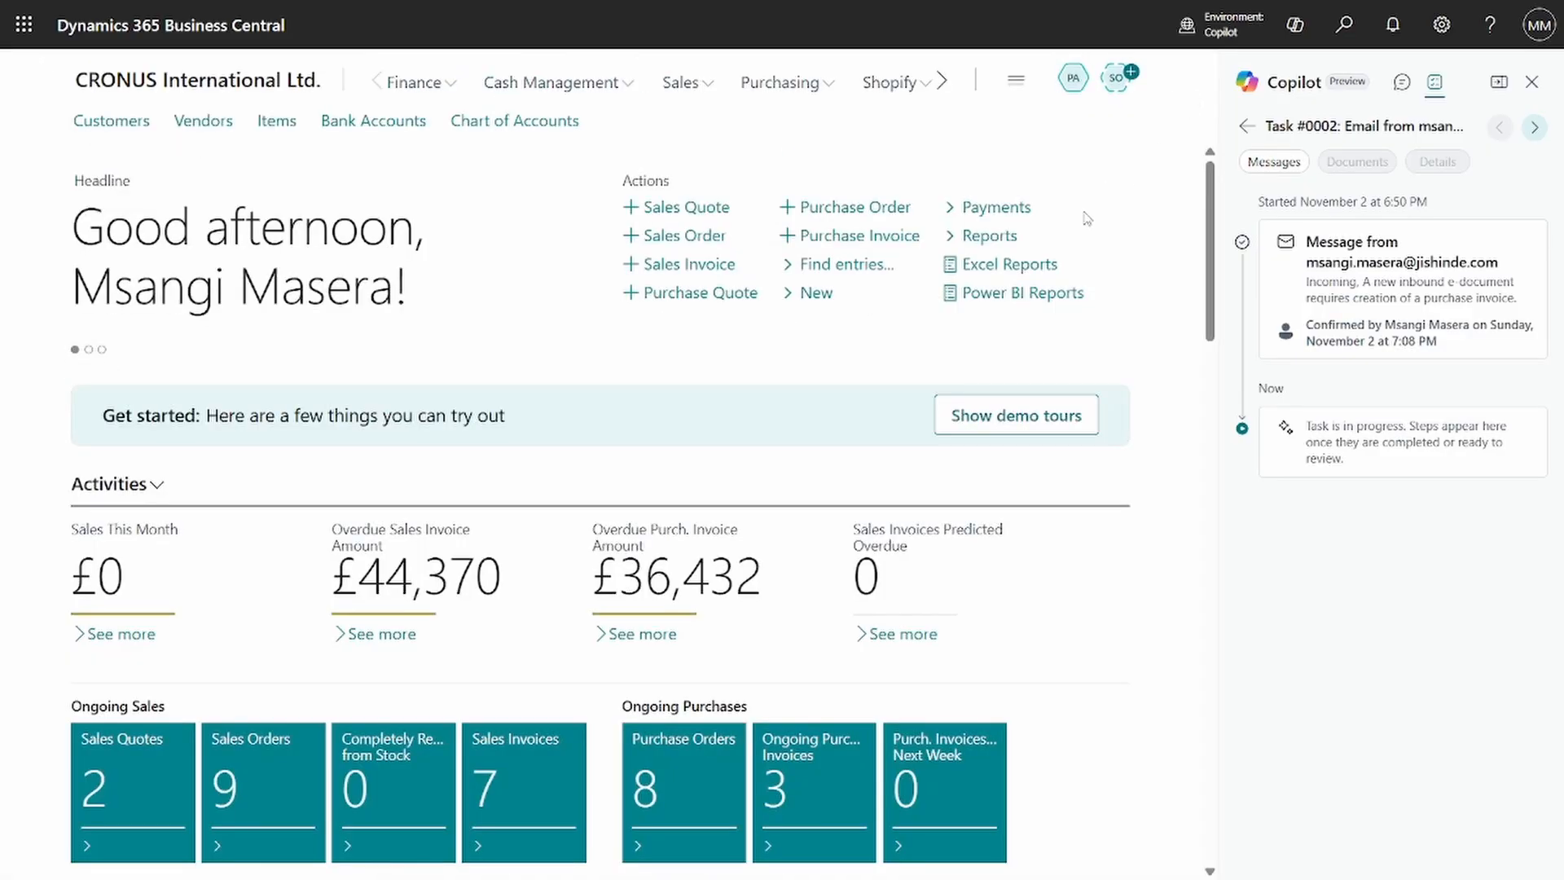
# - Open the Inbound E-Documents list and examine the source and processing status of the received documents
pyautogui.click(1344, 41)
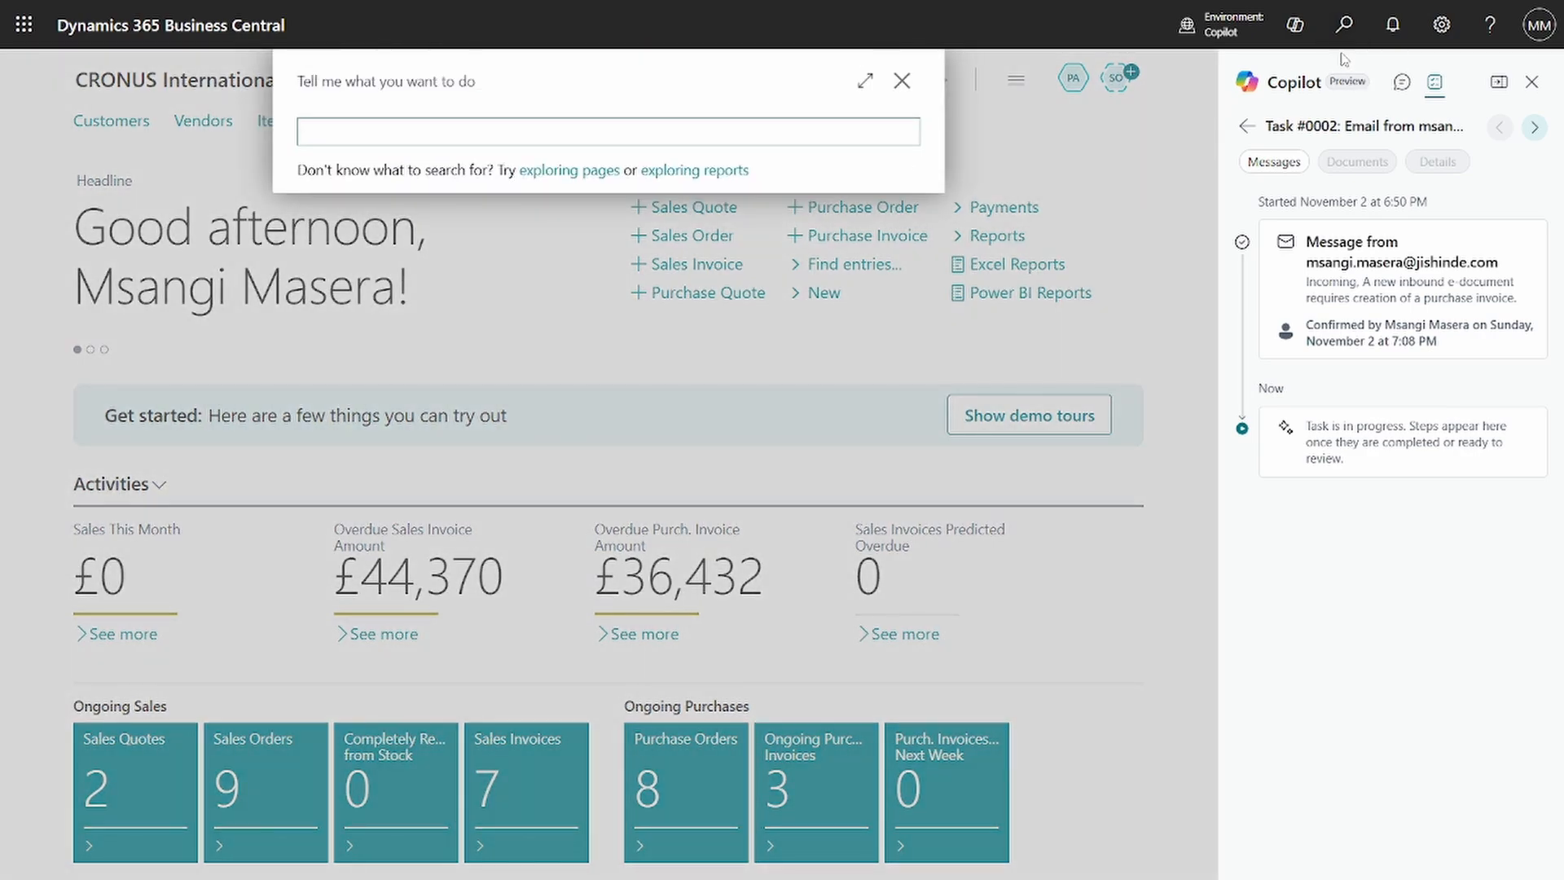
pyautogui.write('in')
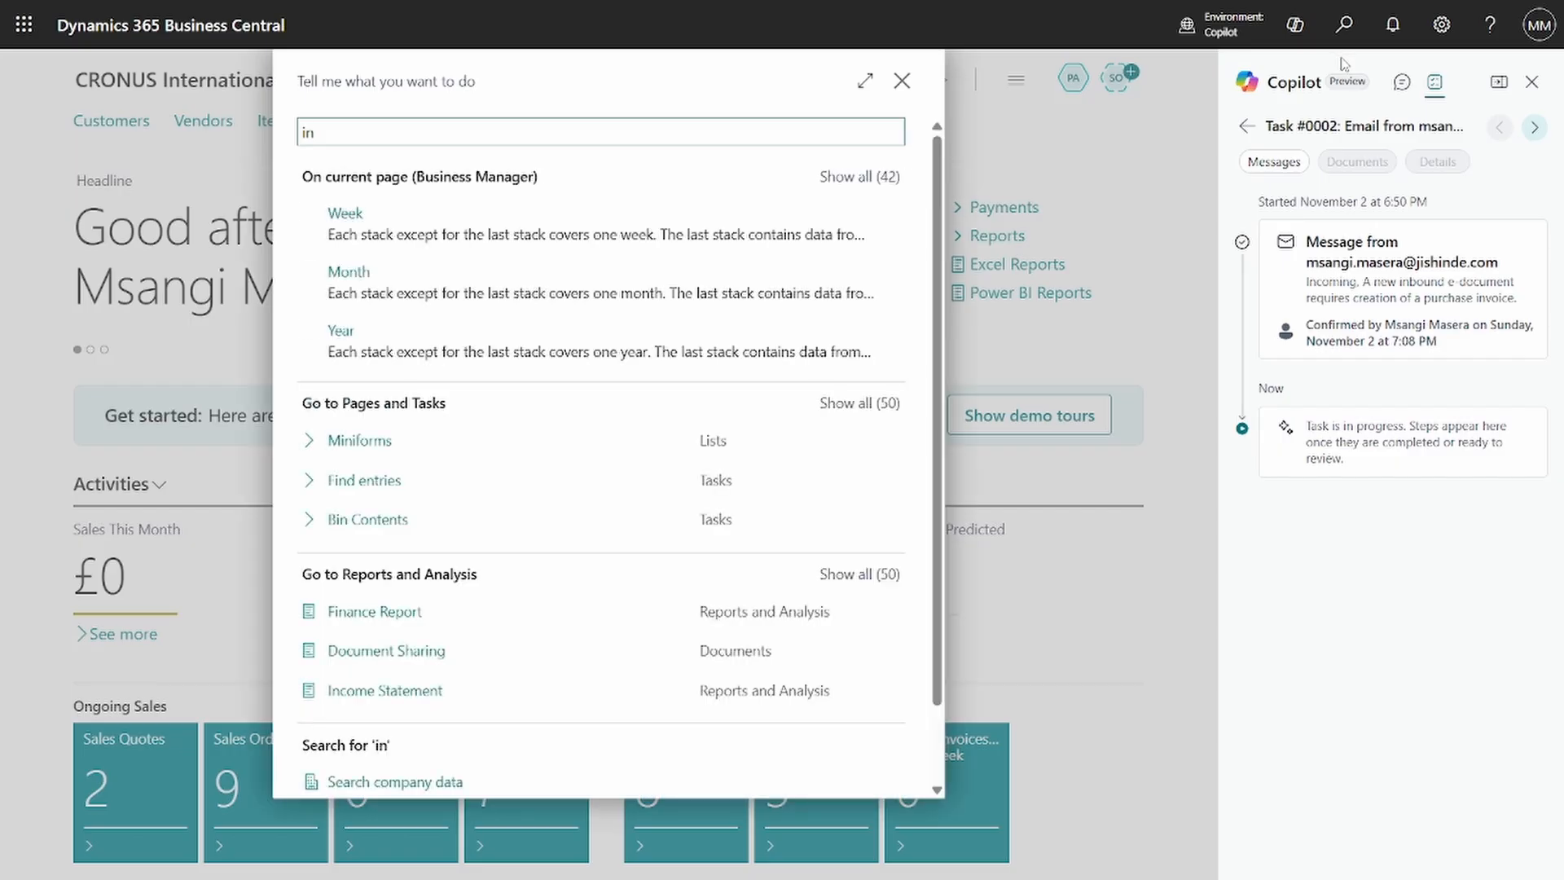
pyautogui.write(' bou')
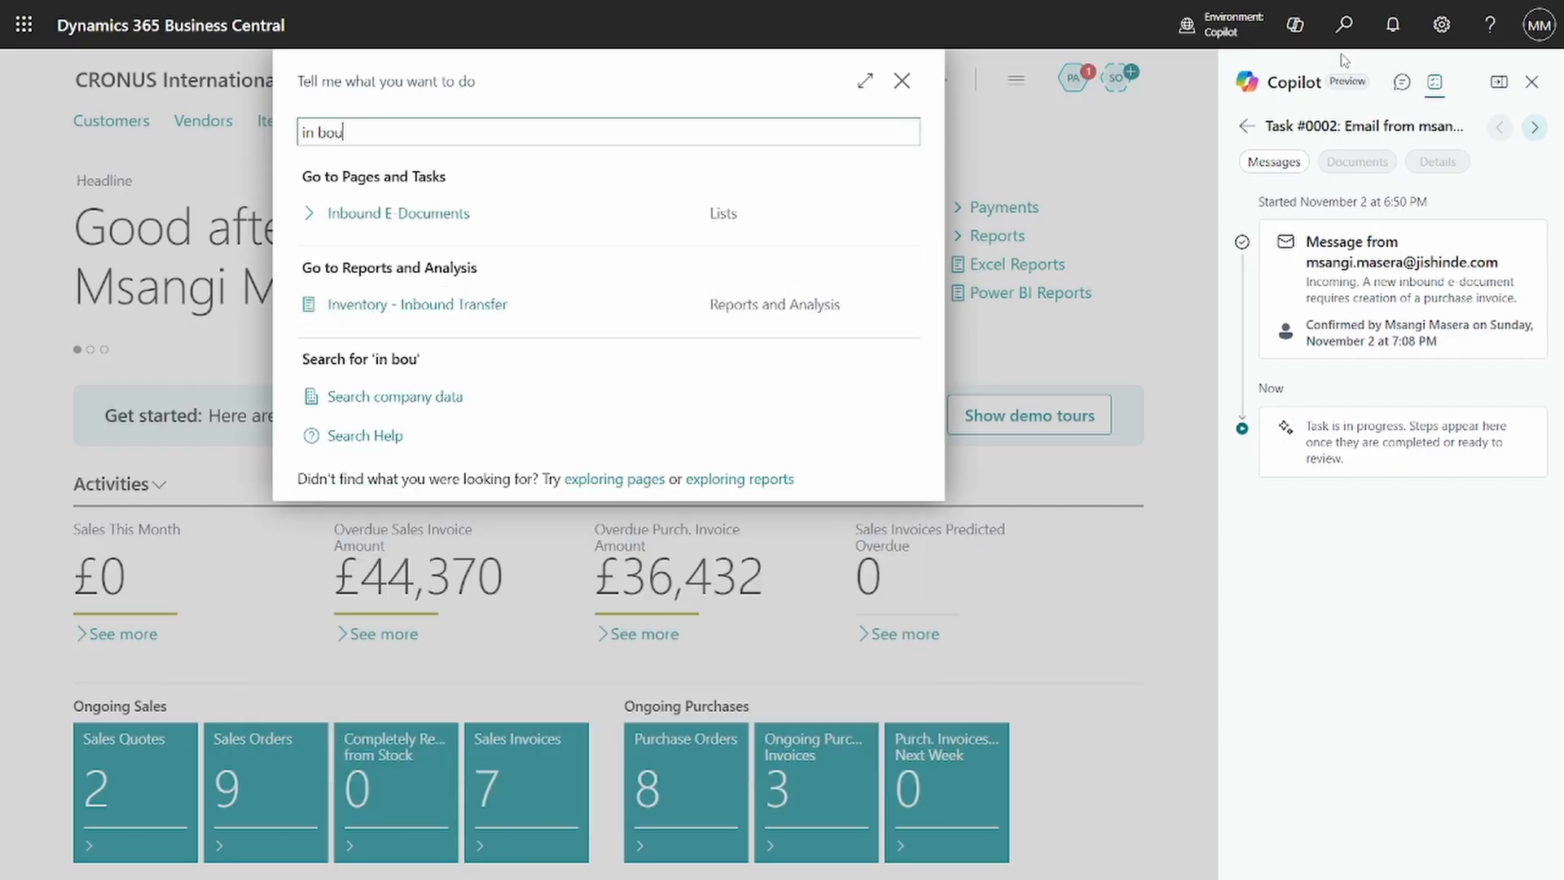
pyautogui.click(539, 222)
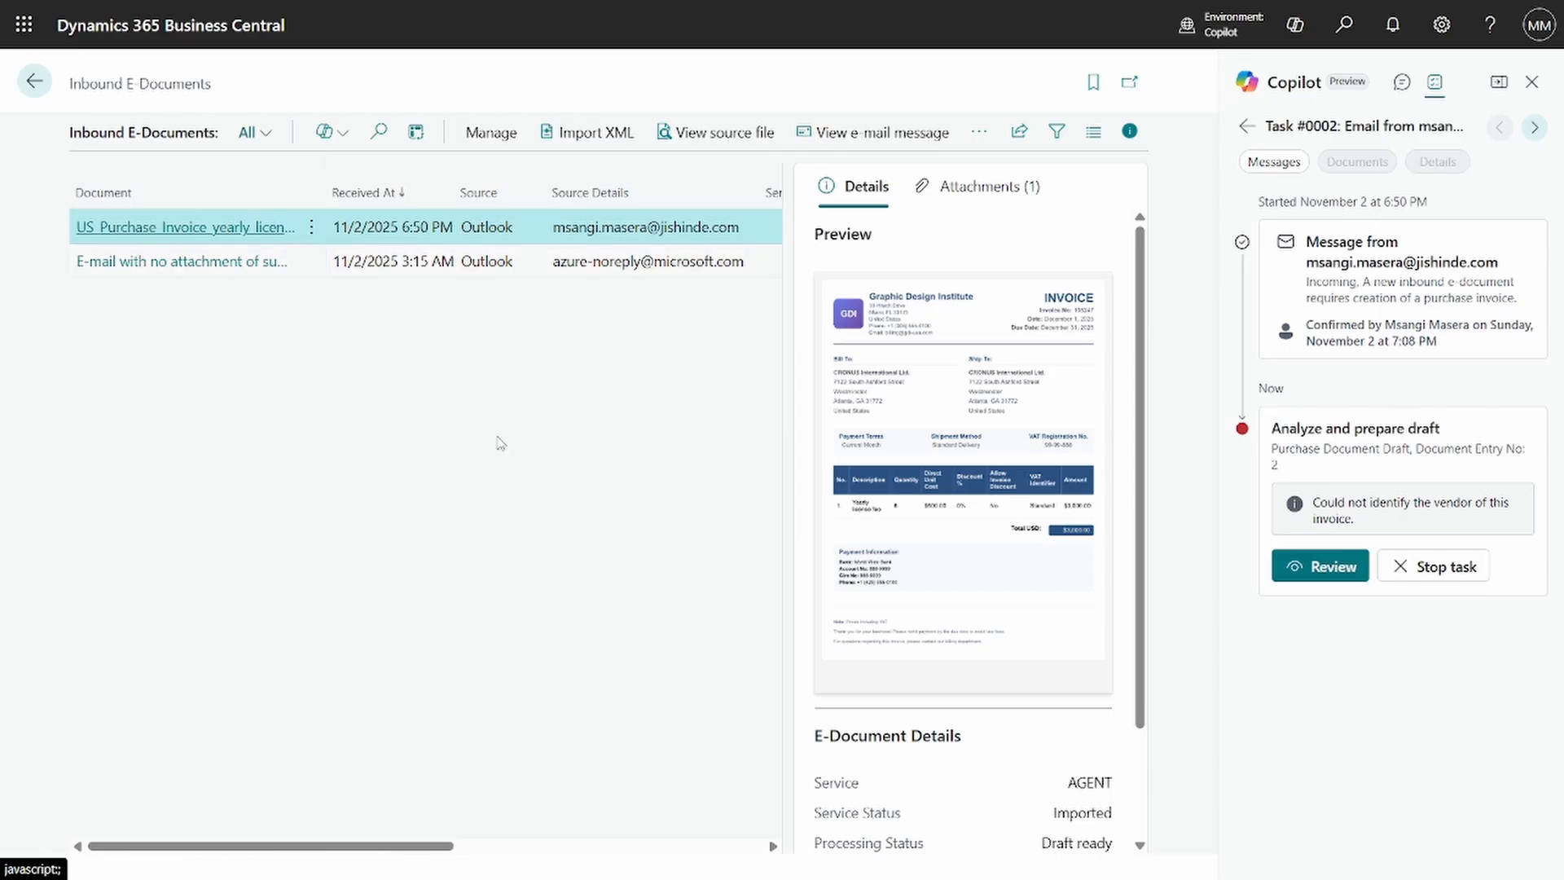
pyautogui.click(522, 847)
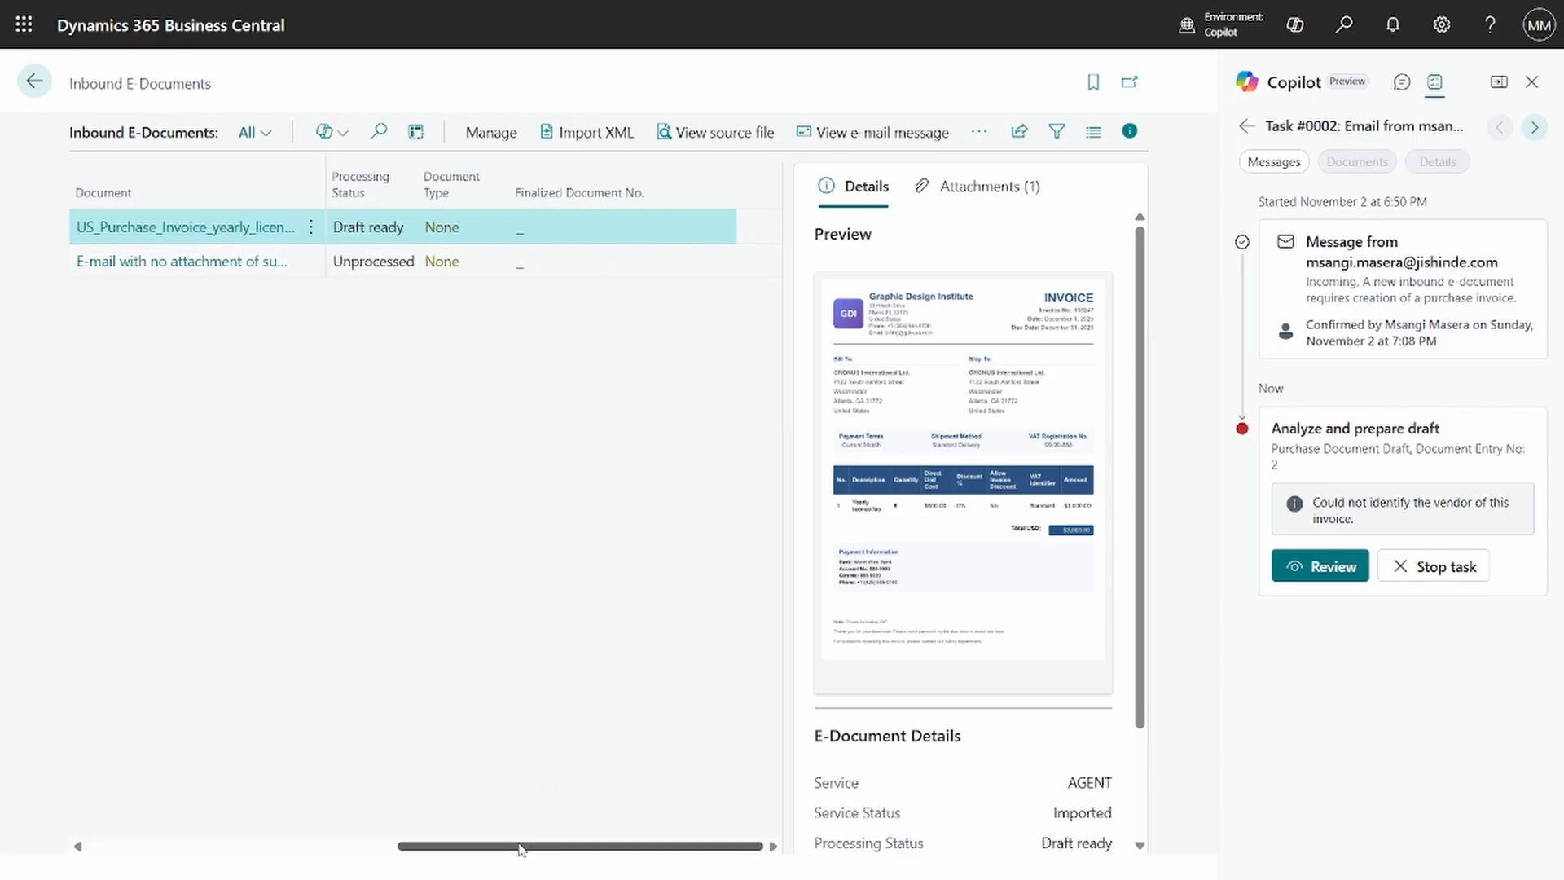
pyautogui.moveTo(521, 848); pyautogui.dragTo(233, 811)
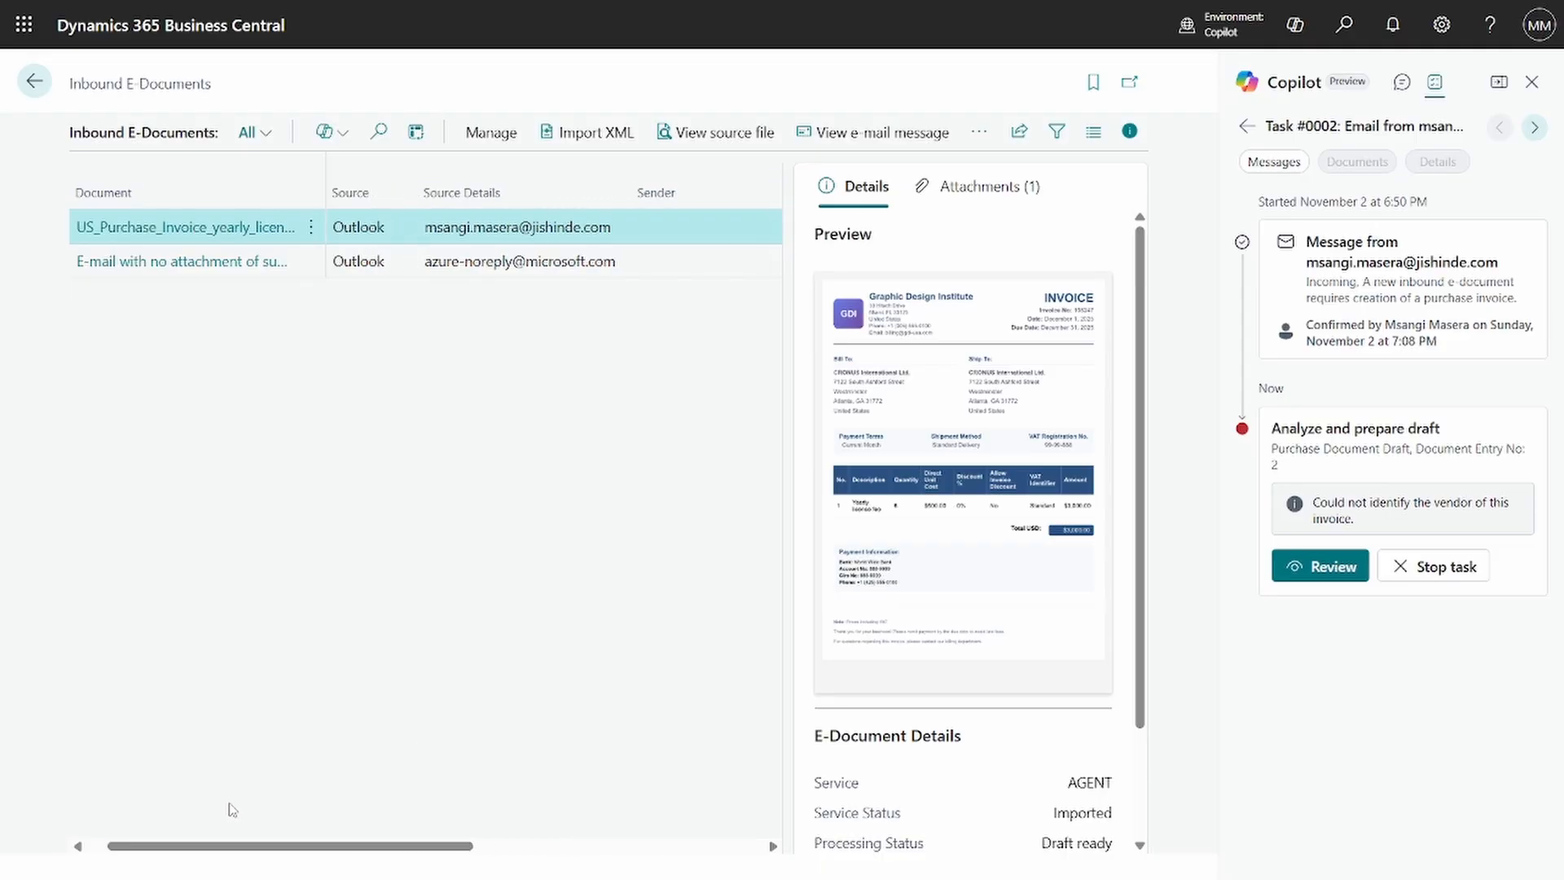
# - Review the agent's purchase document draft and assign Graphic Design Institute as its vendor
pyautogui.click(1318, 568)
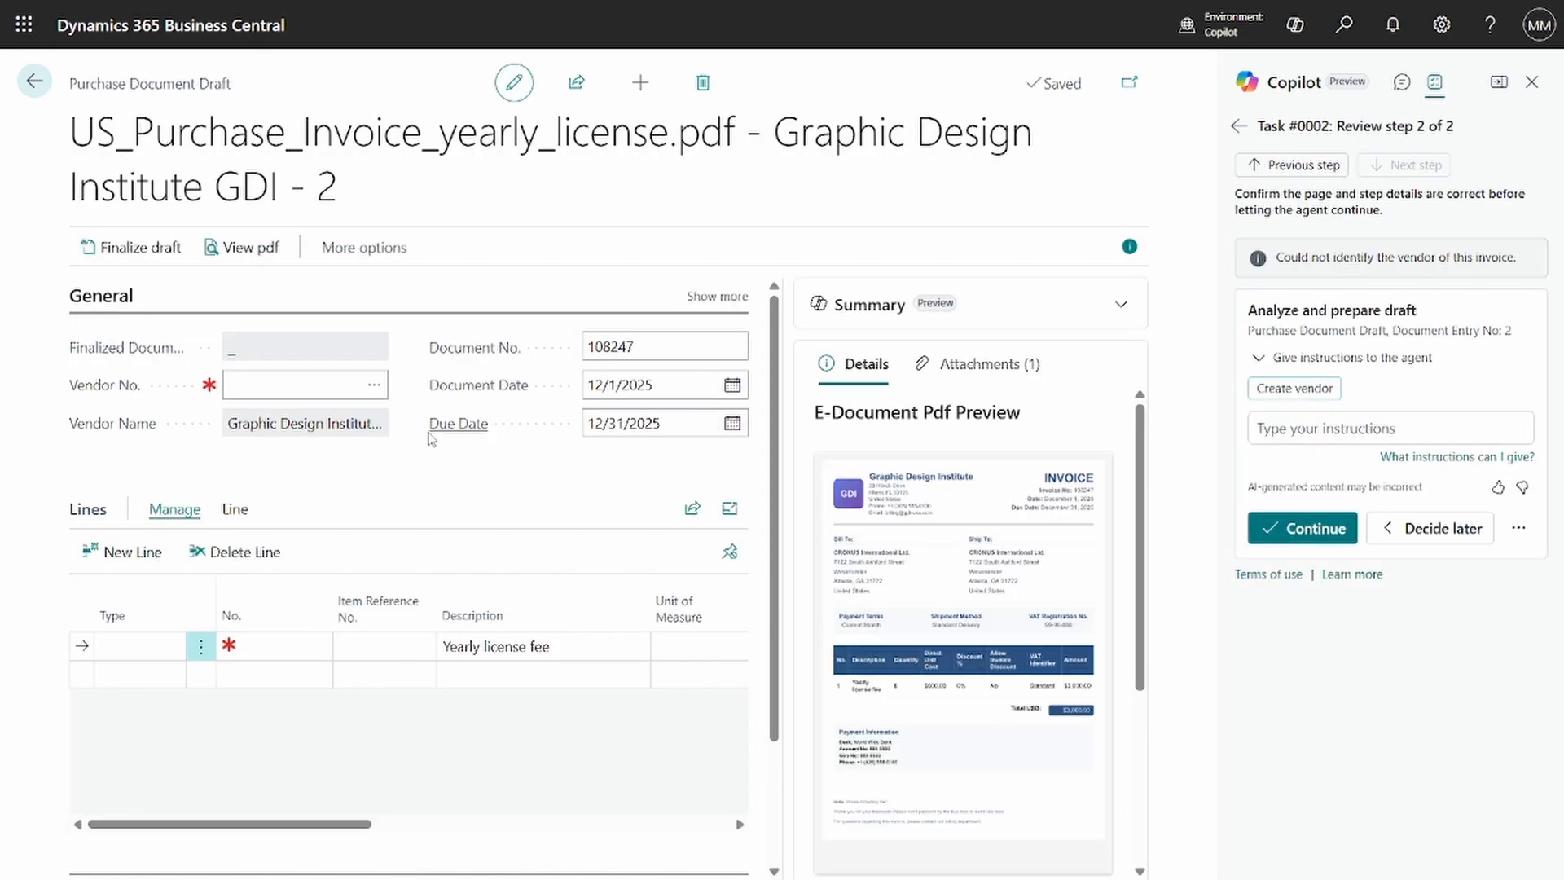
pyautogui.click(367, 384)
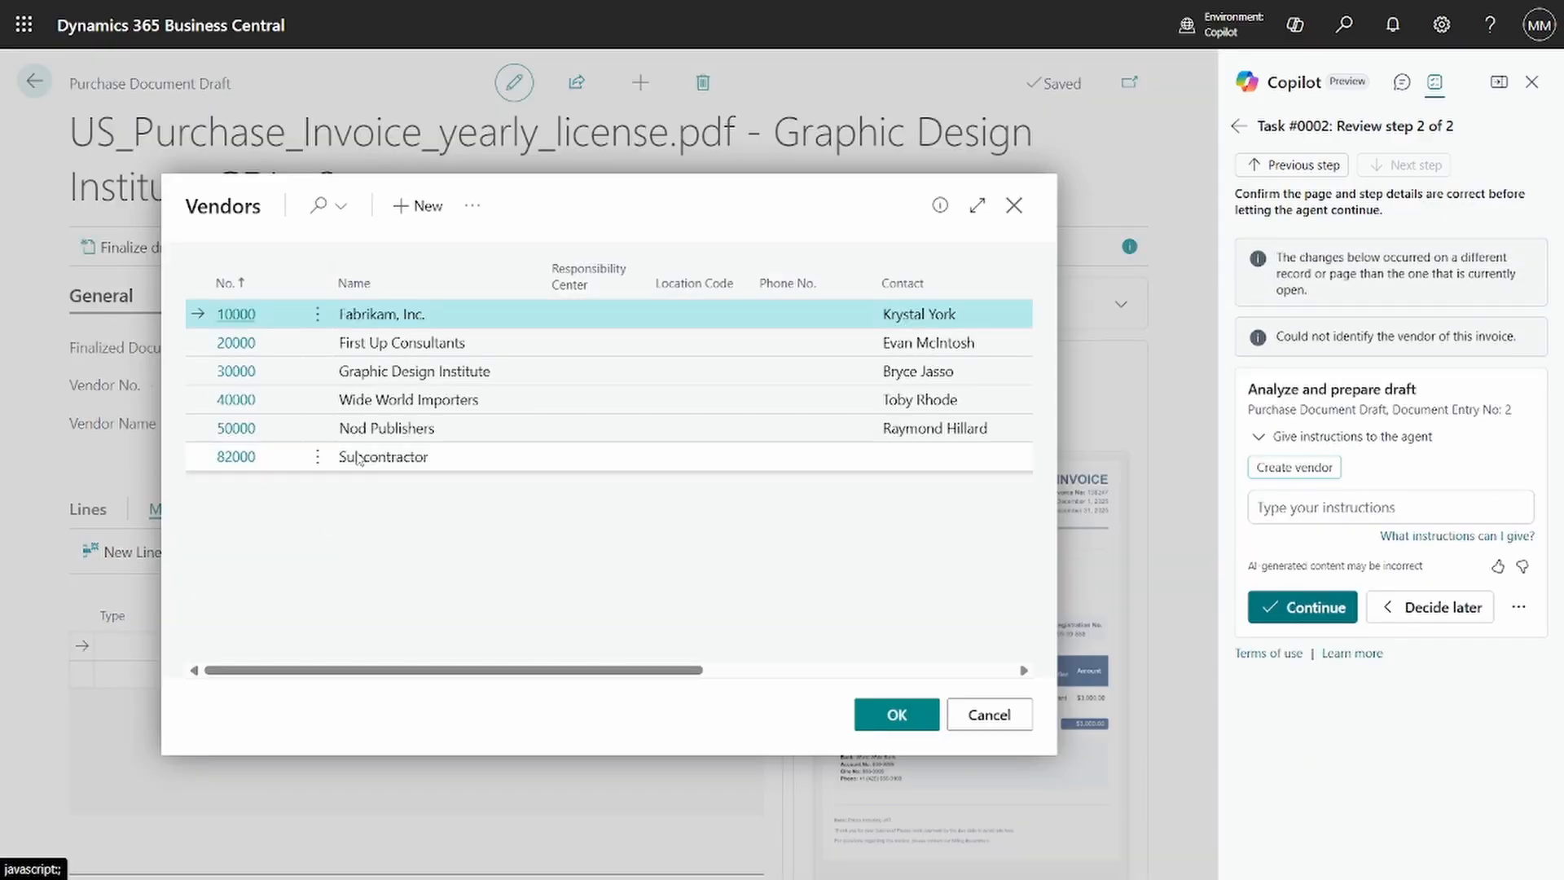
pyautogui.click(244, 380)
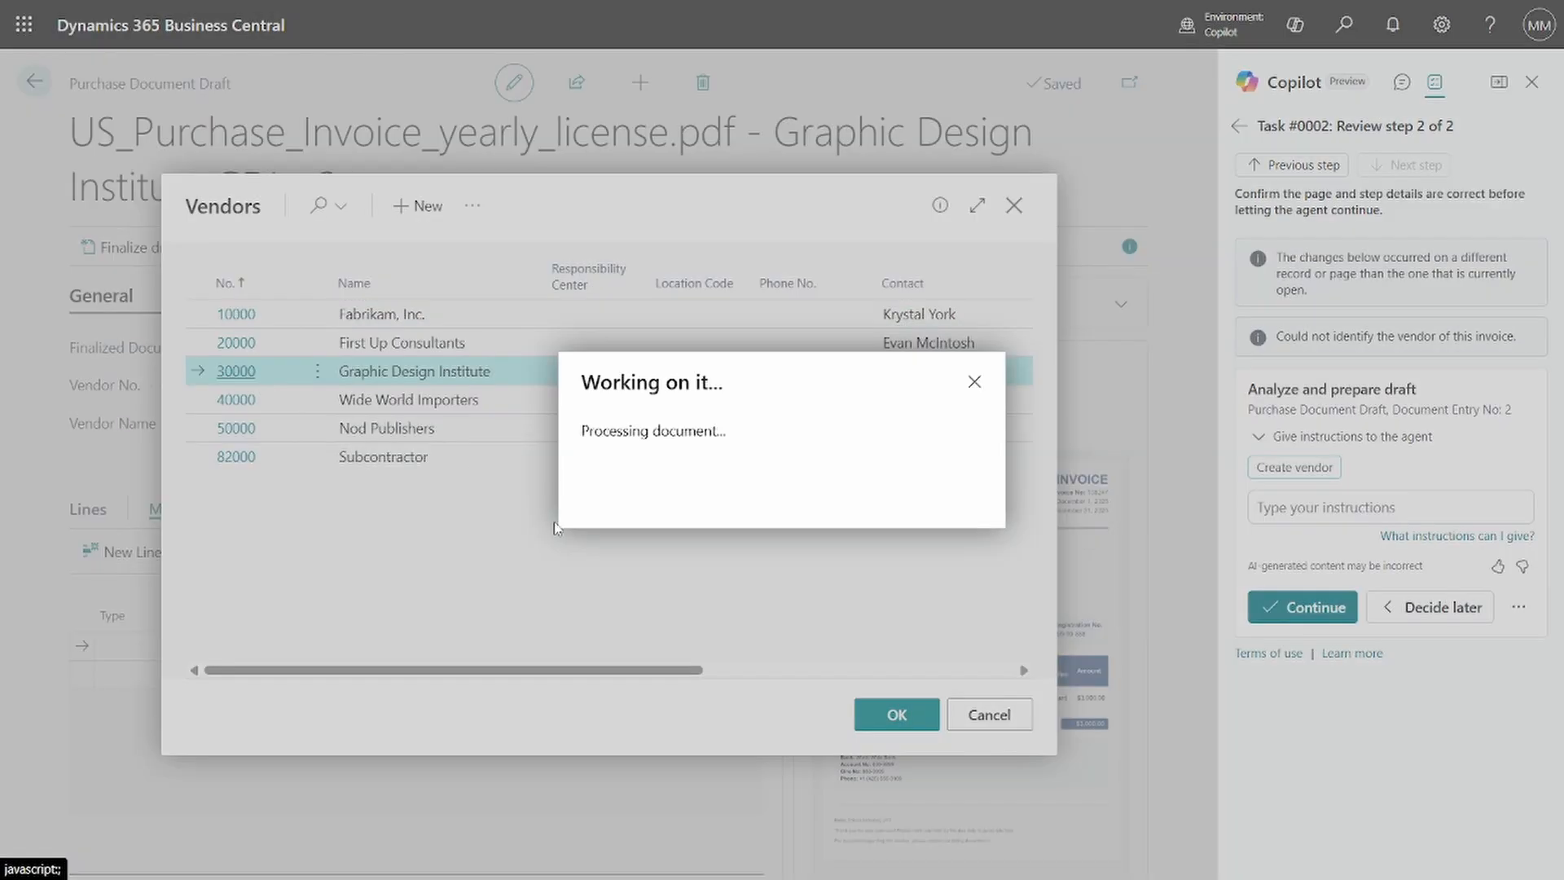
pyautogui.click(897, 715)
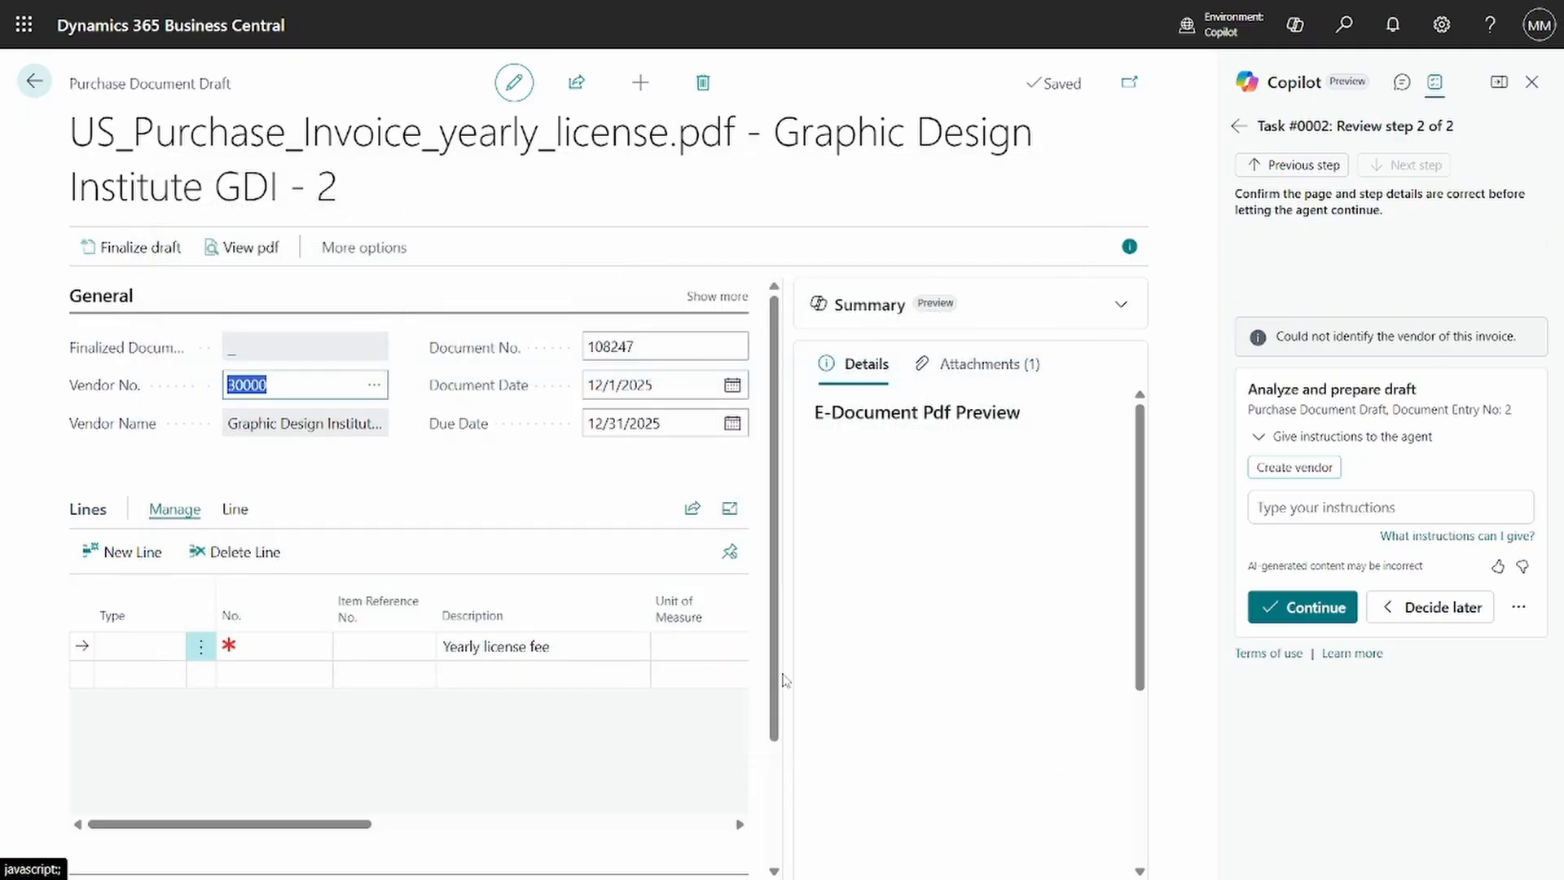
# - Set the type of the Yearly license fee line to G/L Account
pyautogui.click(163, 647)
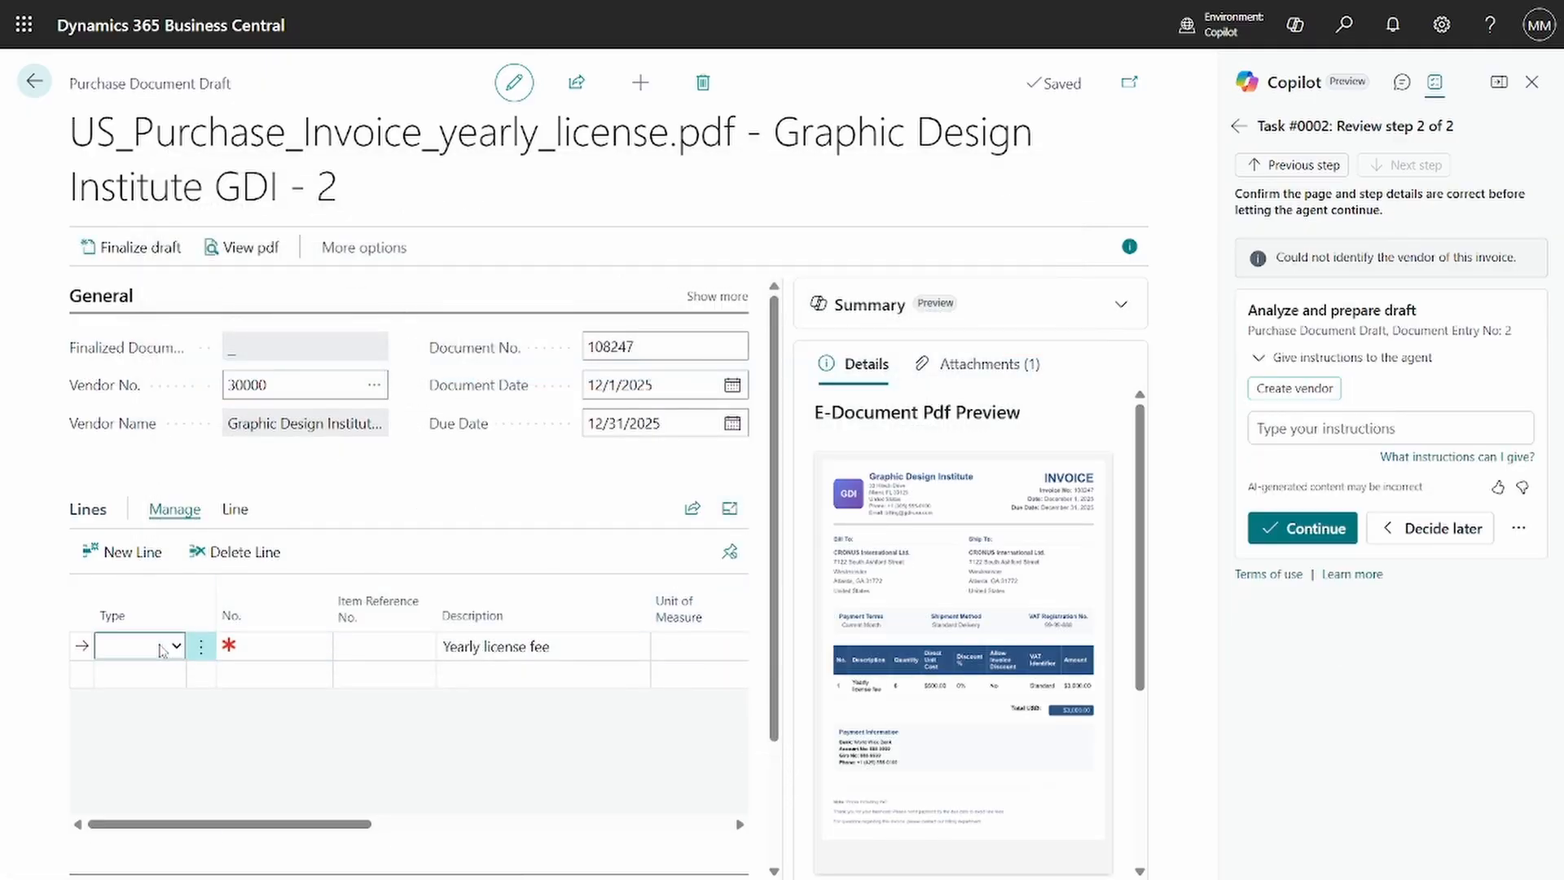
pyautogui.click(163, 647)
pyautogui.click(159, 697)
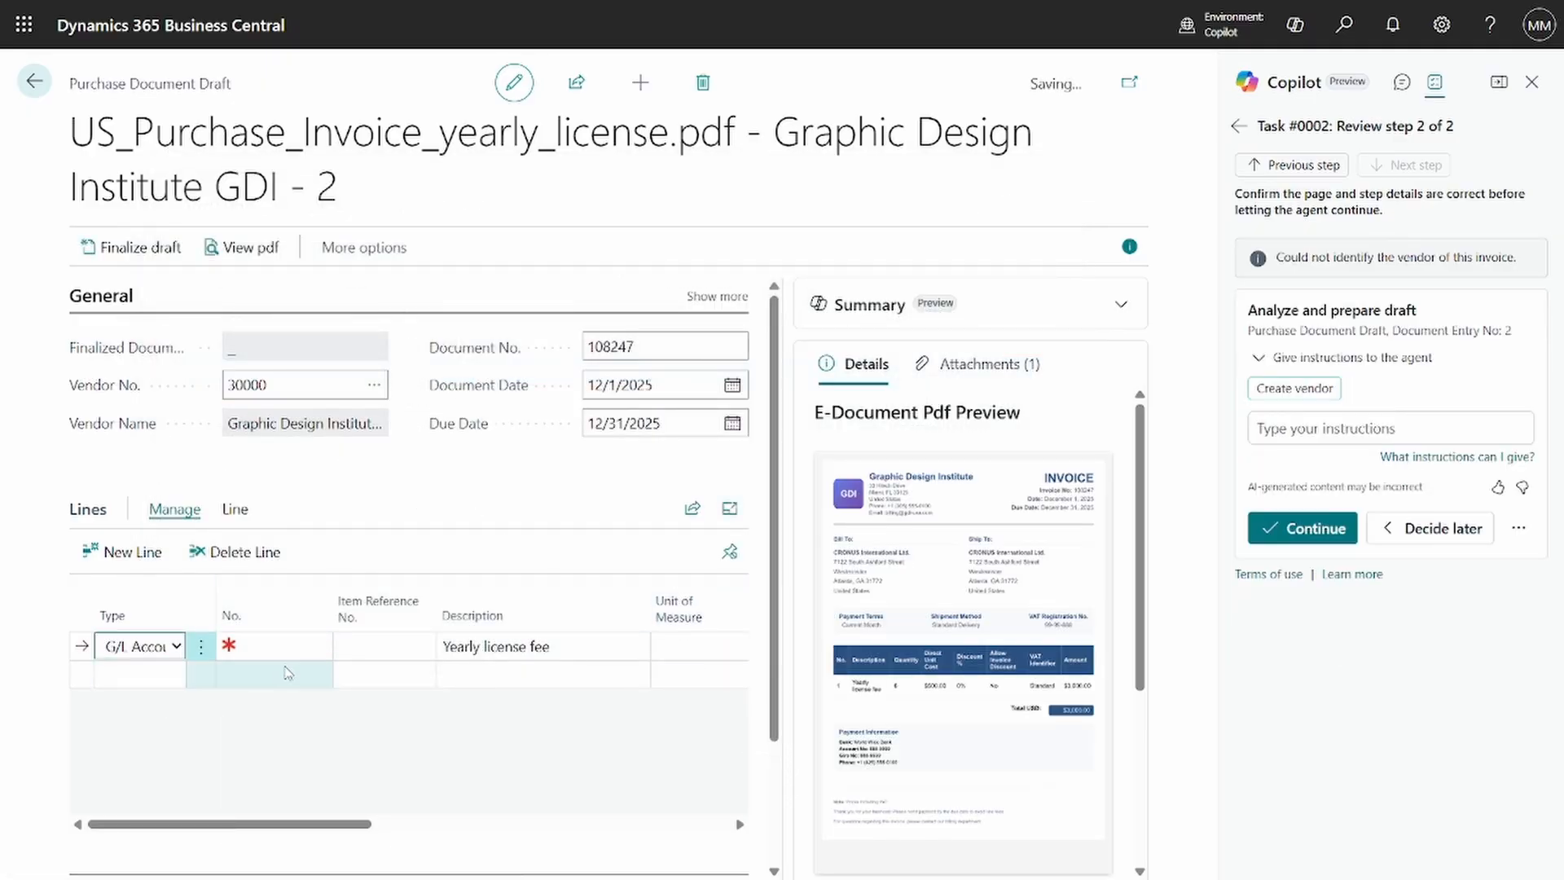
# - Assign G/L account 6810, Fees and Charges Rec. - Dom., to the Yearly license fee line
pyautogui.click(303, 655)
pyautogui.click(303, 657)
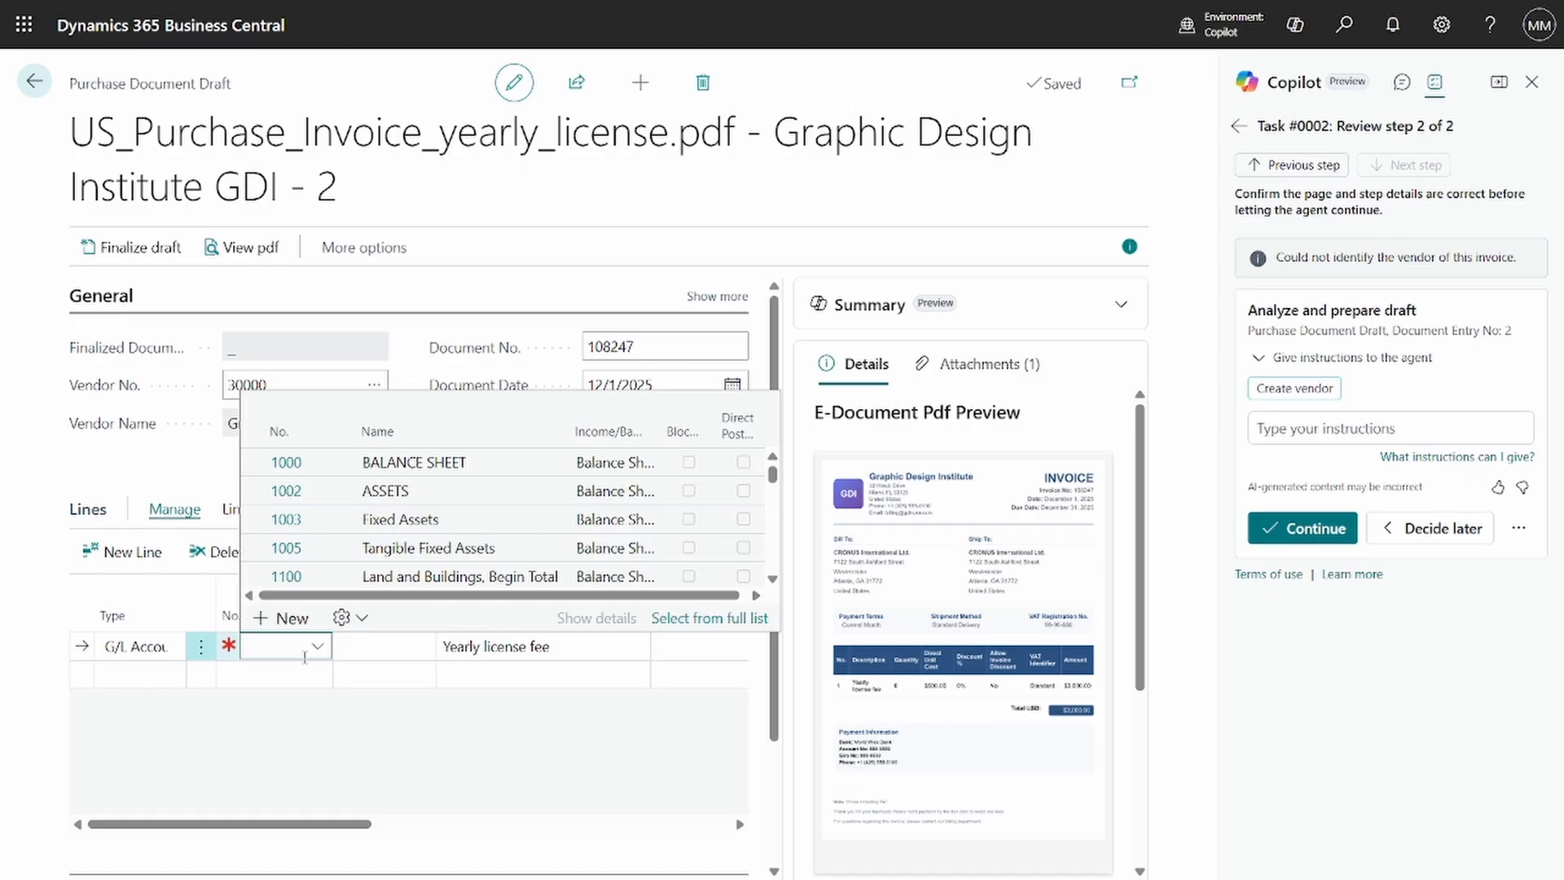
pyautogui.write('li')
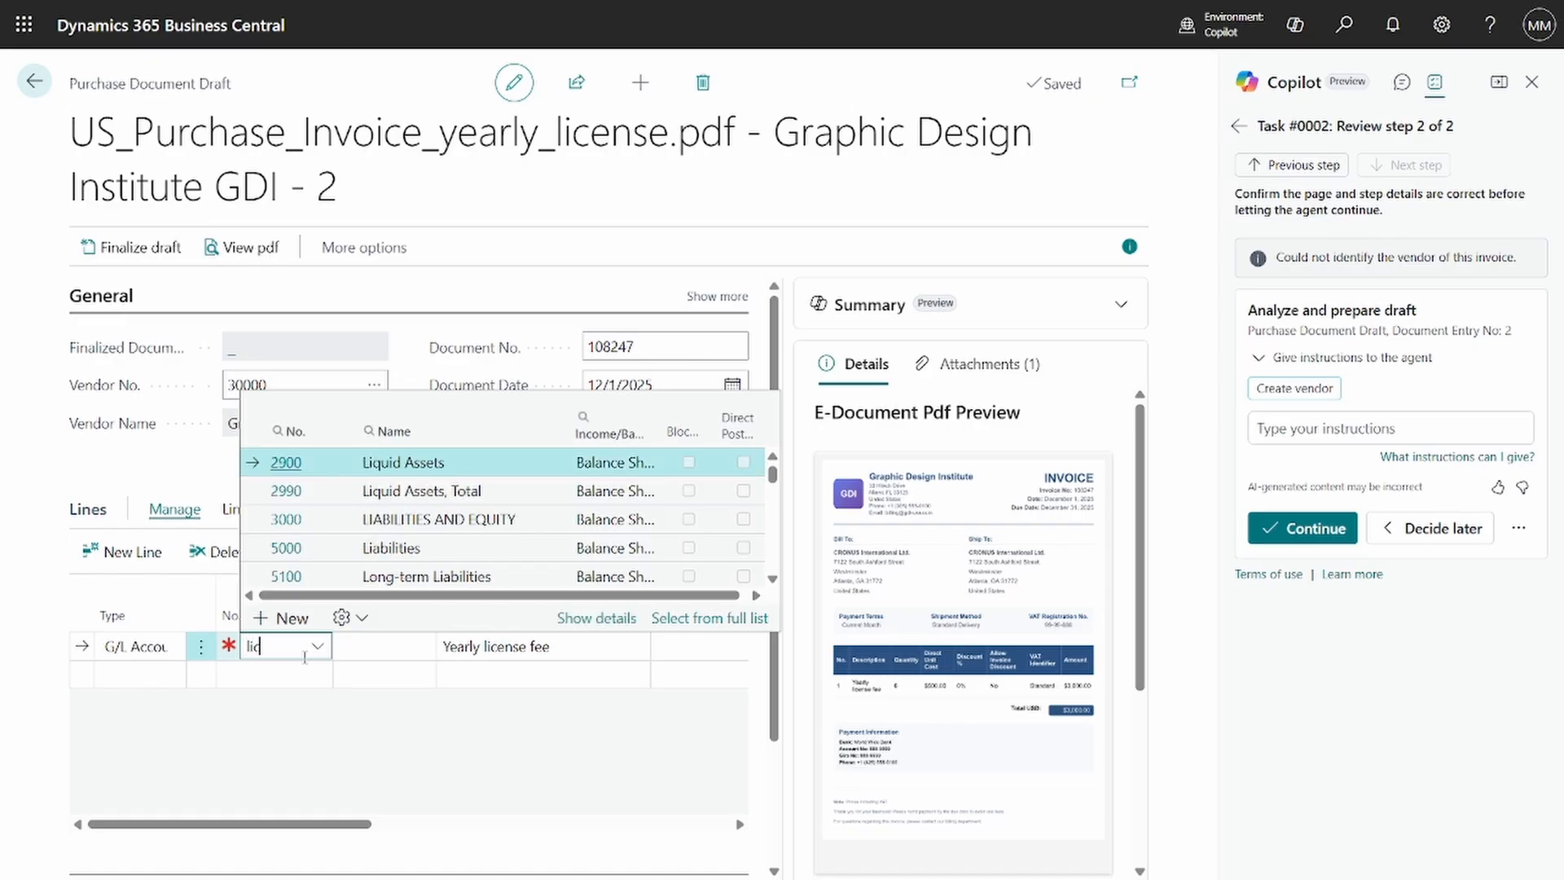
pyautogui.write('c')
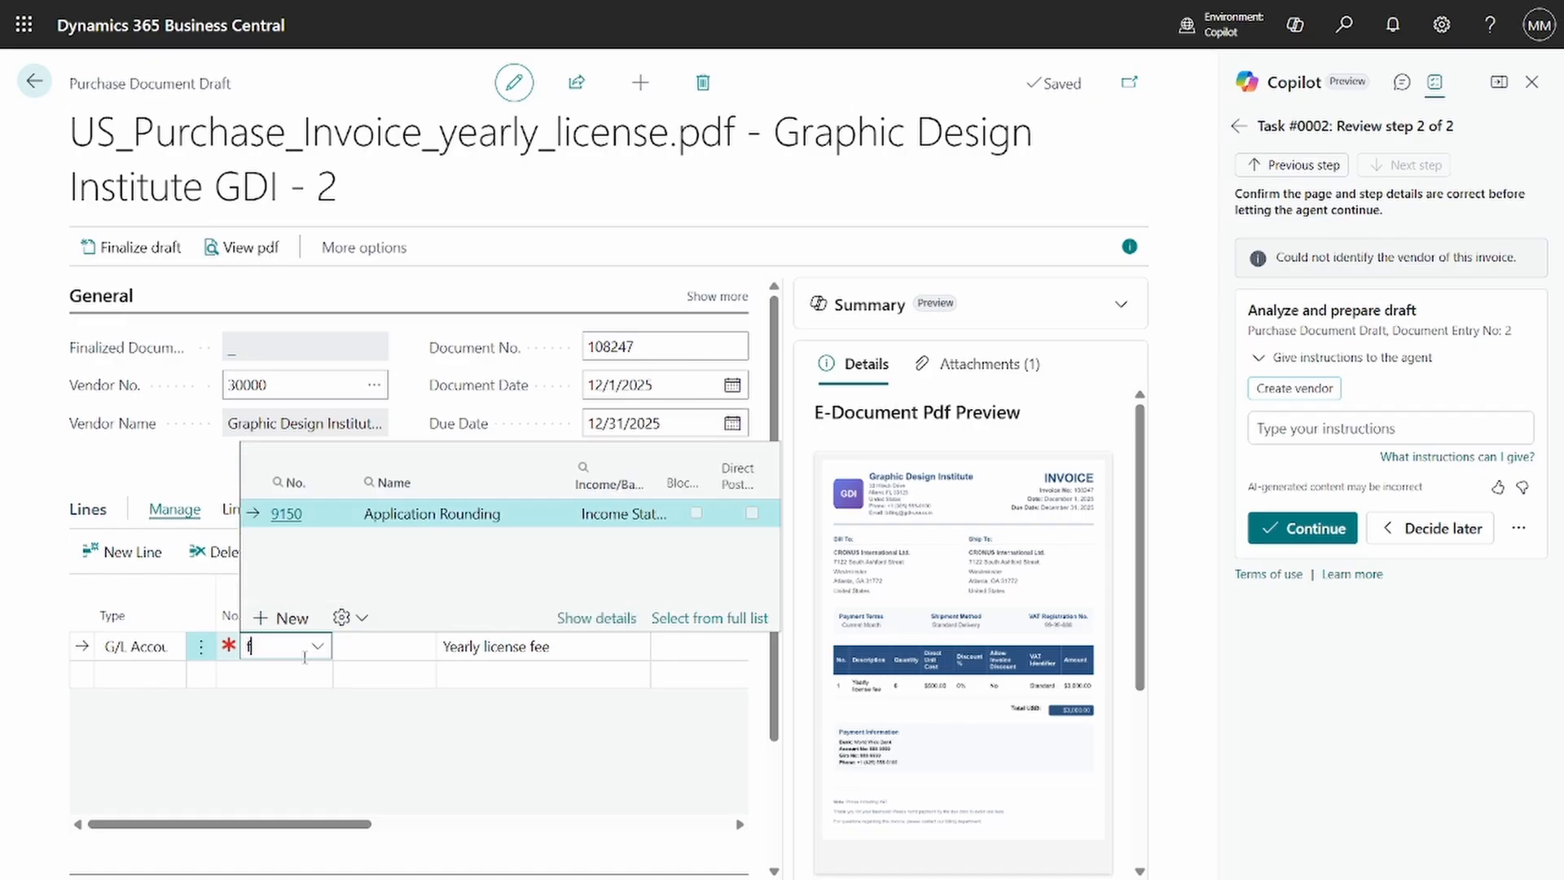
pyautogui.write('fee')
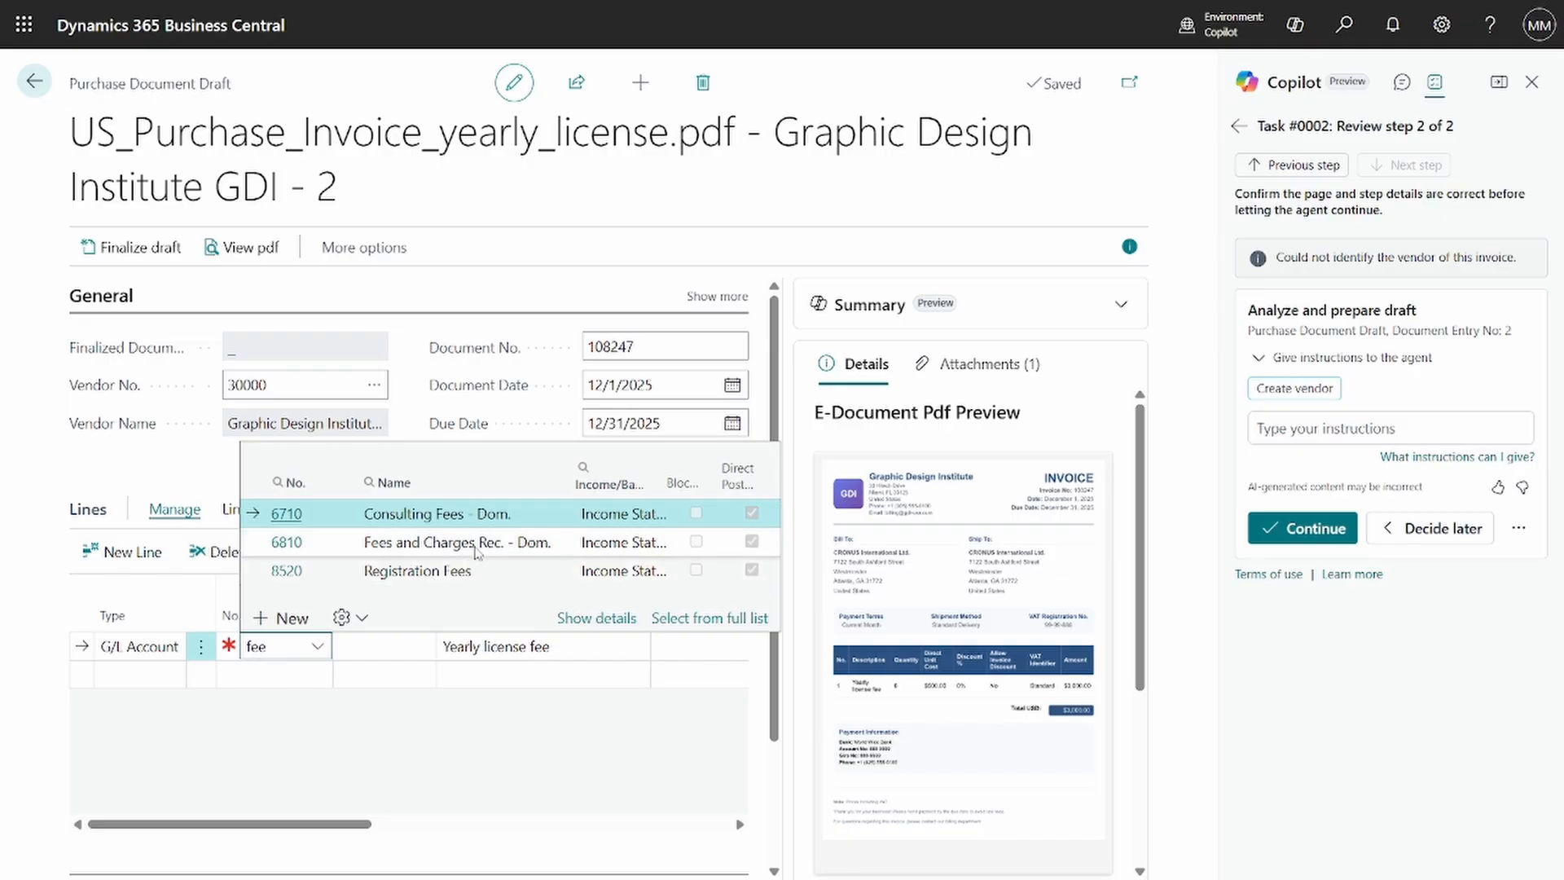
pyautogui.click(435, 551)
pyautogui.click(435, 551)
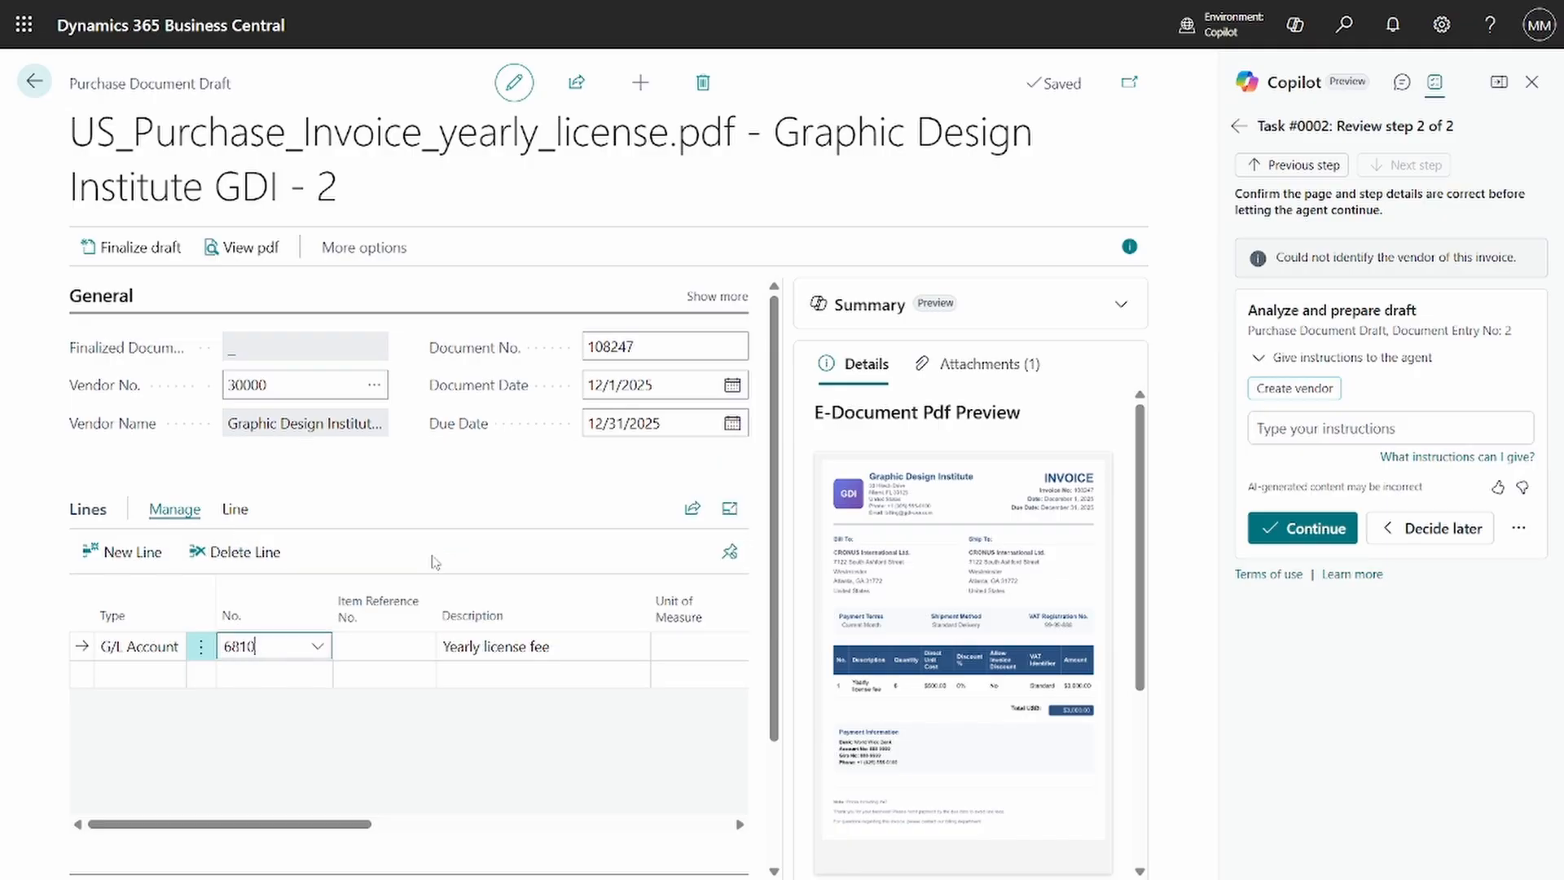
pyautogui.click(318, 645)
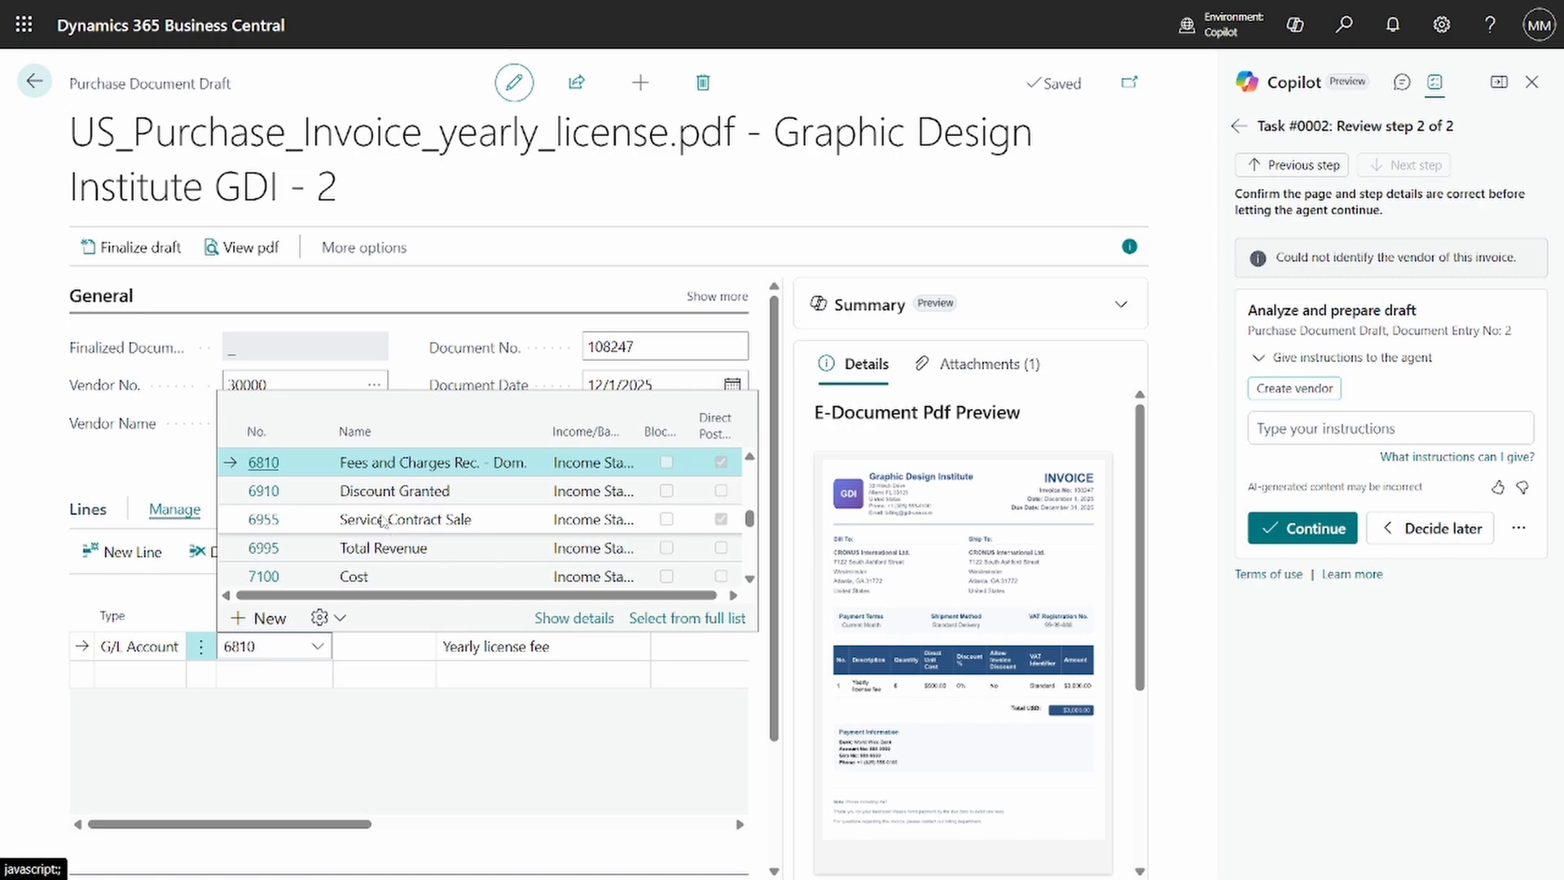
pyautogui.click(273, 463)
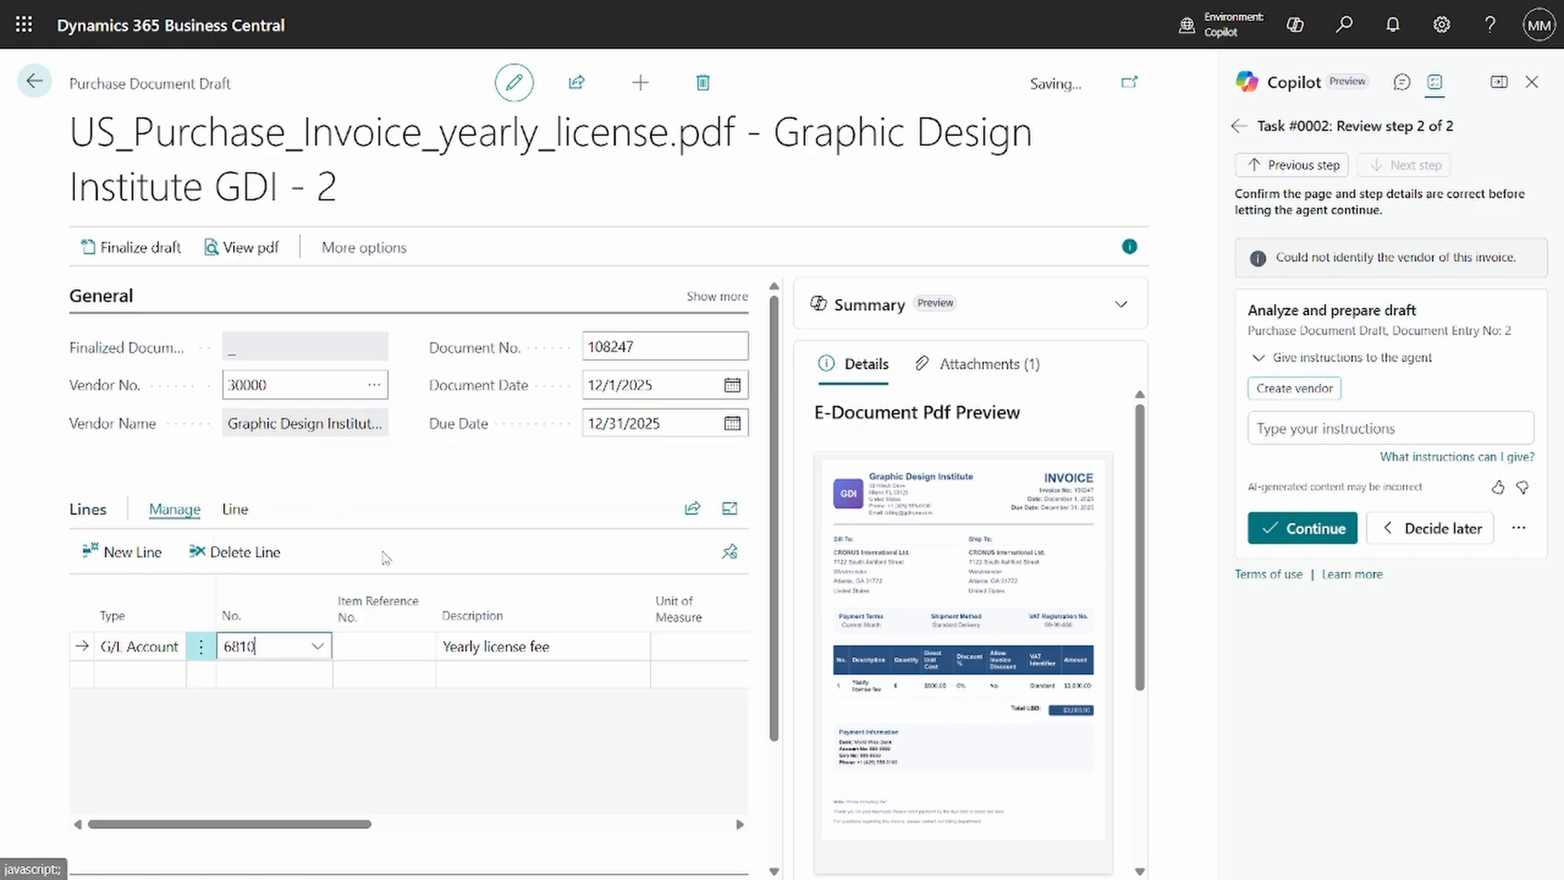
# - Check the Yearly license fee line's fields from the description through the amounts to the deferral code
pyautogui.click(525, 646)
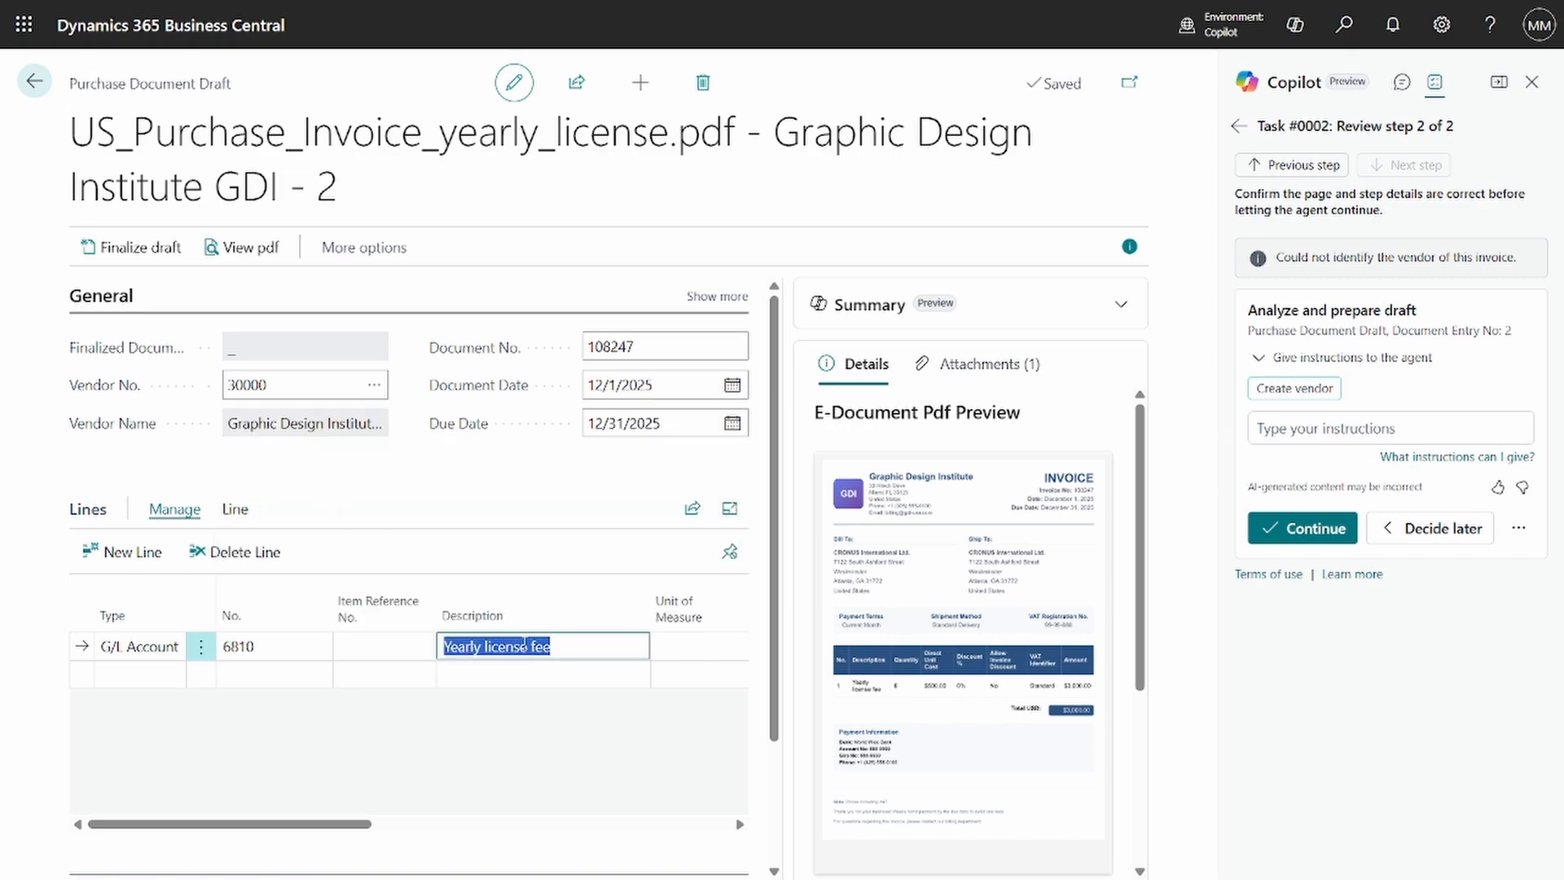
pyautogui.press('Tab')
pyautogui.press('Tab')
pyautogui.press('Tab')
pyautogui.press('Tab')
pyautogui.press('Tab')
pyautogui.press('Tab')
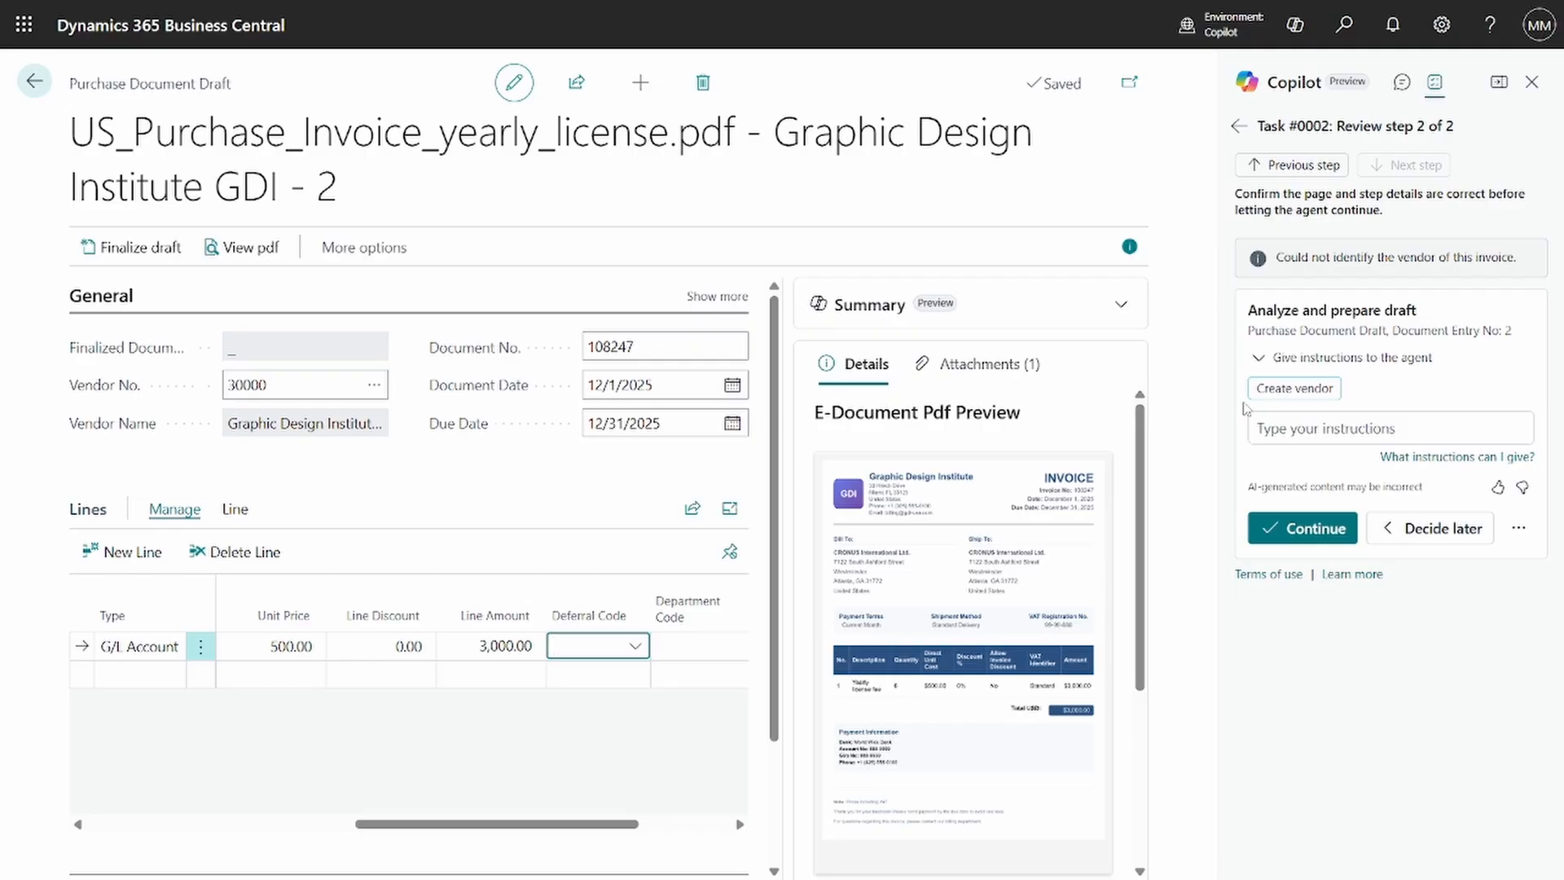
# - Give the agent the Create vendor instruction, let it continue, and review the draft it returns for finalization
pyautogui.click(1308, 391)
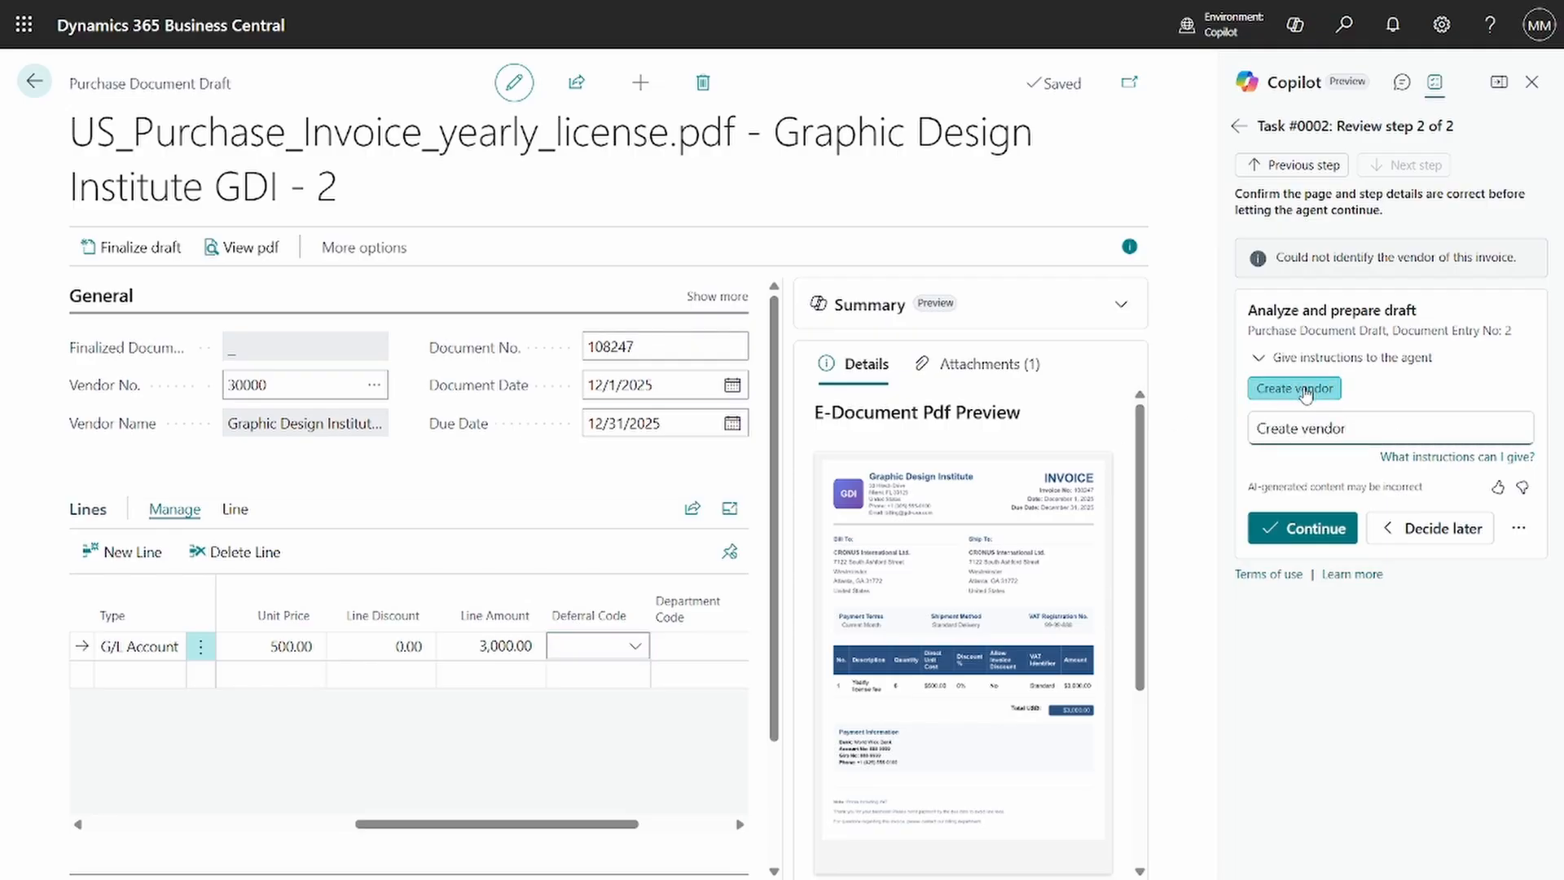
pyautogui.click(1302, 528)
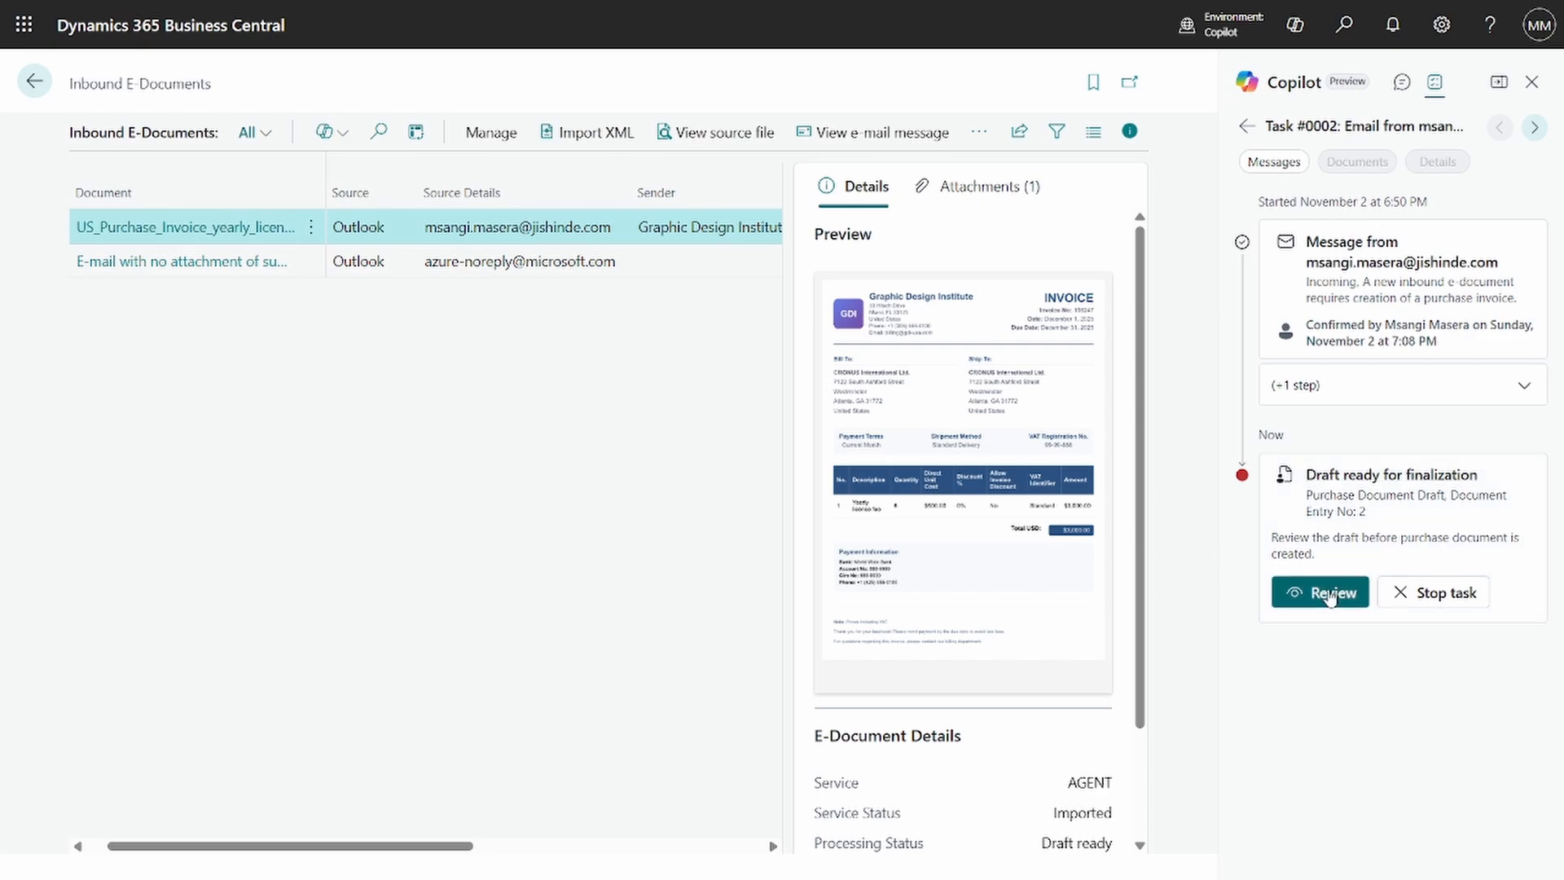
pyautogui.click(1297, 604)
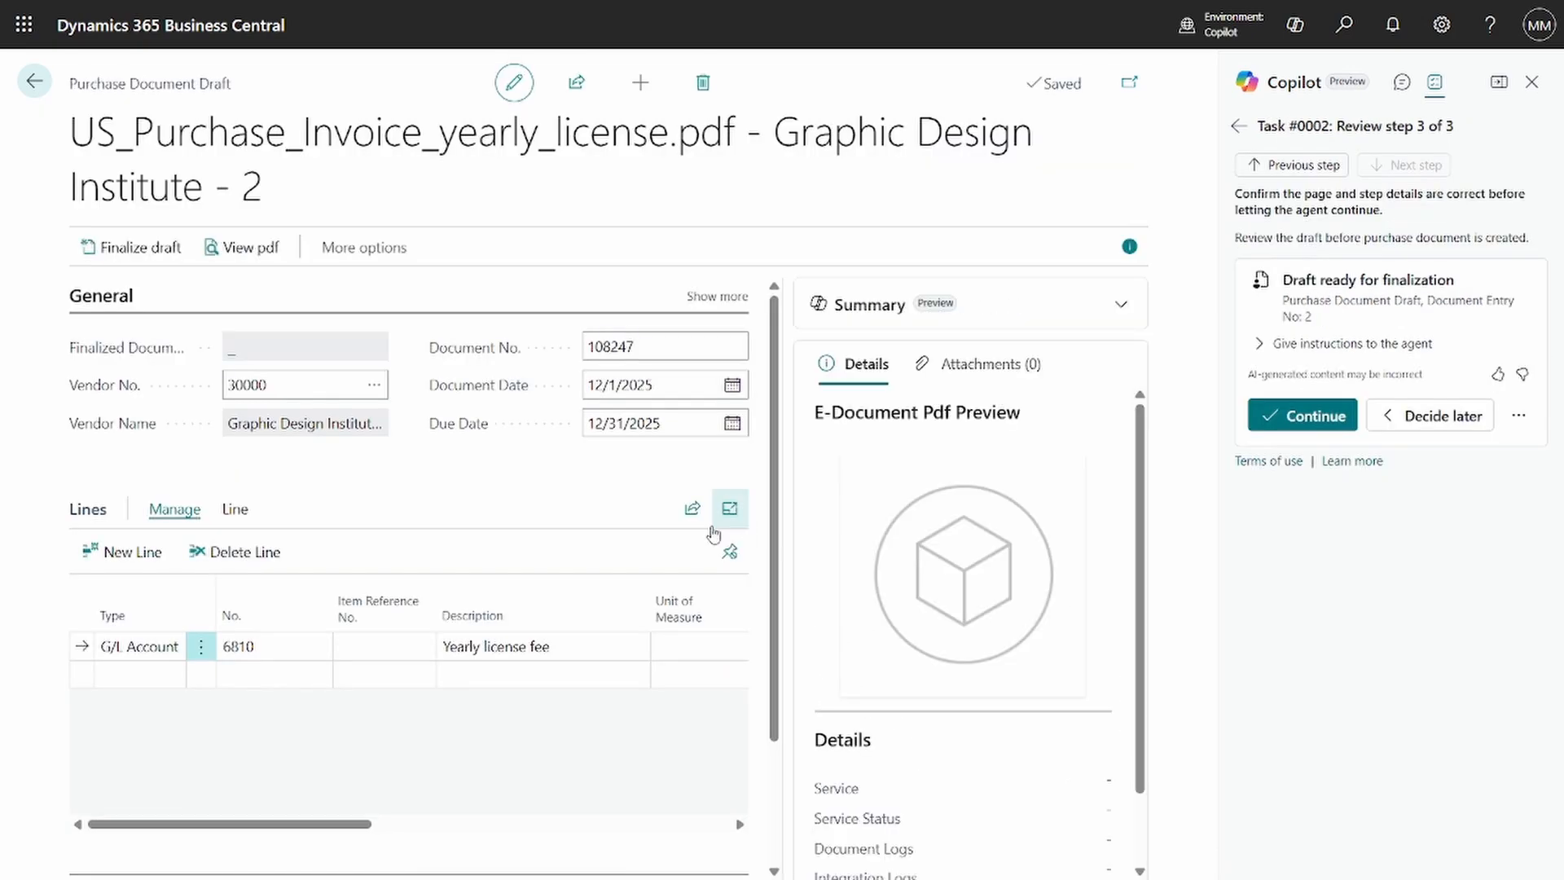
pyautogui.scroll(-1, 488, 526)
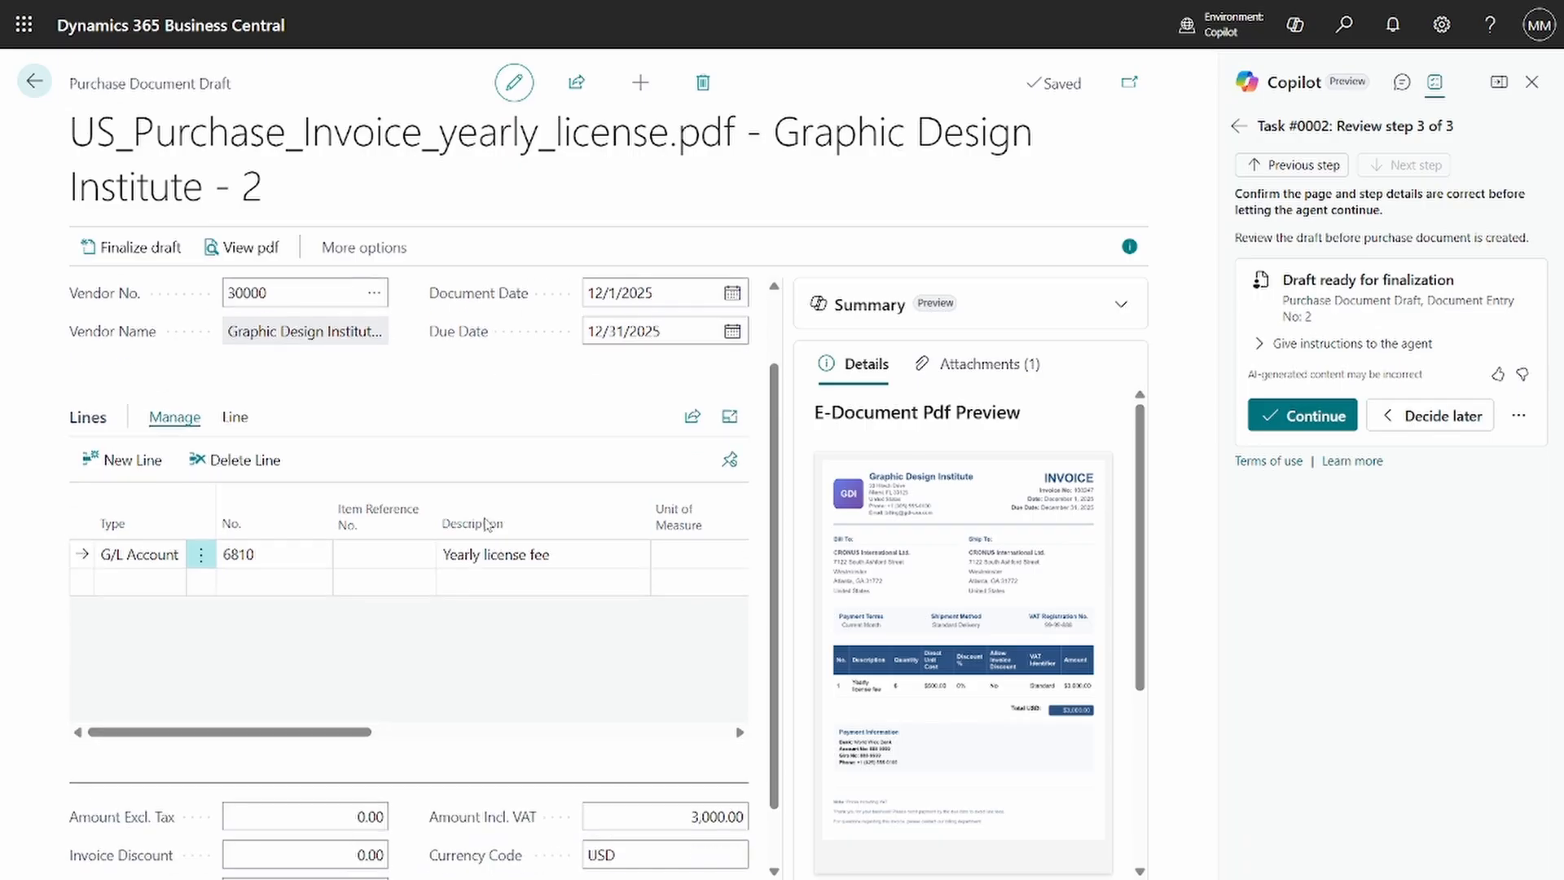
pyautogui.scroll(1, 487, 526)
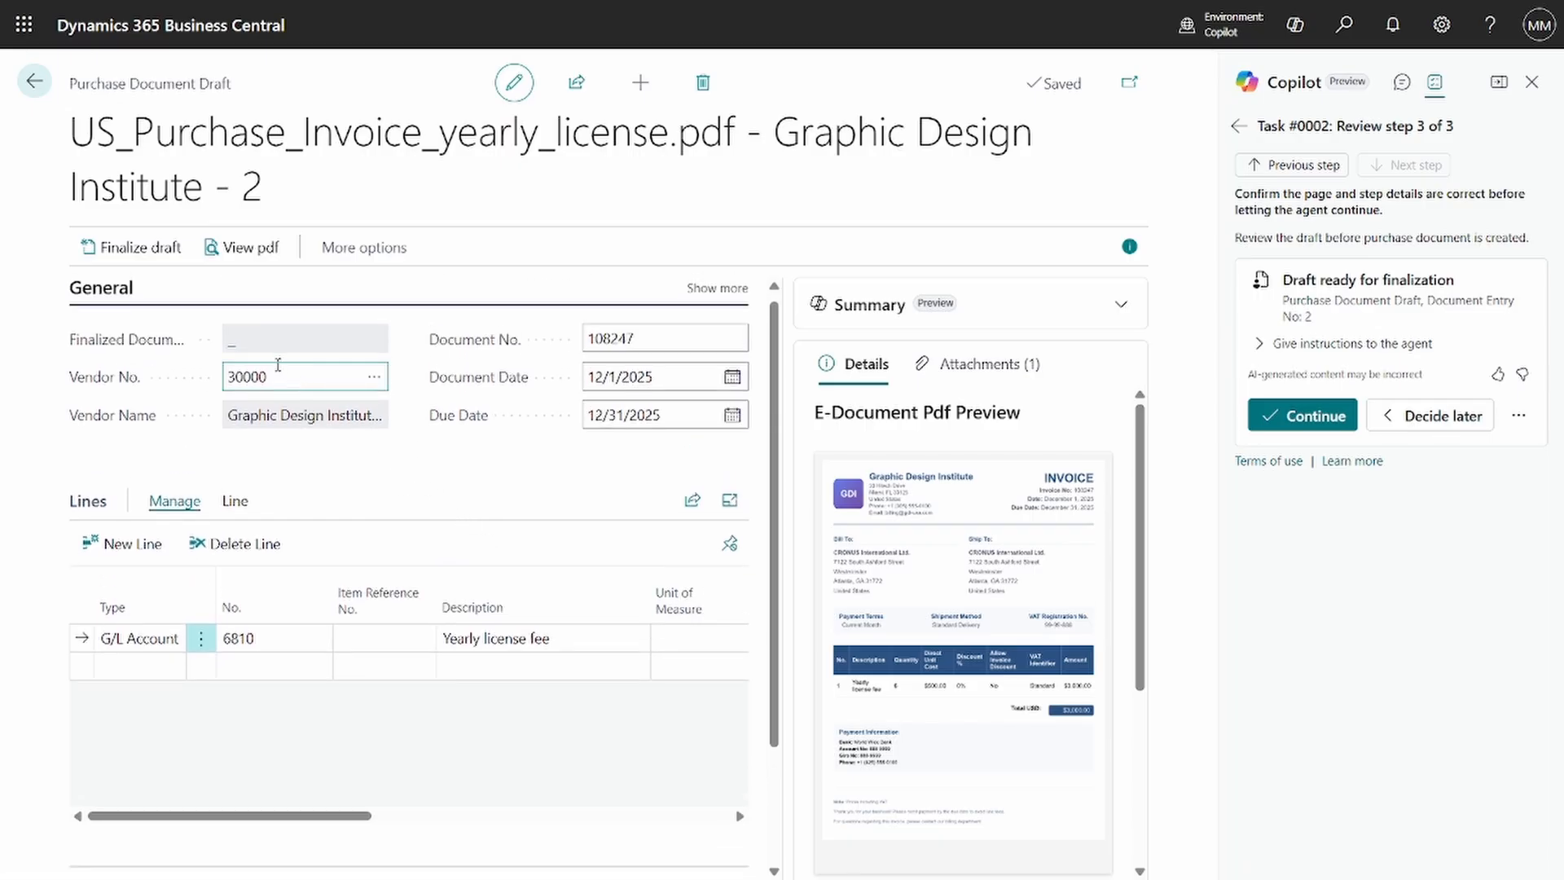
# - Reselect Graphic Design Institute as the draft's vendor and let the agent finalize the purchase document
pyautogui.click(1295, 345)
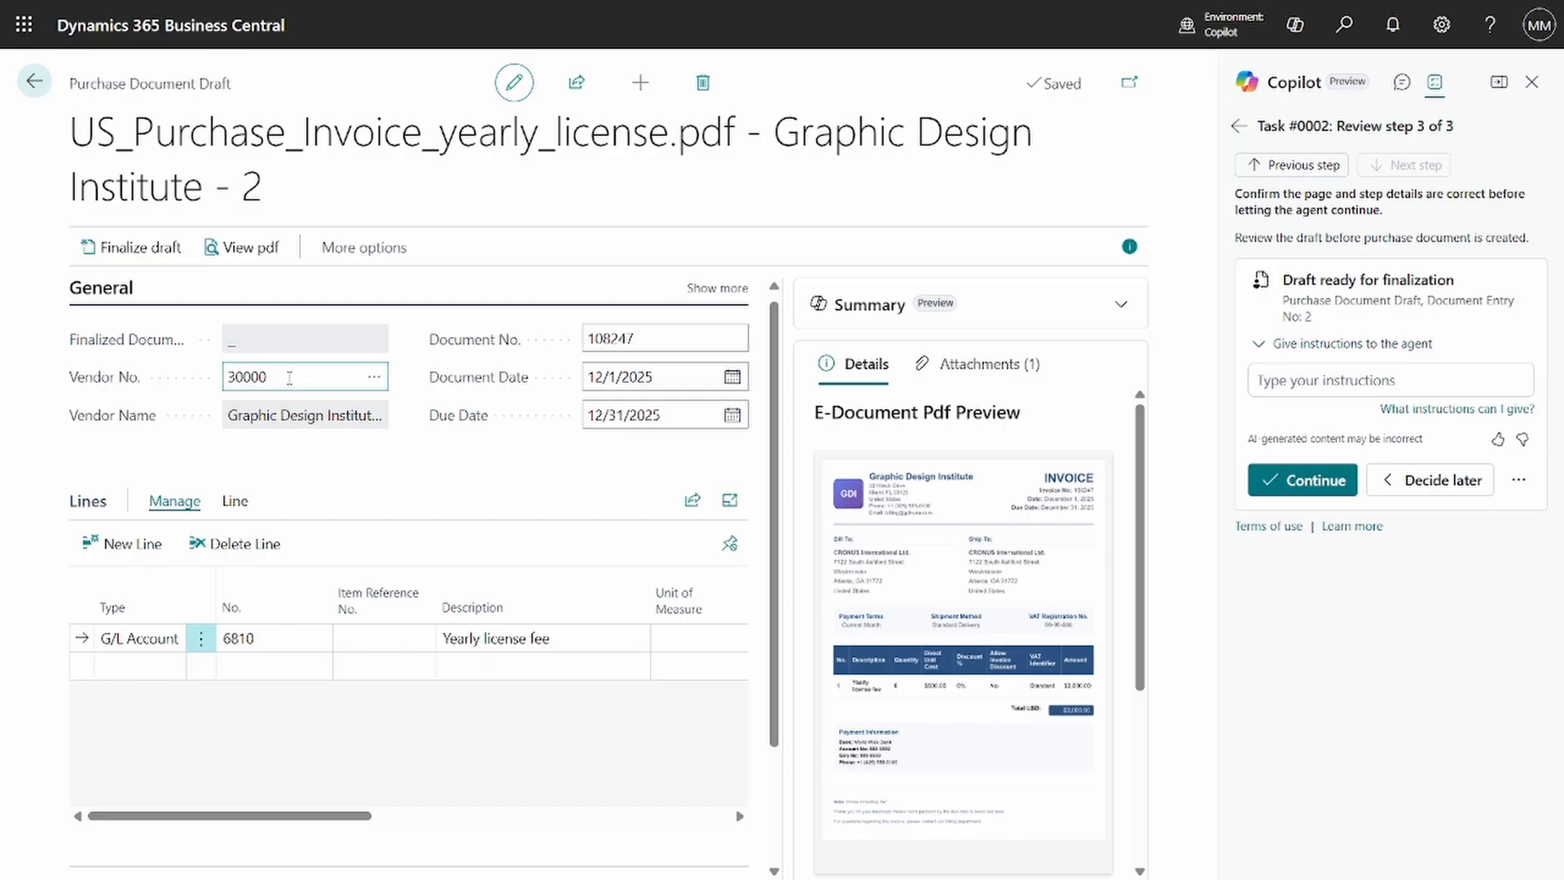
pyautogui.click(290, 377)
pyautogui.press('BackSpace')
pyautogui.click(358, 383)
pyautogui.click(368, 384)
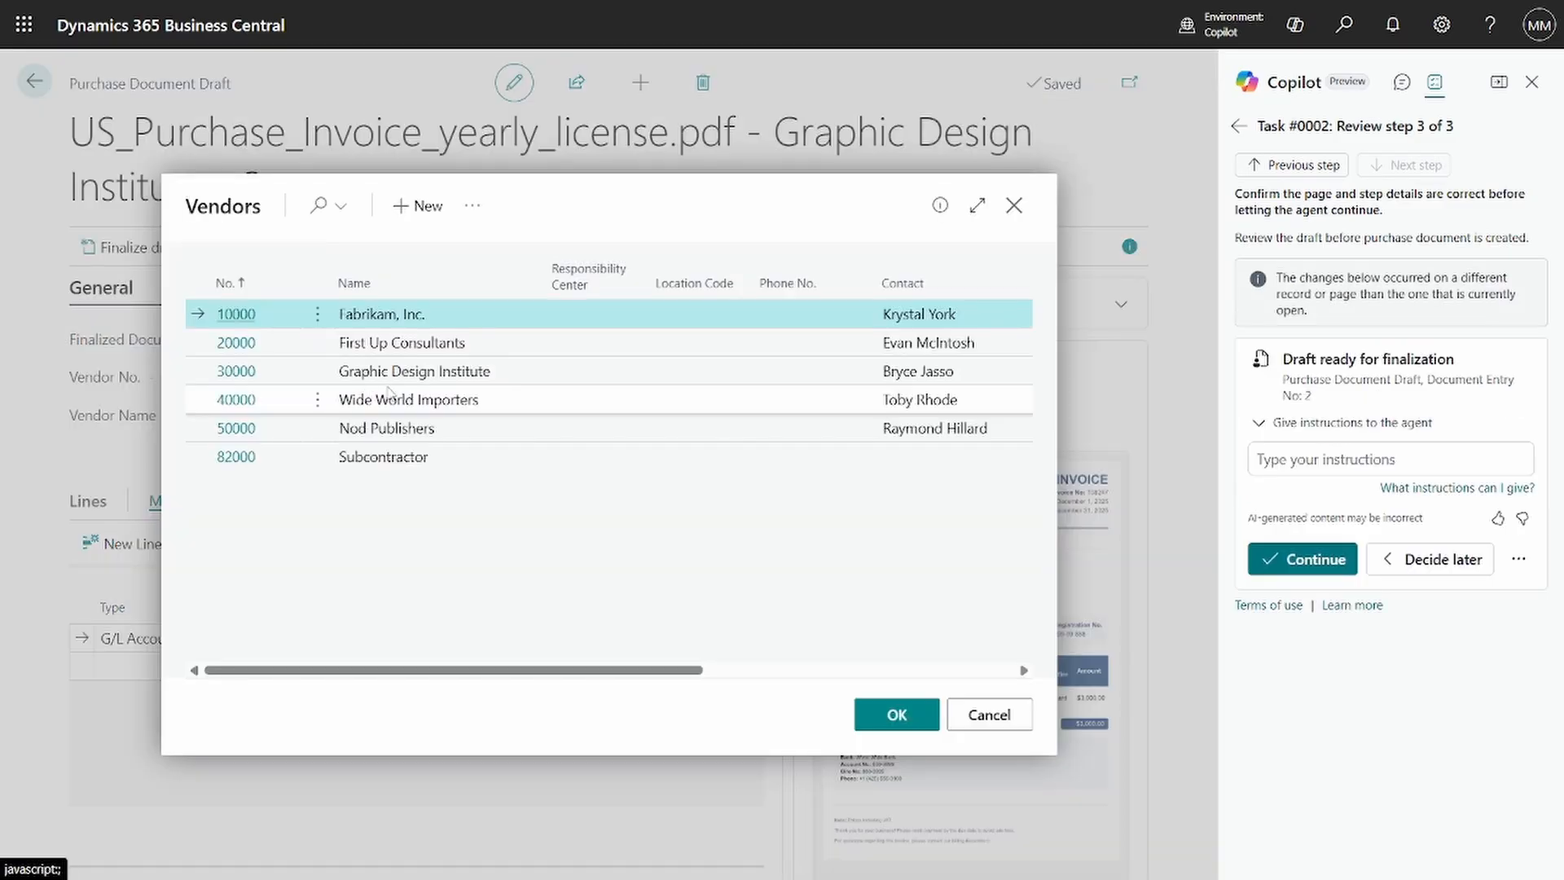
pyautogui.click(272, 371)
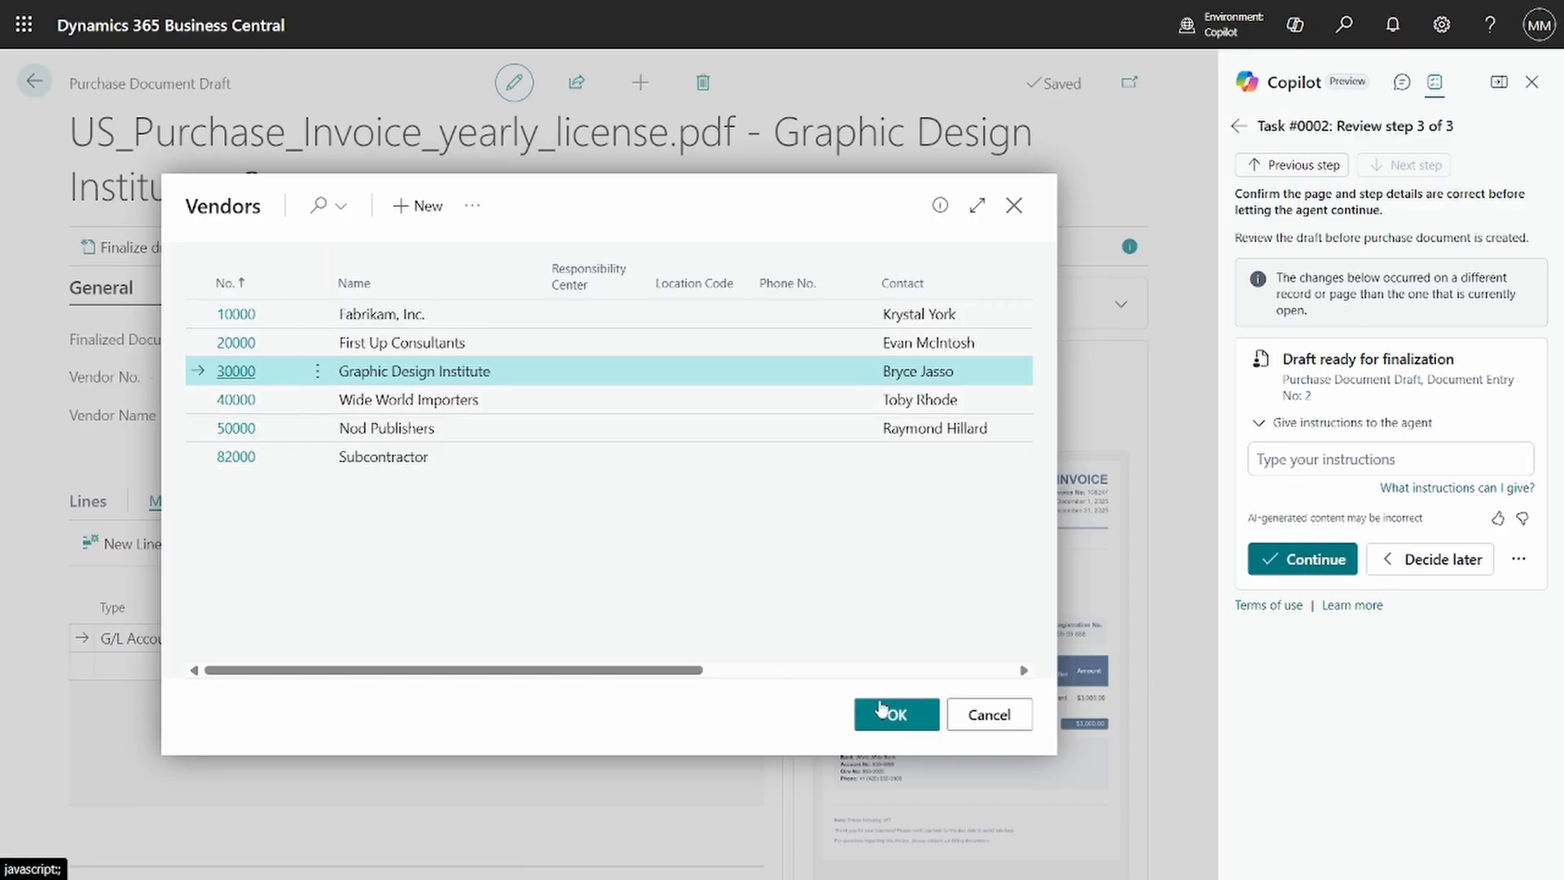
pyautogui.click(888, 714)
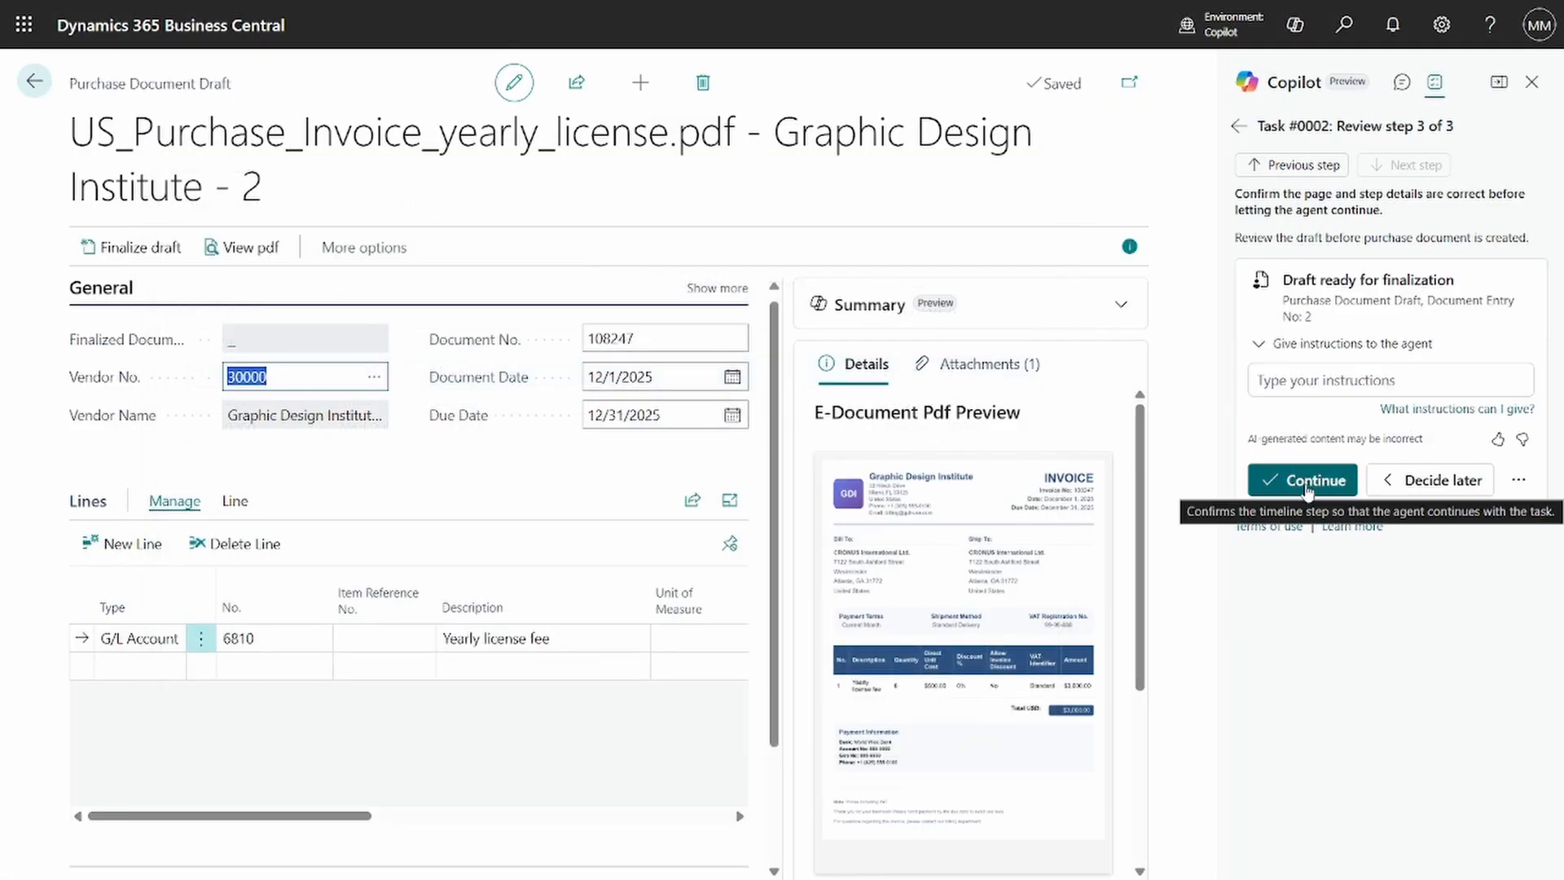
pyautogui.click(1298, 383)
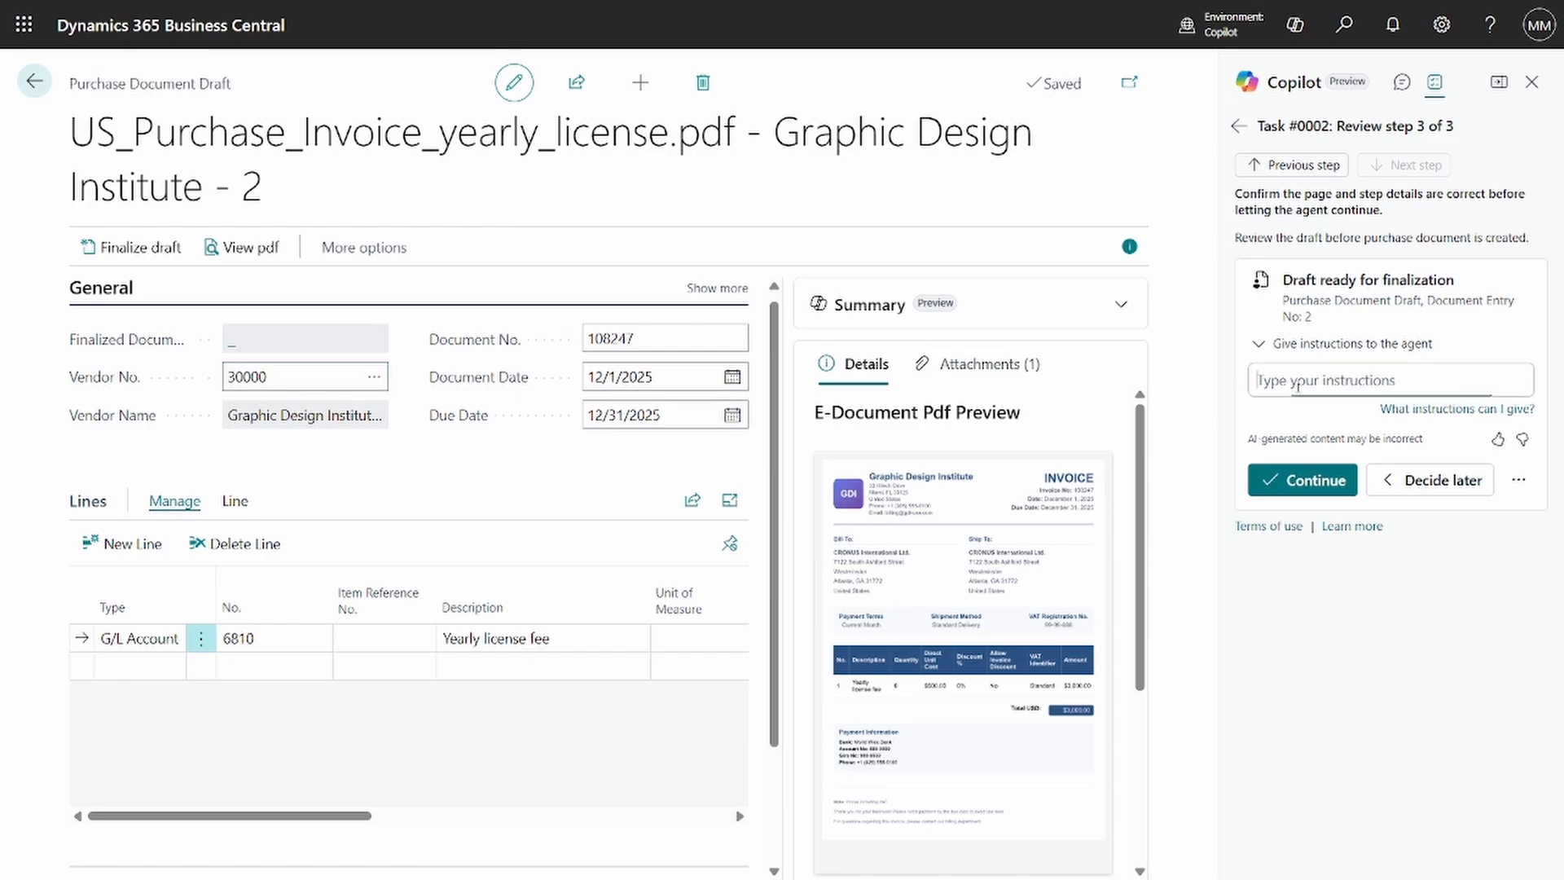
pyautogui.click(1319, 479)
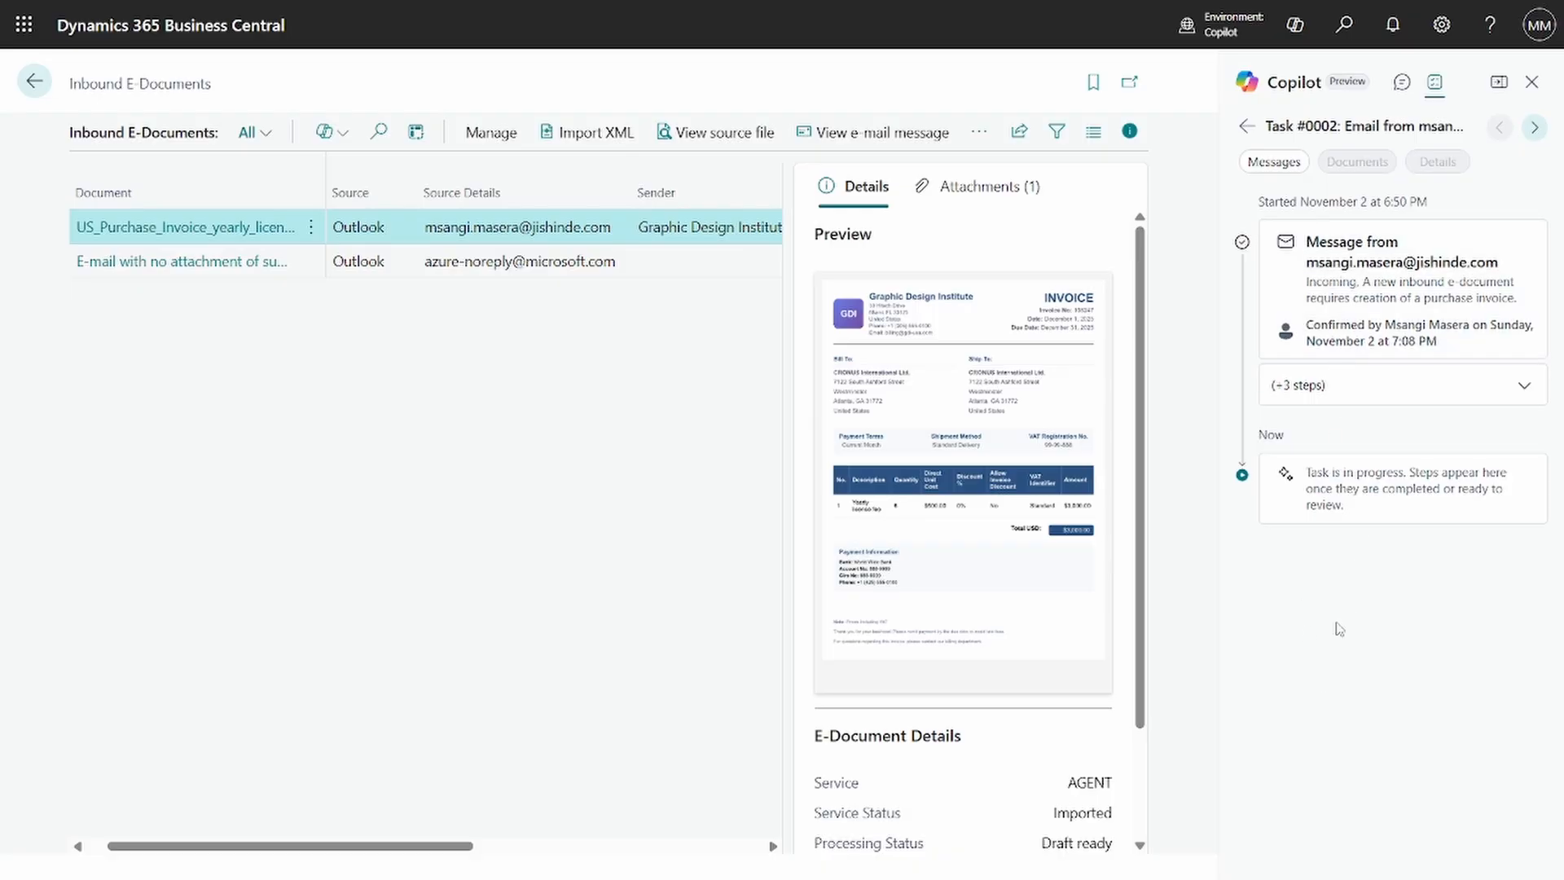
# - Examine the document logs of the yearly license invoice for its processing statuses and executed import steps
pyautogui.scroll(-2, 927, 586)
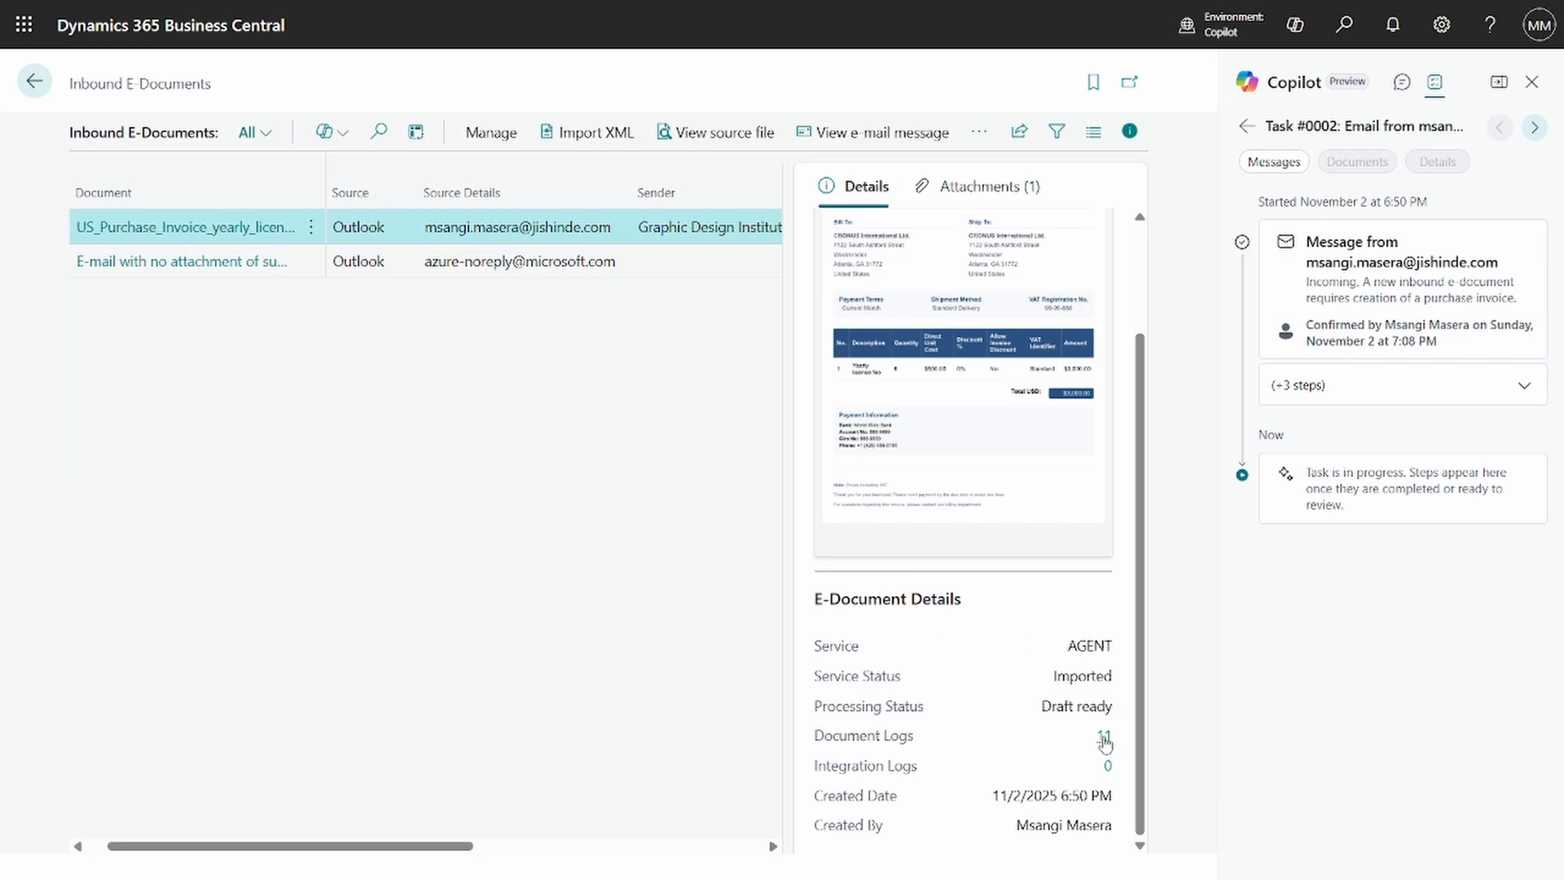
pyautogui.click(1105, 736)
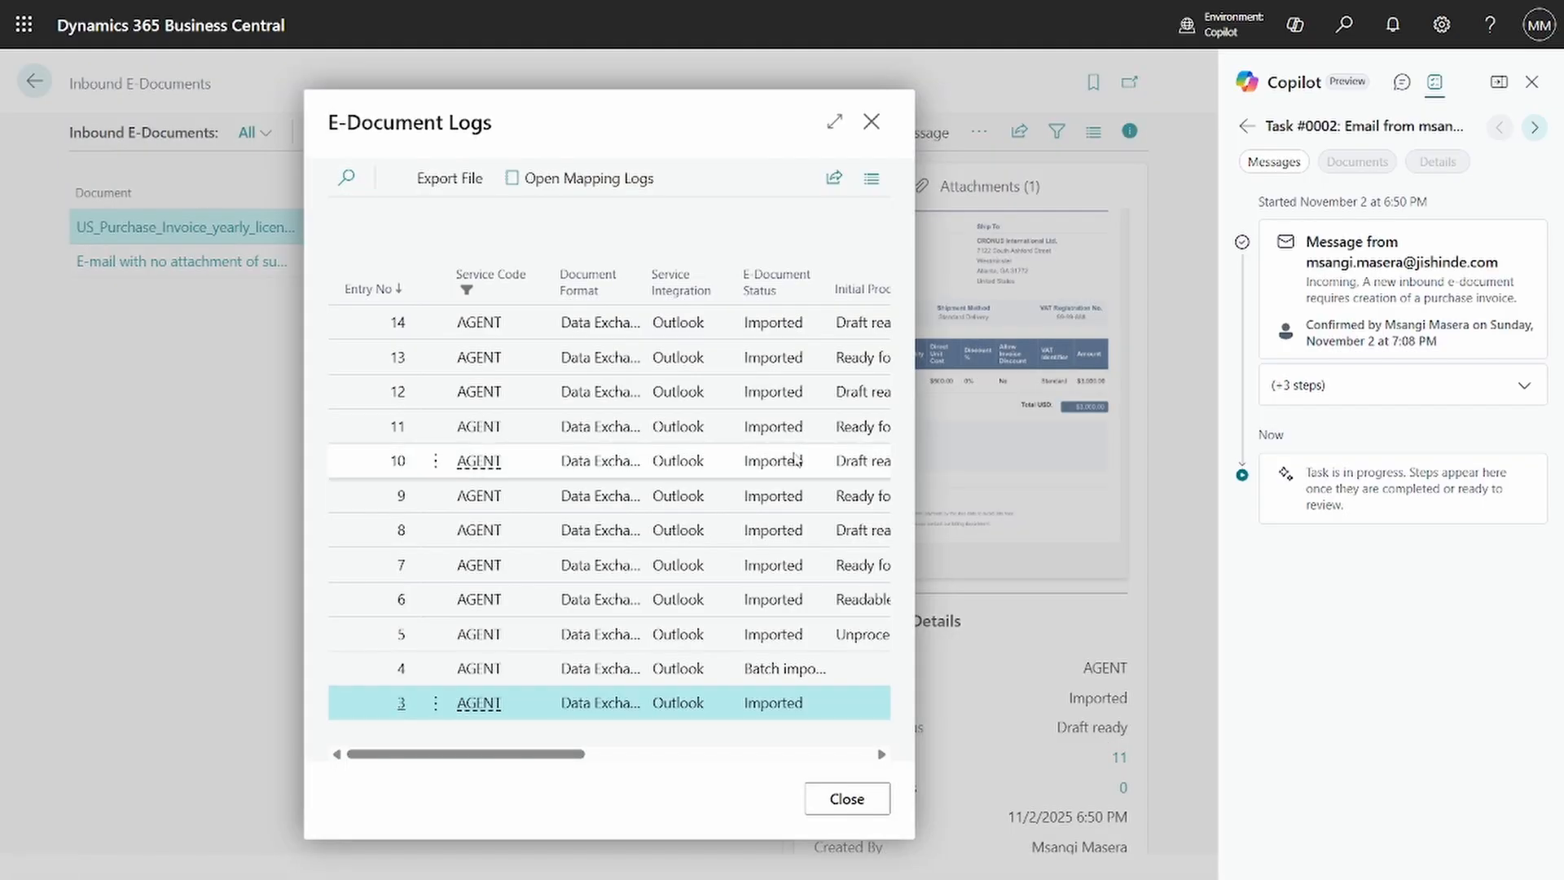
pyautogui.hscroll(5, 717, 456)
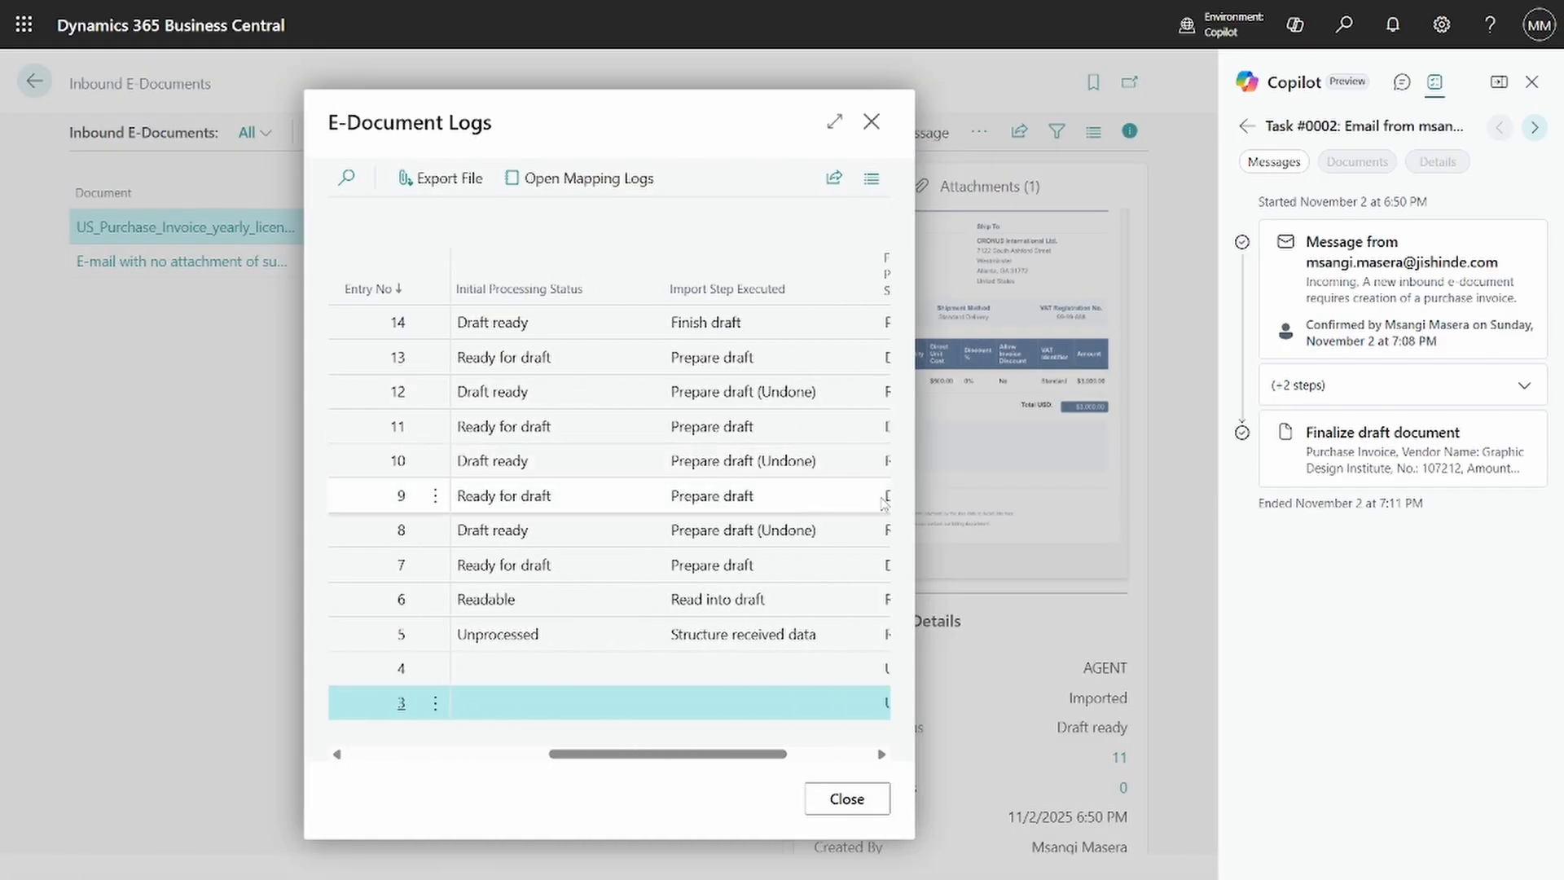
pyautogui.click(847, 799)
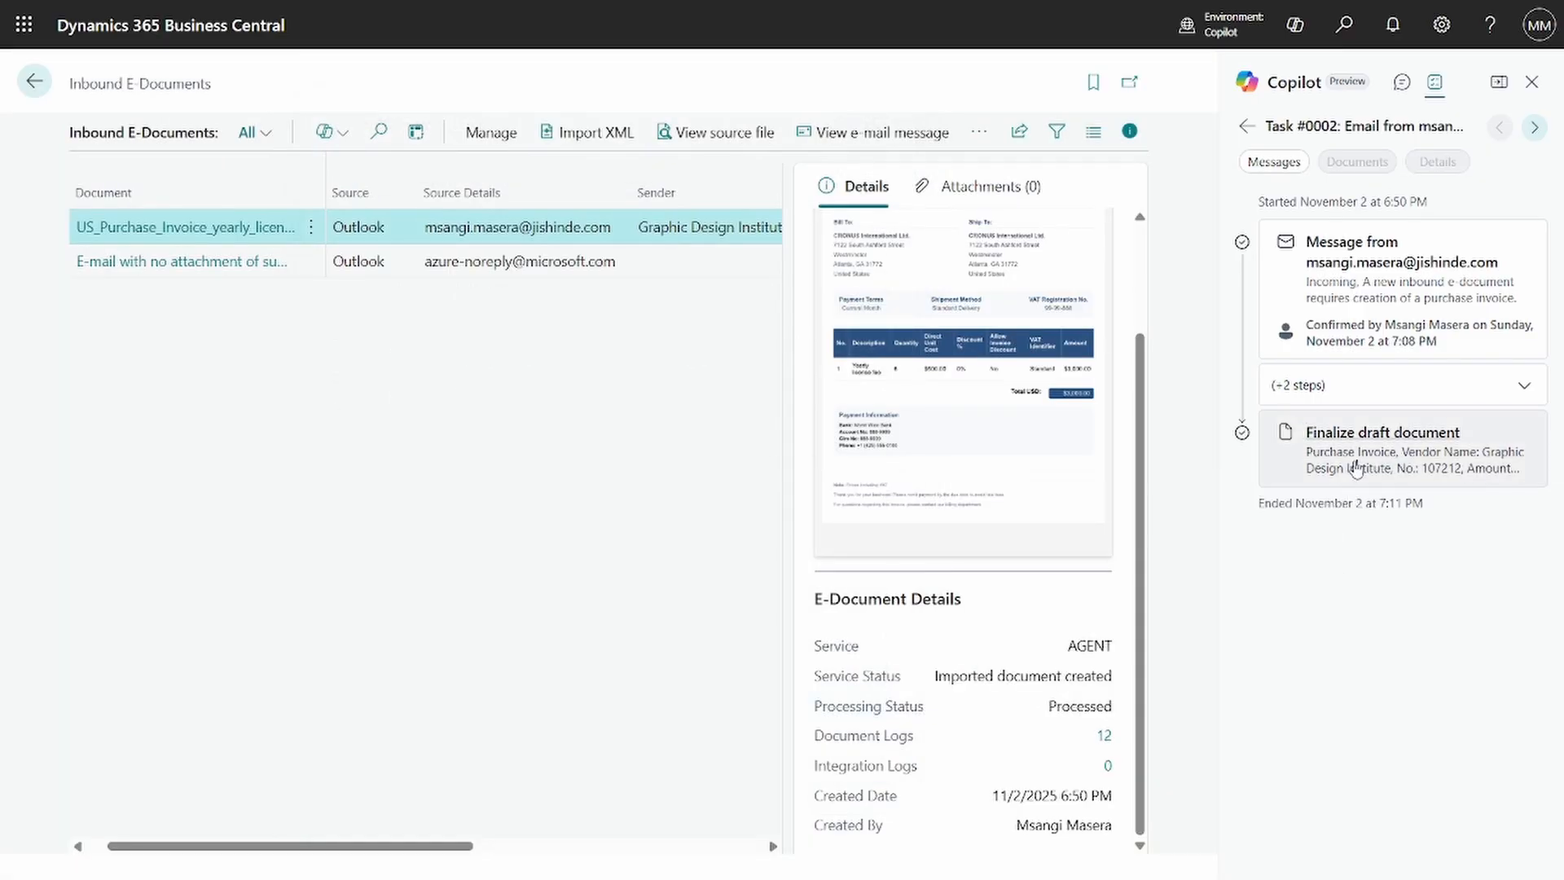
# - Open the purchase invoice from the agent's finalization step, examine its lines, totals and full general details, and exit without posting
pyautogui.click(1355, 470)
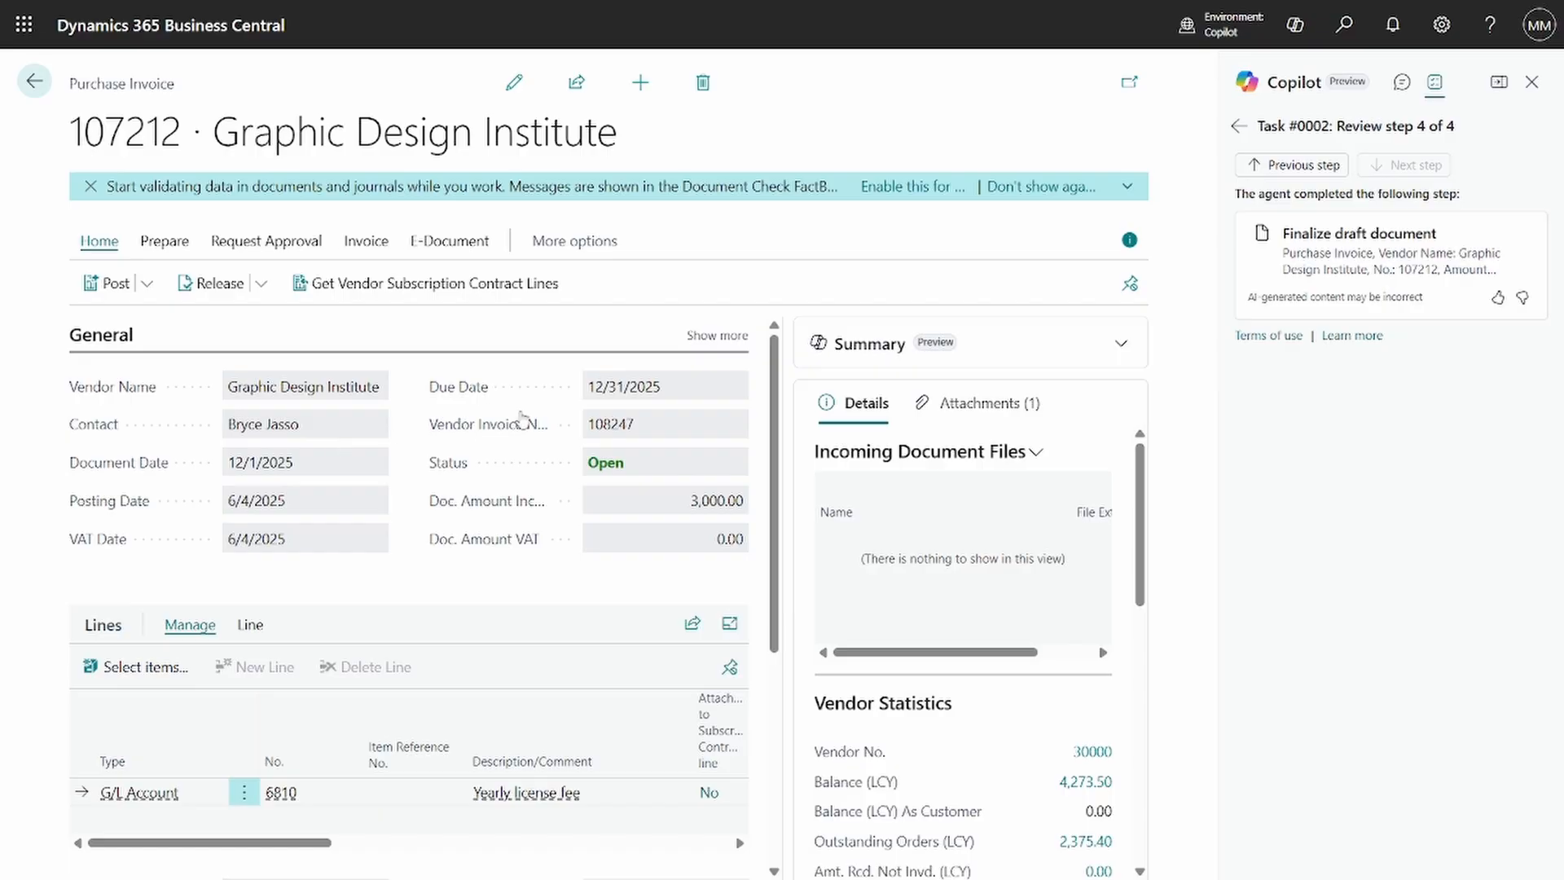
pyautogui.scroll(-3, 521, 522)
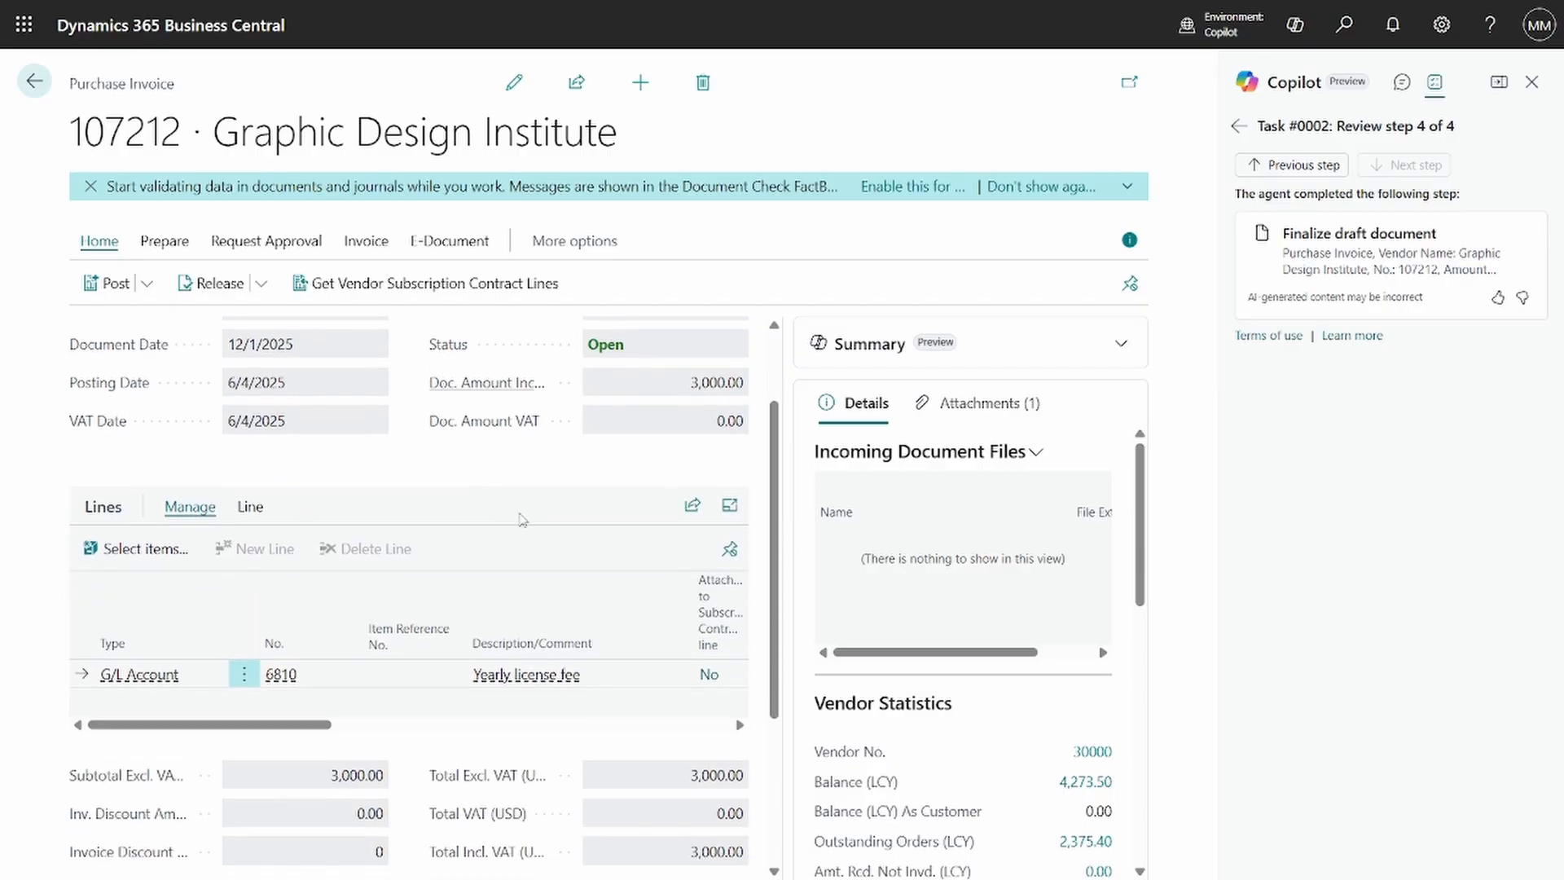
pyautogui.scroll(3, 521, 521)
pyautogui.scroll(-3, 522, 521)
pyautogui.scroll(-4, 521, 522)
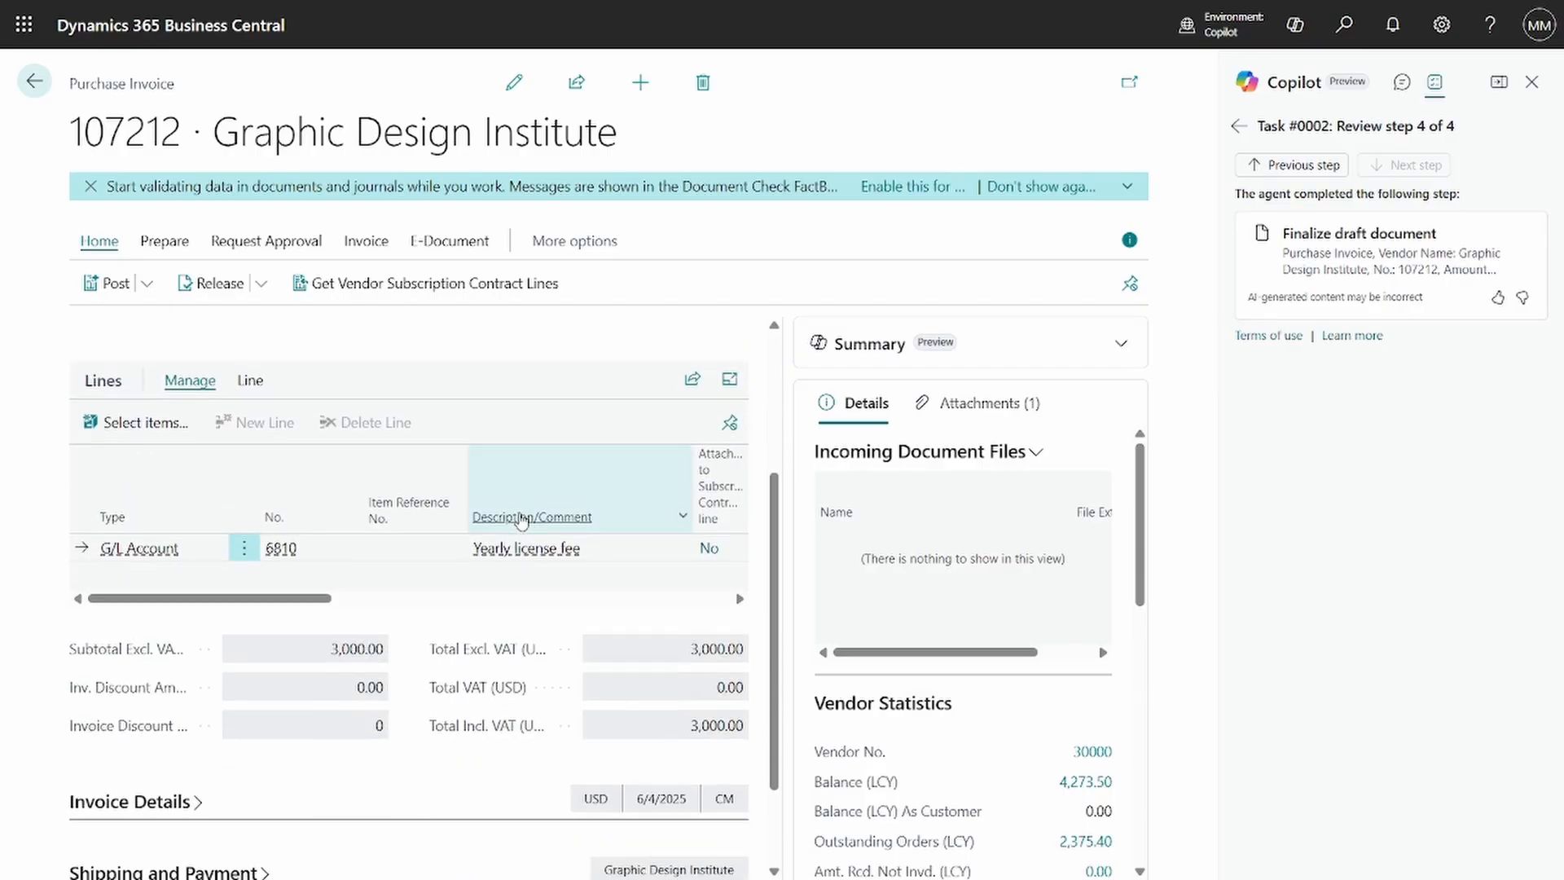
pyautogui.scroll(5, 521, 521)
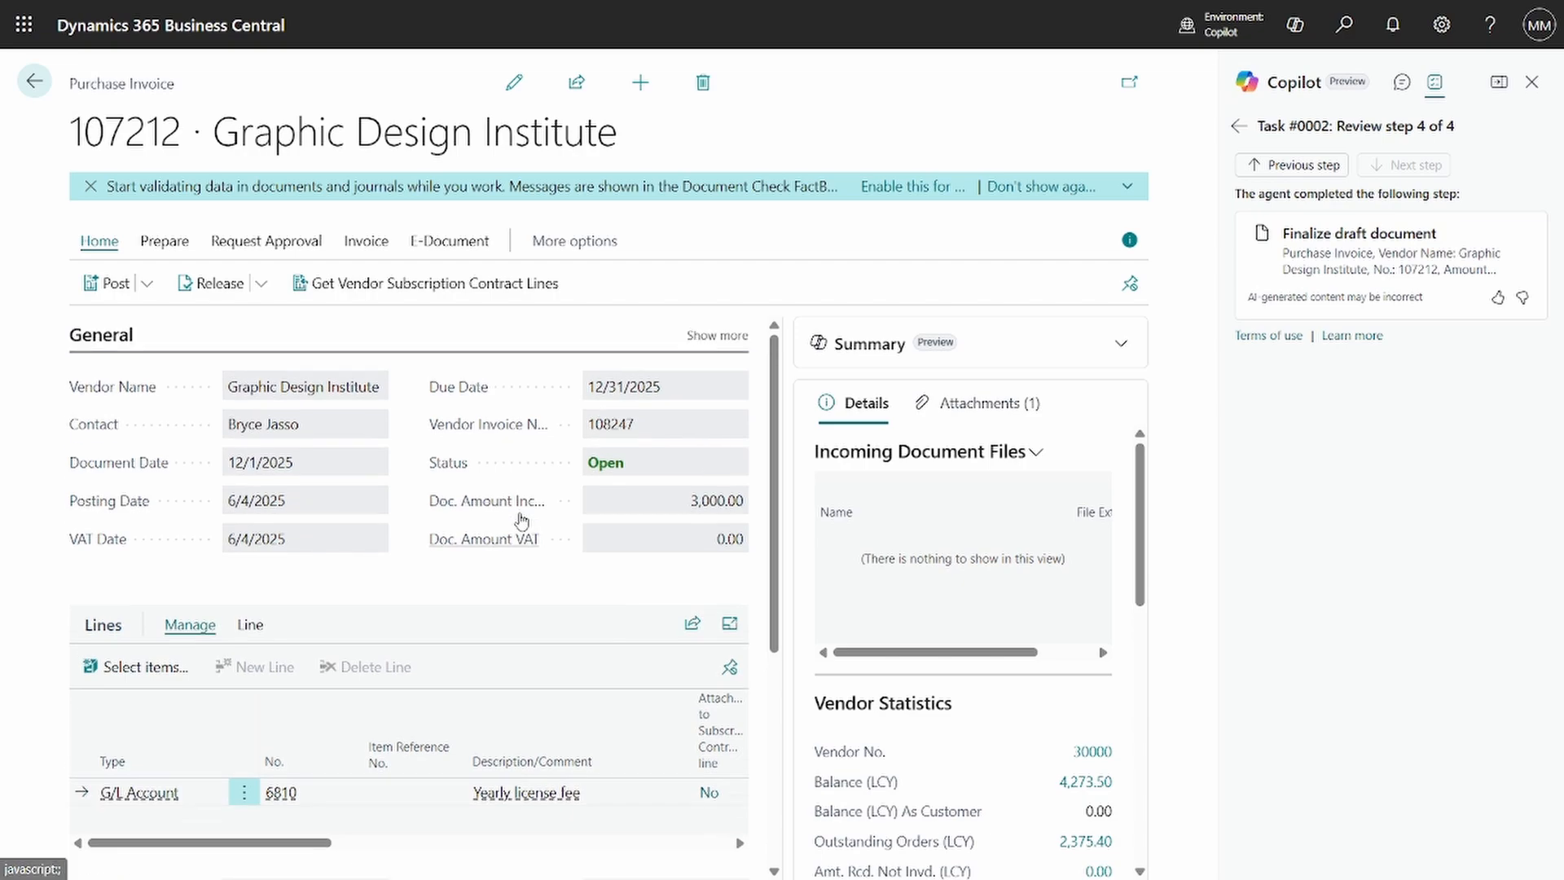
pyautogui.click(721, 341)
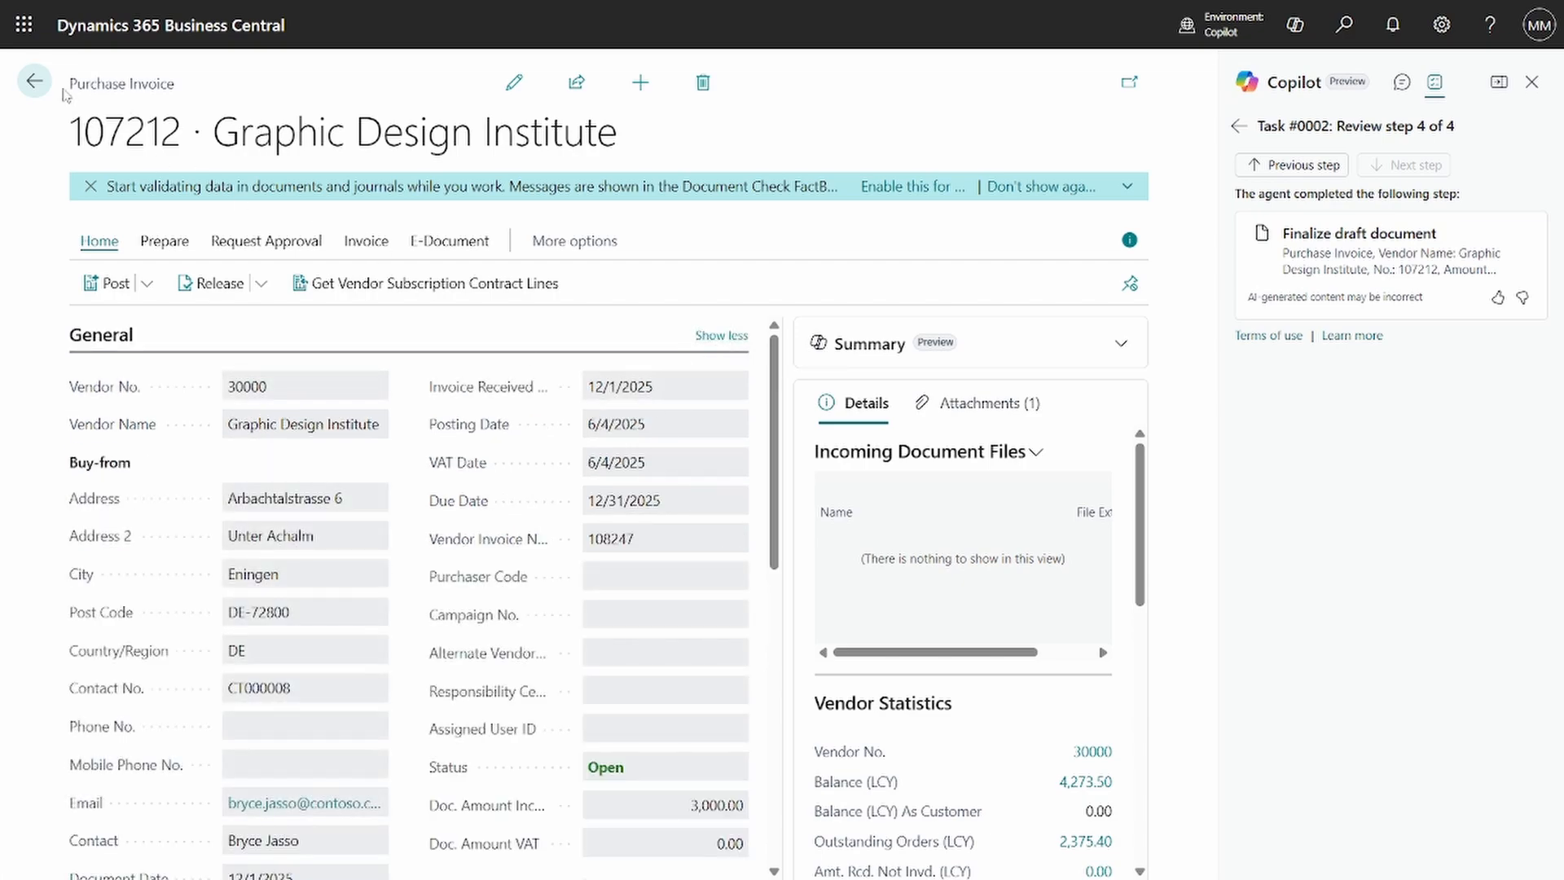
pyautogui.click(38, 81)
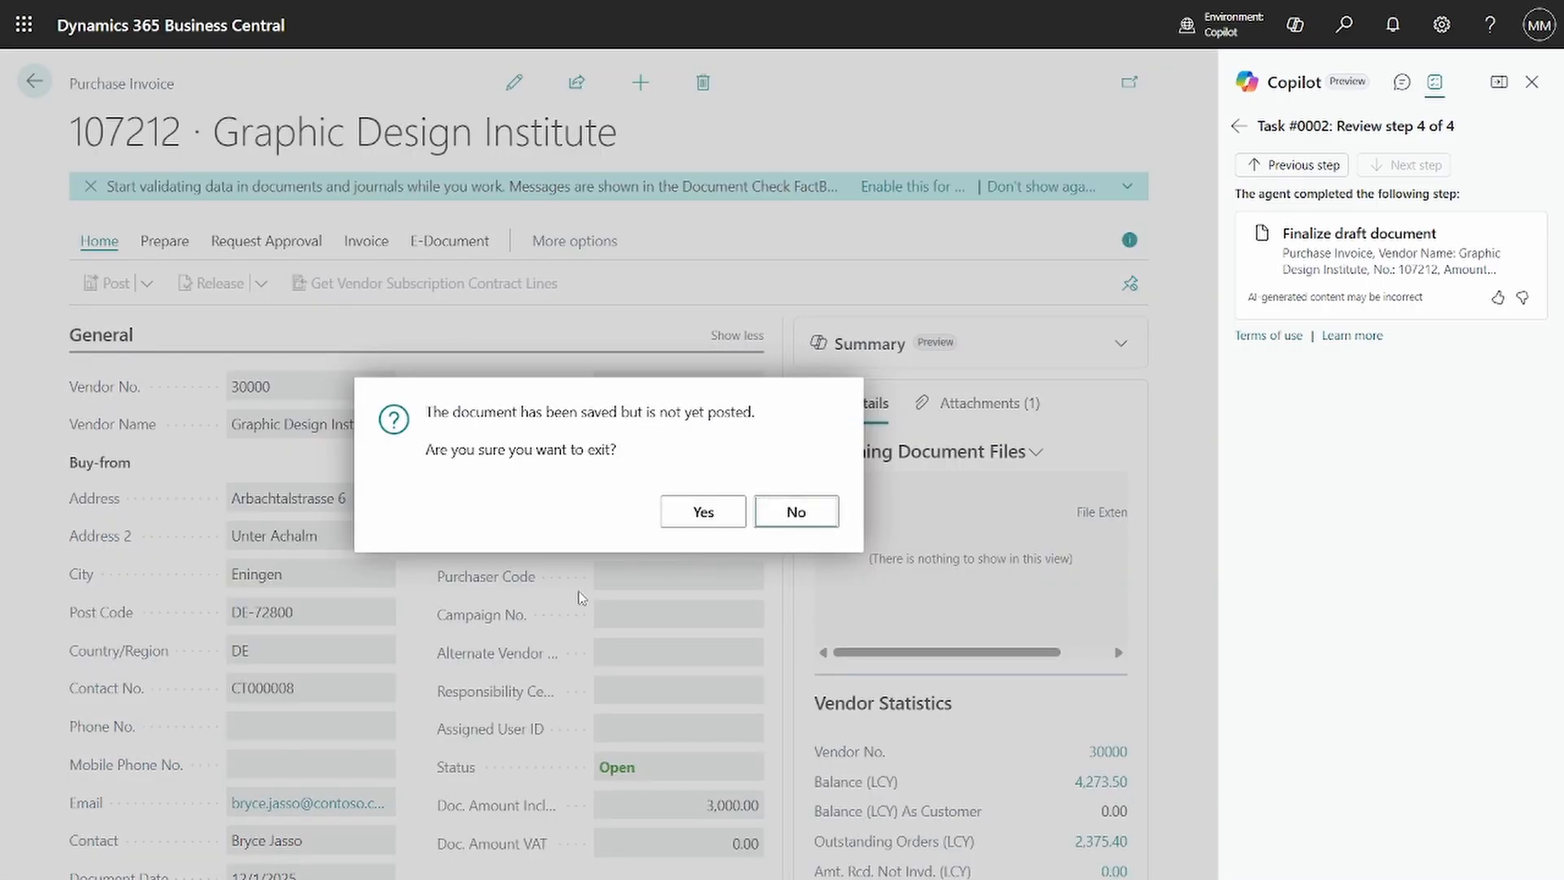
pyautogui.click(704, 514)
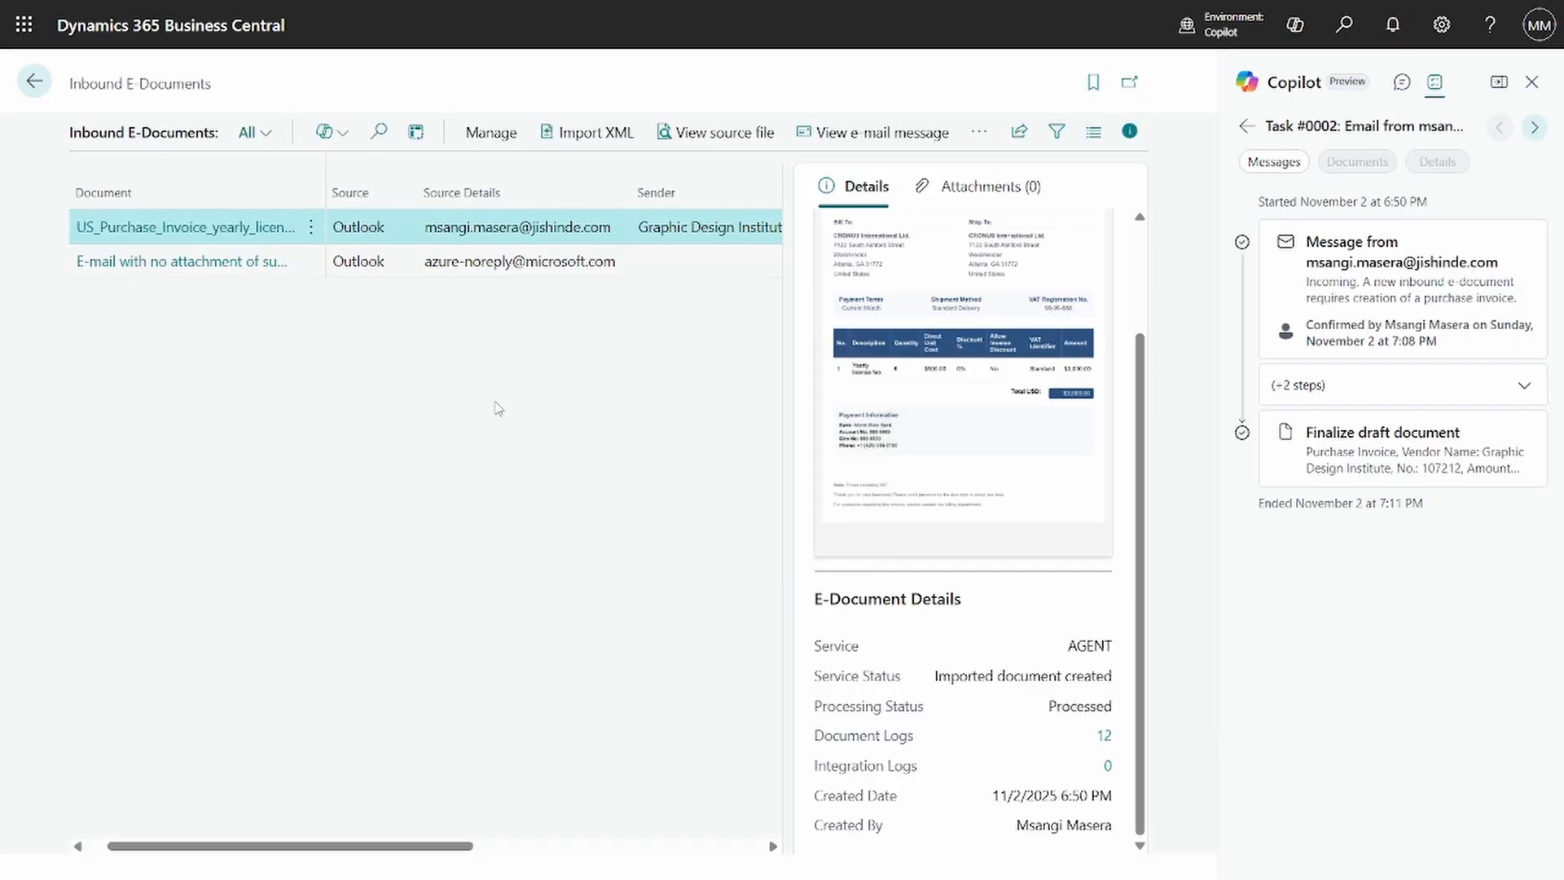
# - Open the finalized invoice from the yearly license e-document's entry, examine its Invoice Details section, and exit without posting
pyautogui.click(548, 848)
pyautogui.moveTo(550, 850); pyautogui.dragTo(529, 849)
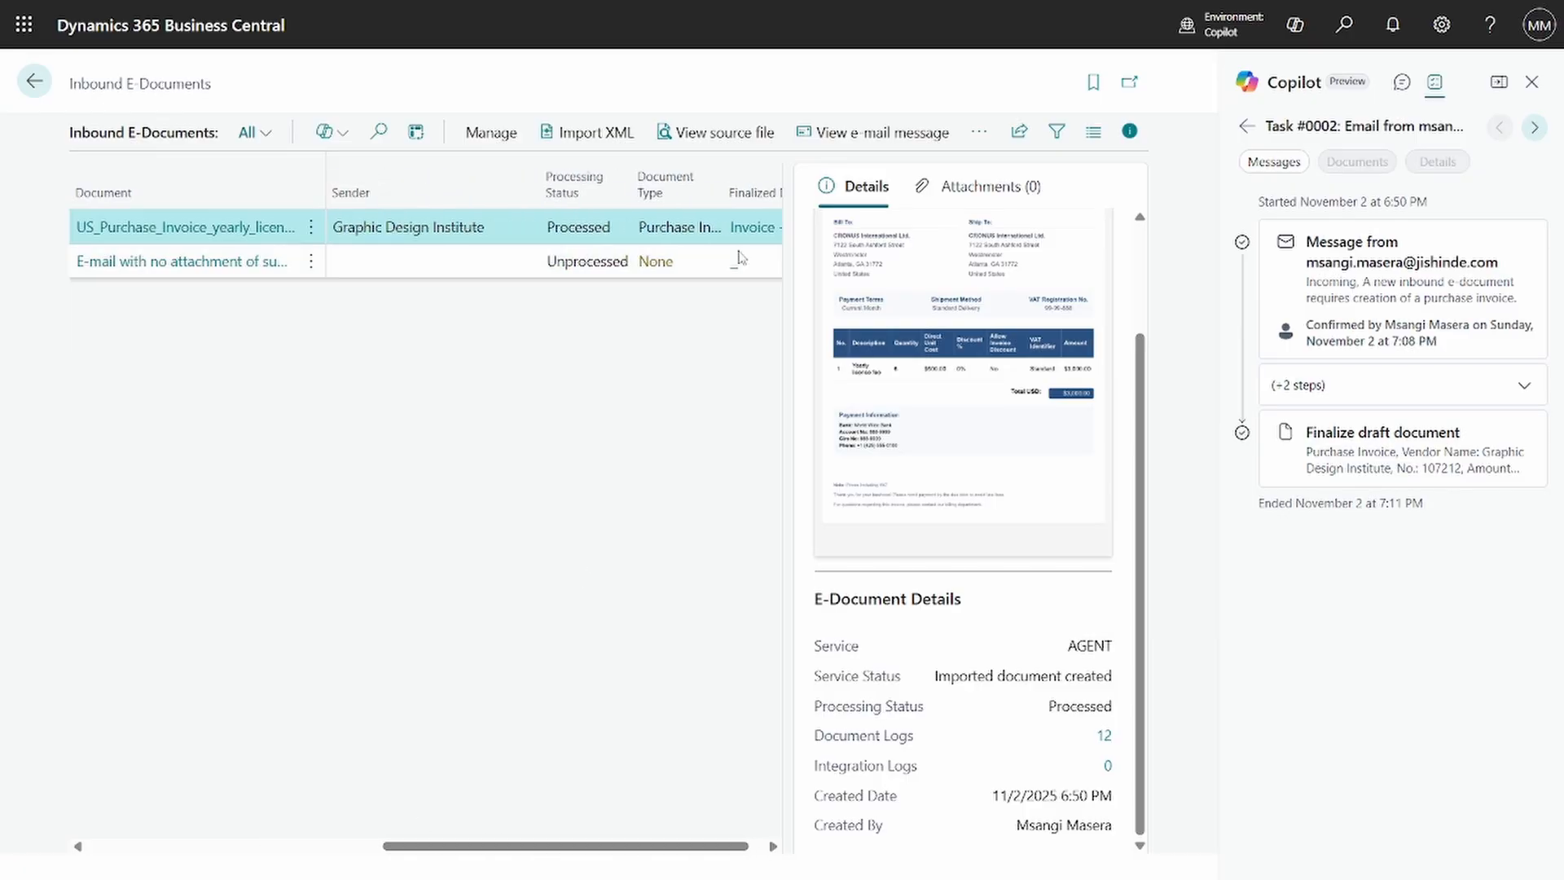
pyautogui.click(749, 236)
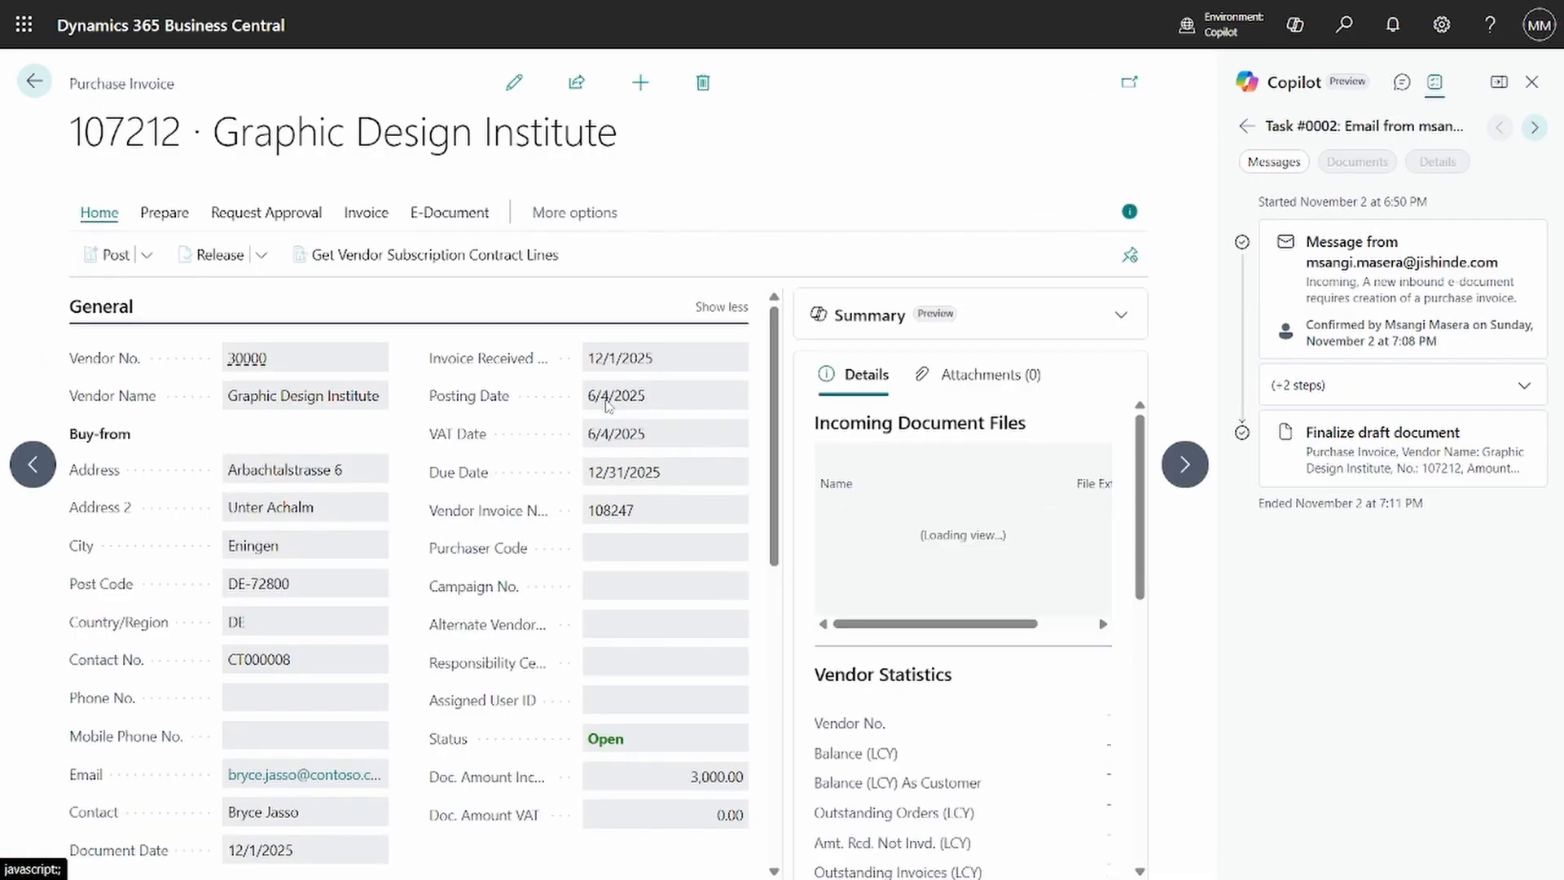
pyautogui.scroll(-5, 675, 558)
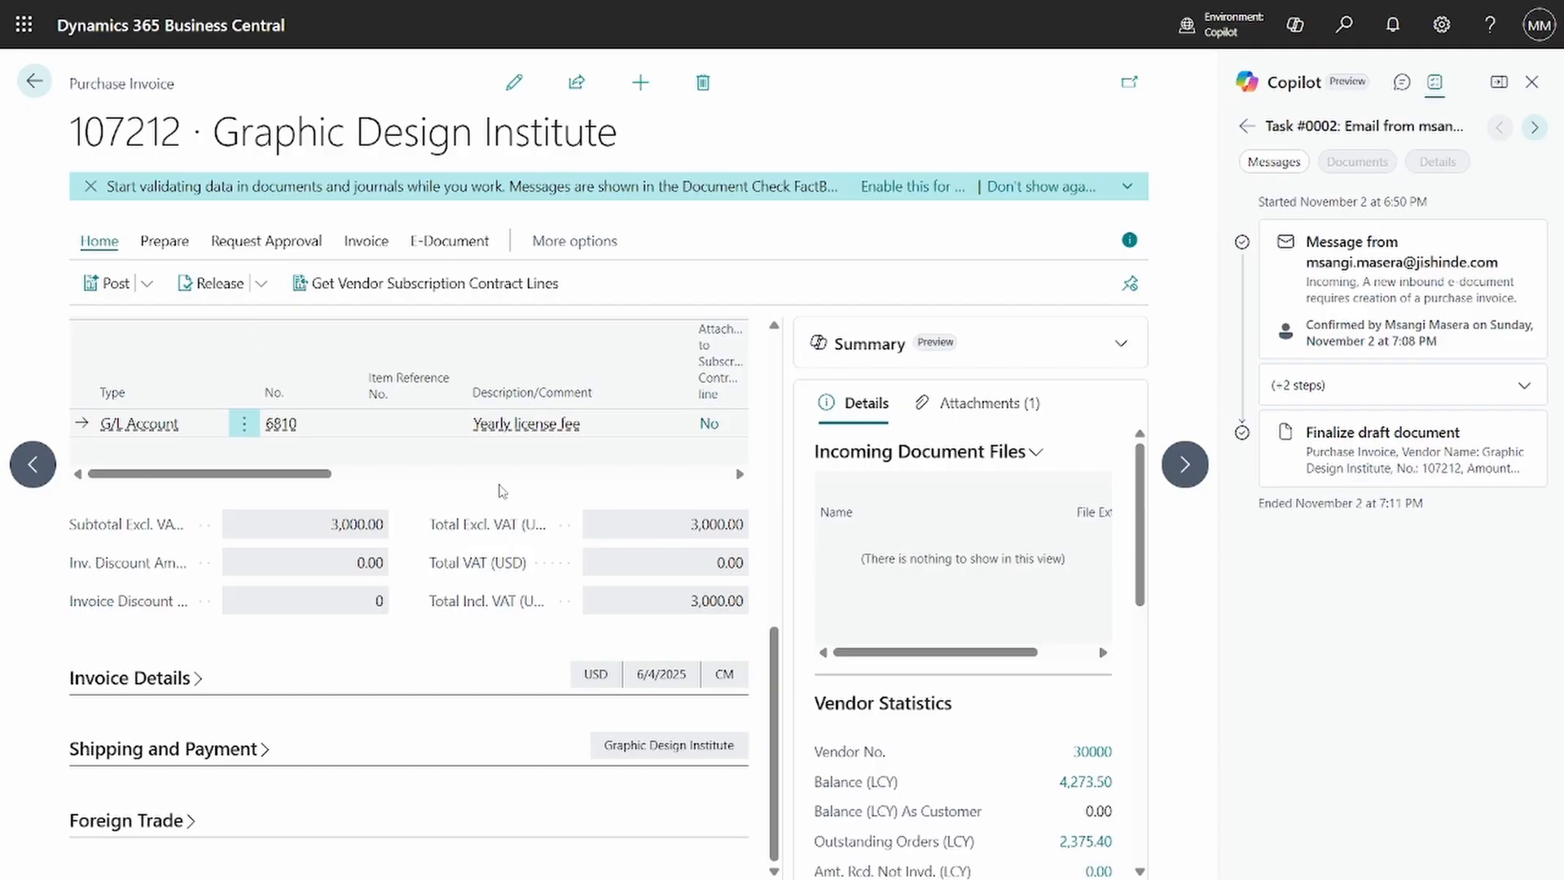
pyautogui.click(162, 687)
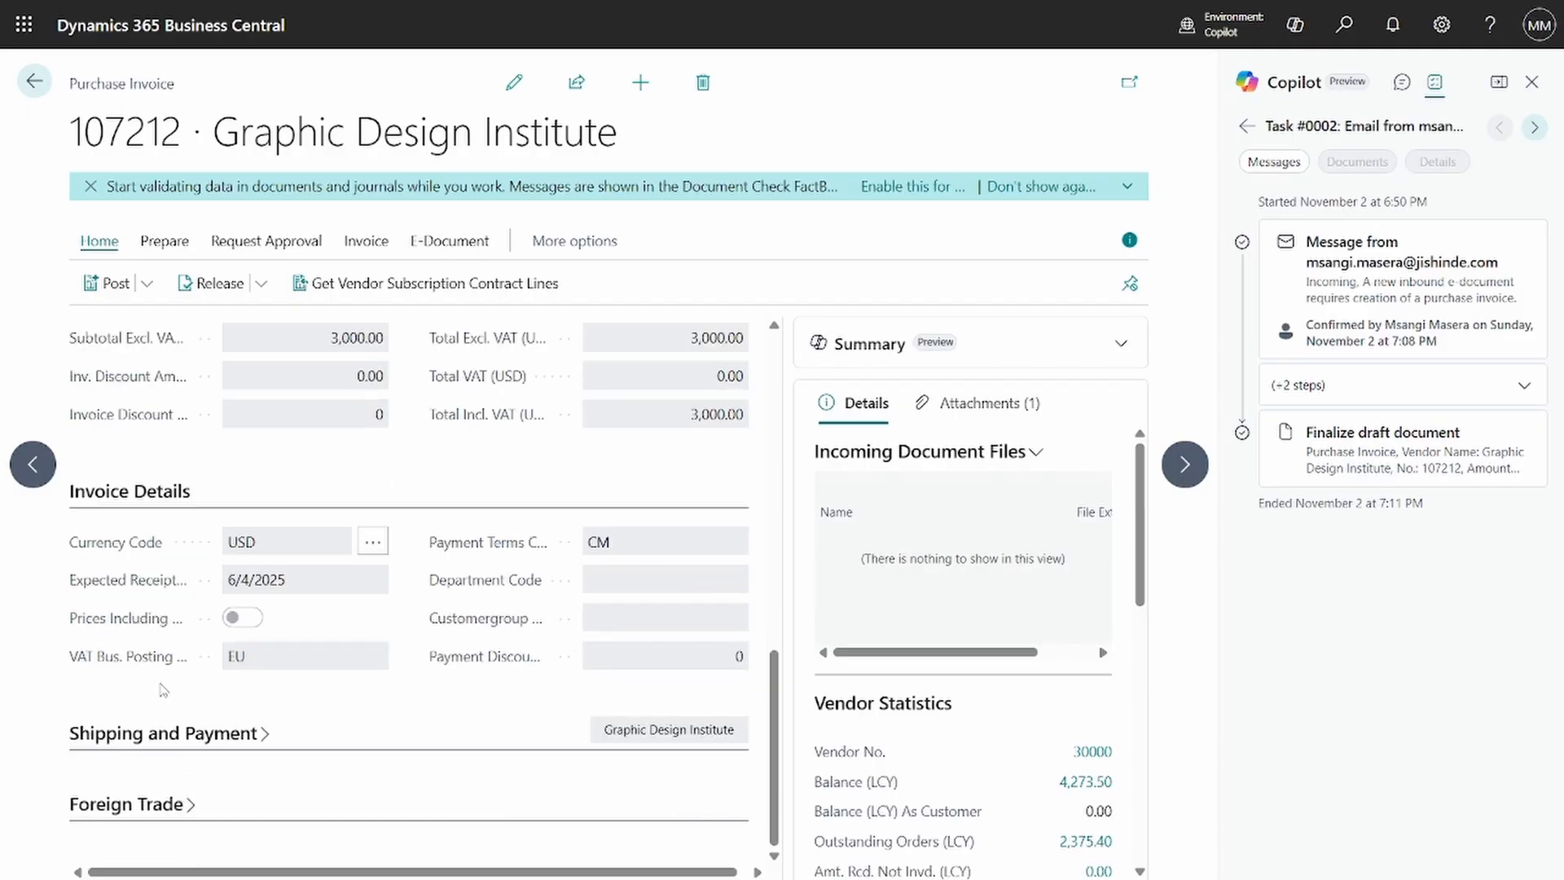
pyautogui.scroll(3, 172, 700)
pyautogui.scroll(-2, 172, 699)
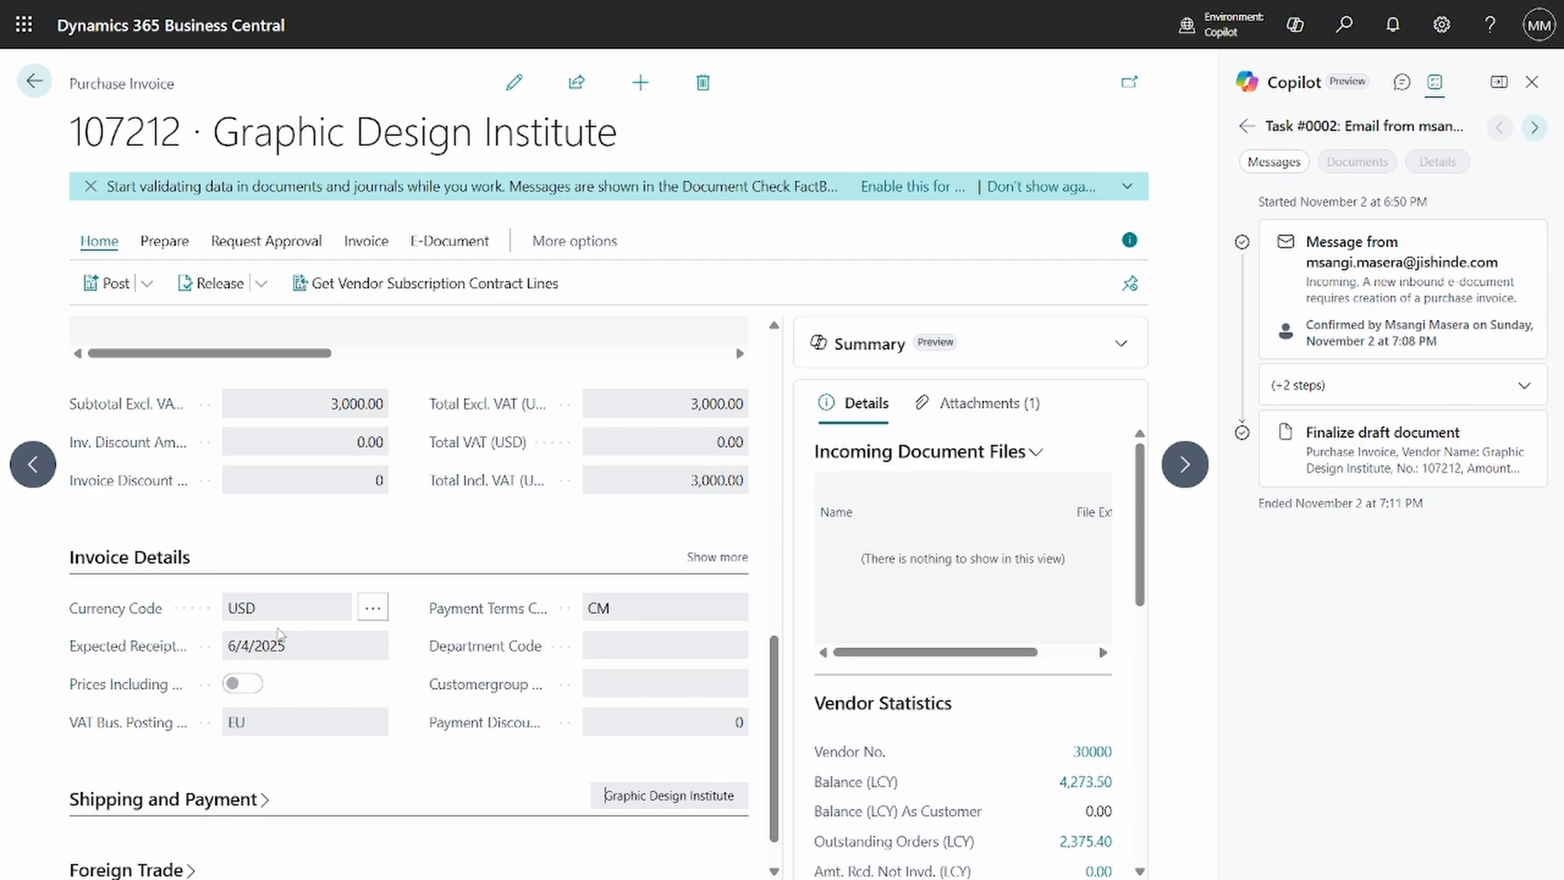
pyautogui.scroll(10, 282, 634)
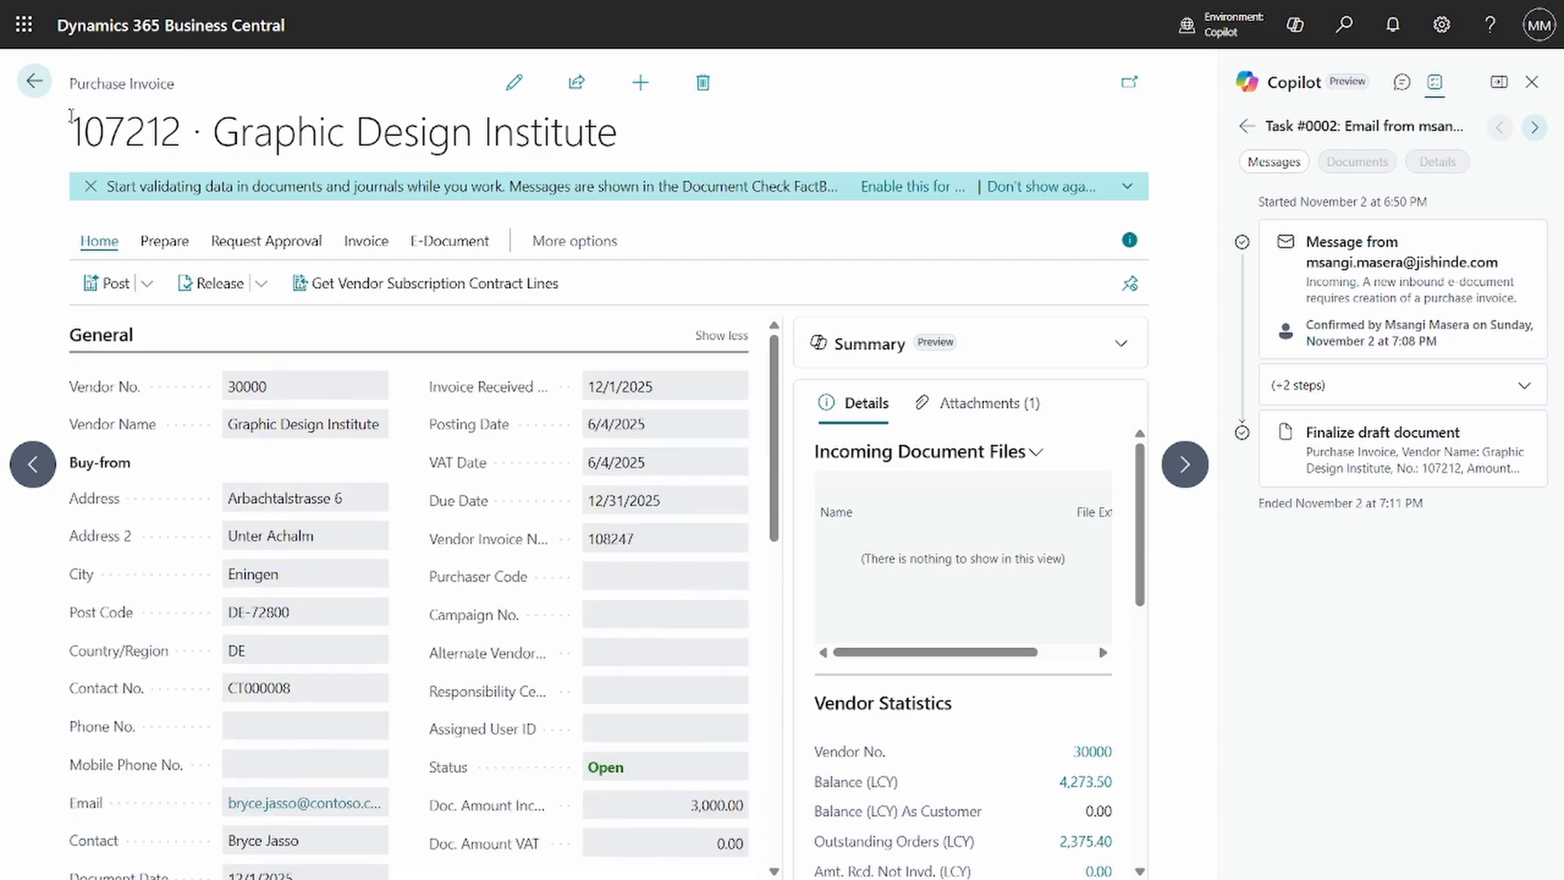
pyautogui.click(50, 96)
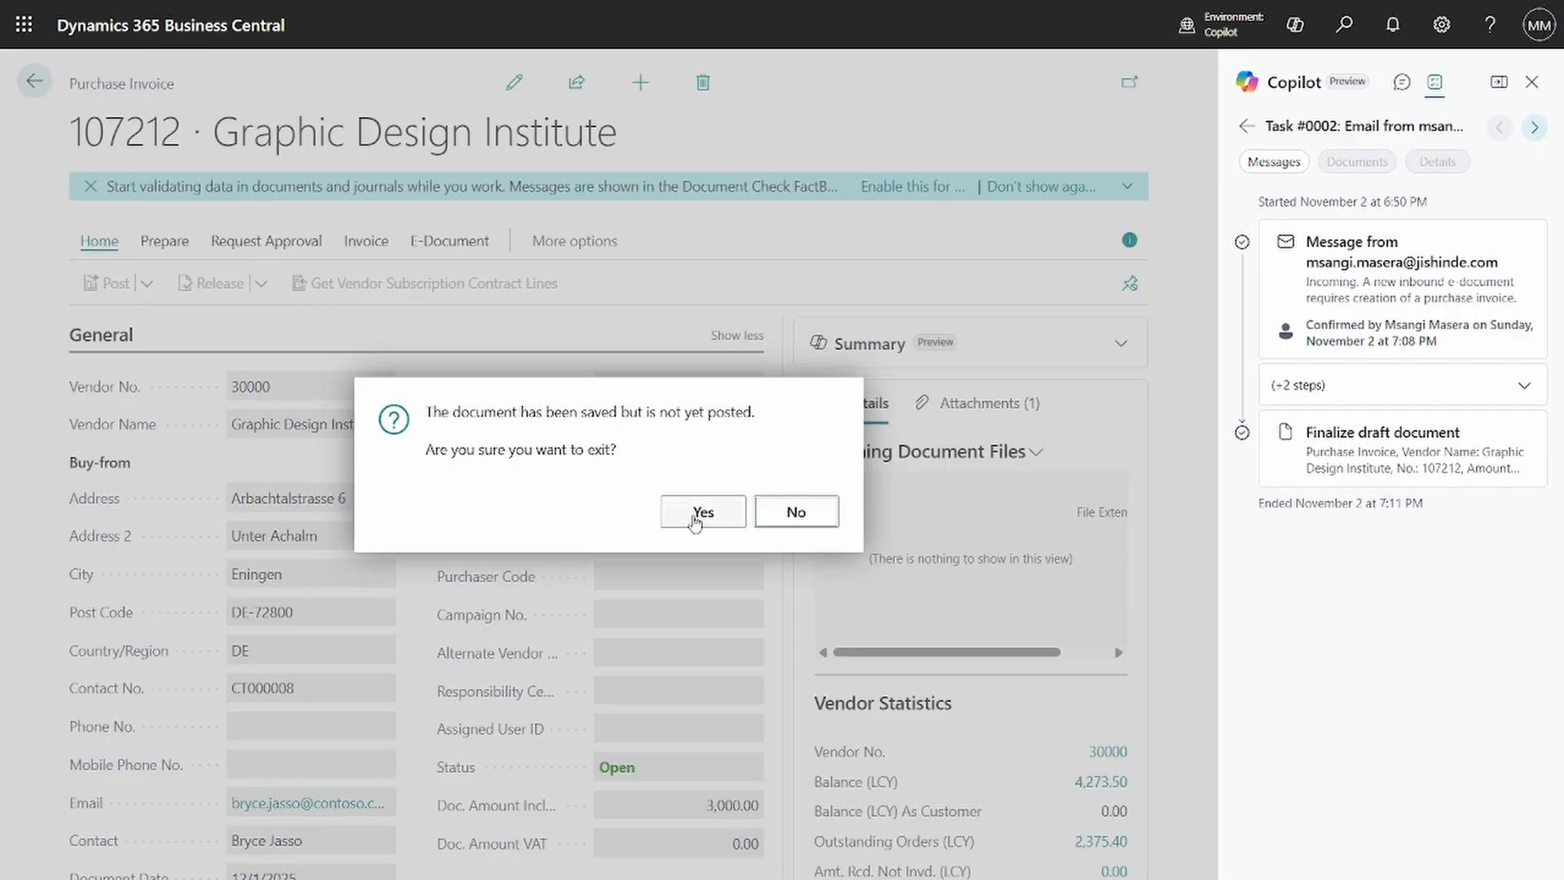
pyautogui.click(699, 521)
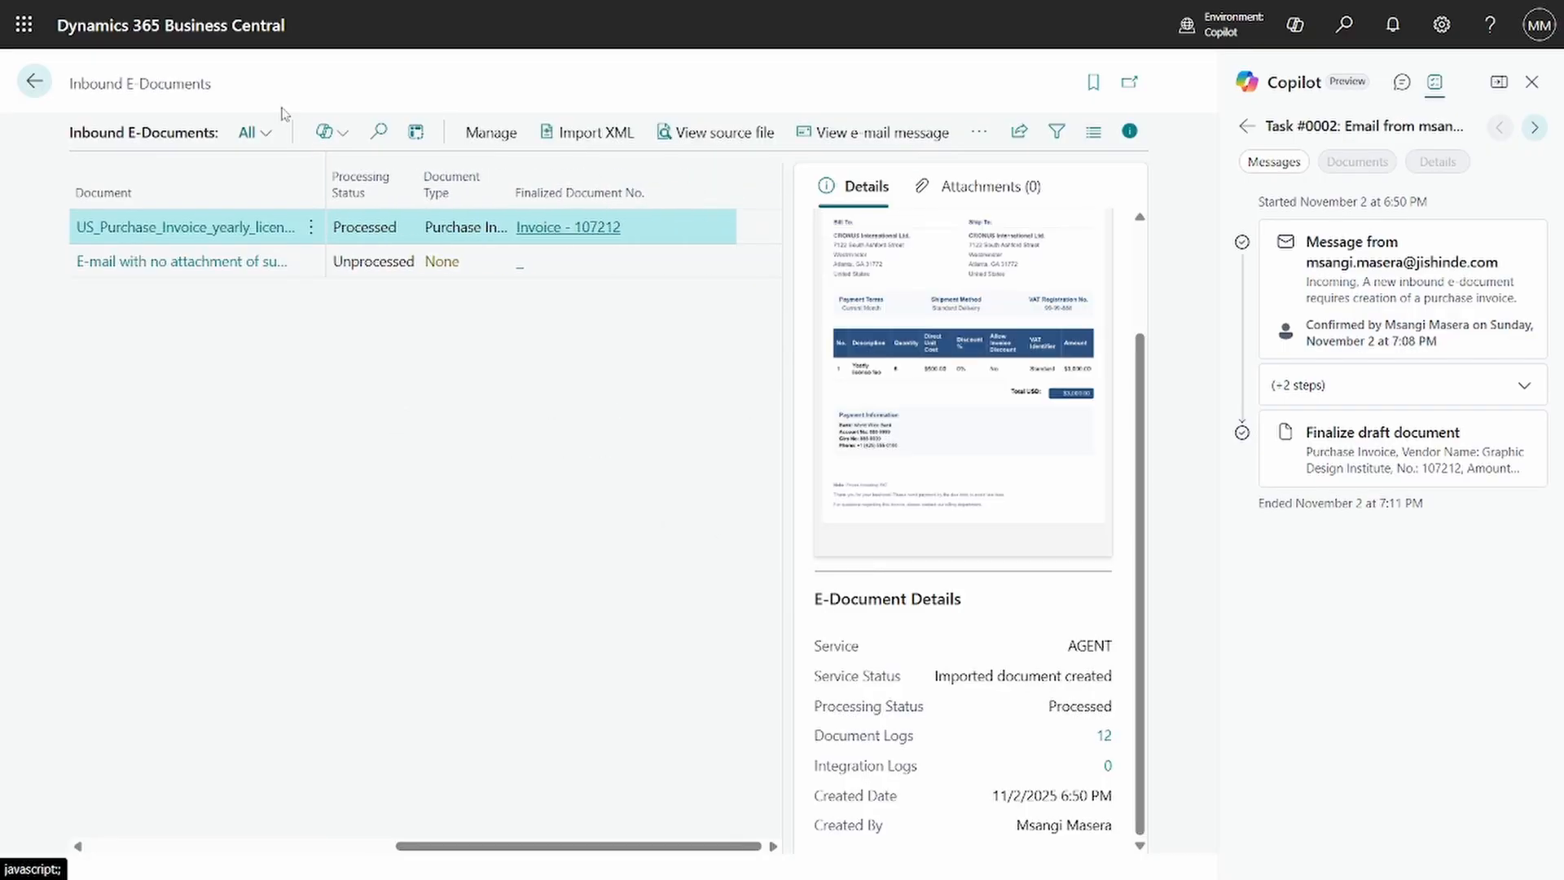
# - Return to the home page and check the Payables Agent's activity summary and task list
pyautogui.click(39, 85)
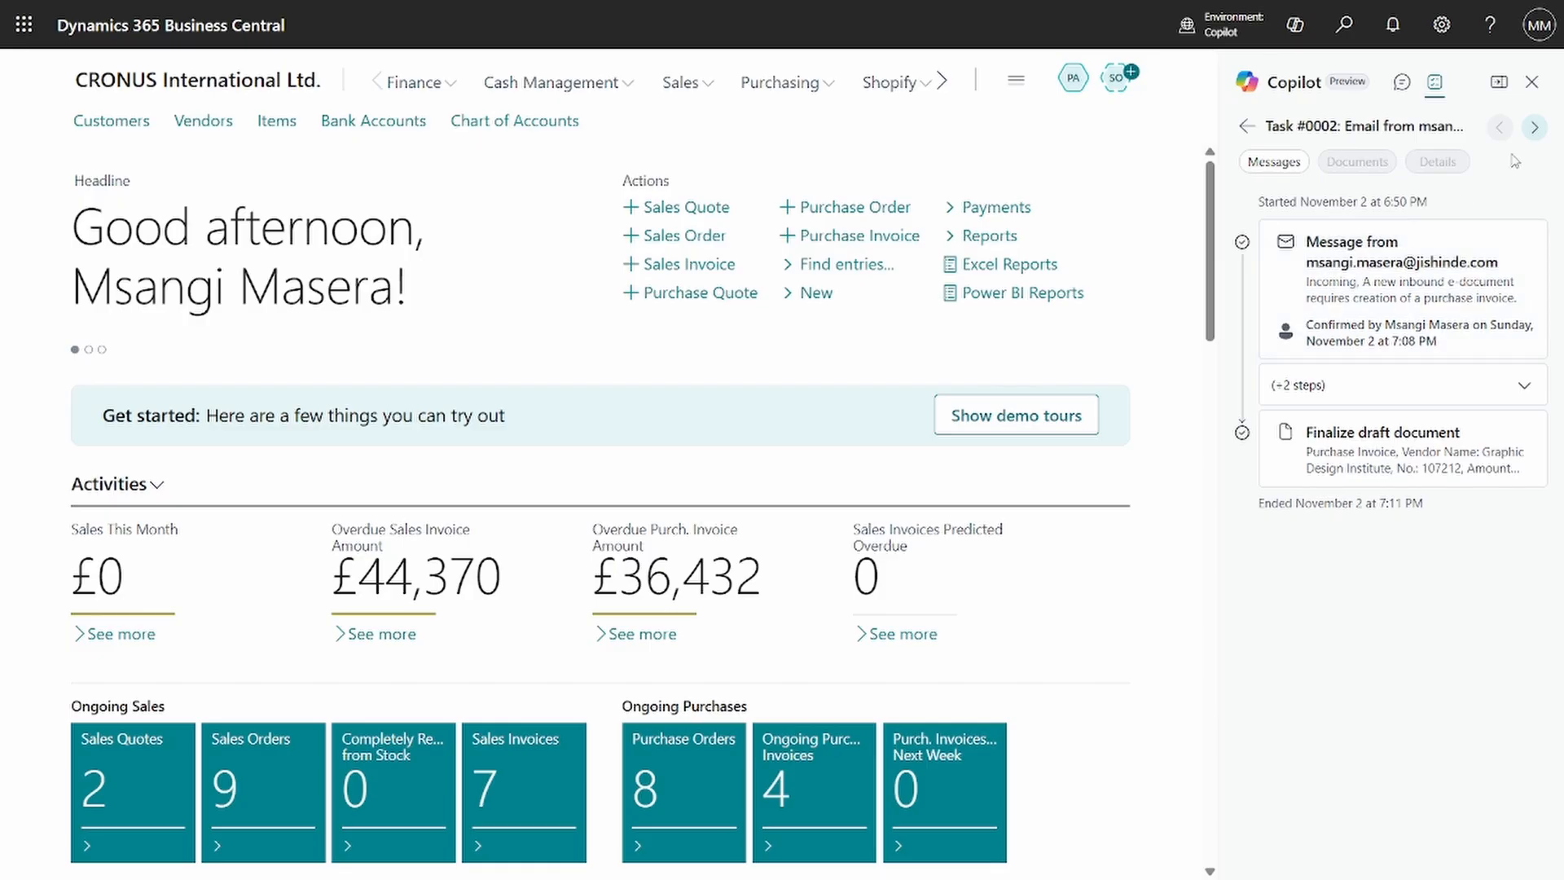
pyautogui.click(1540, 83)
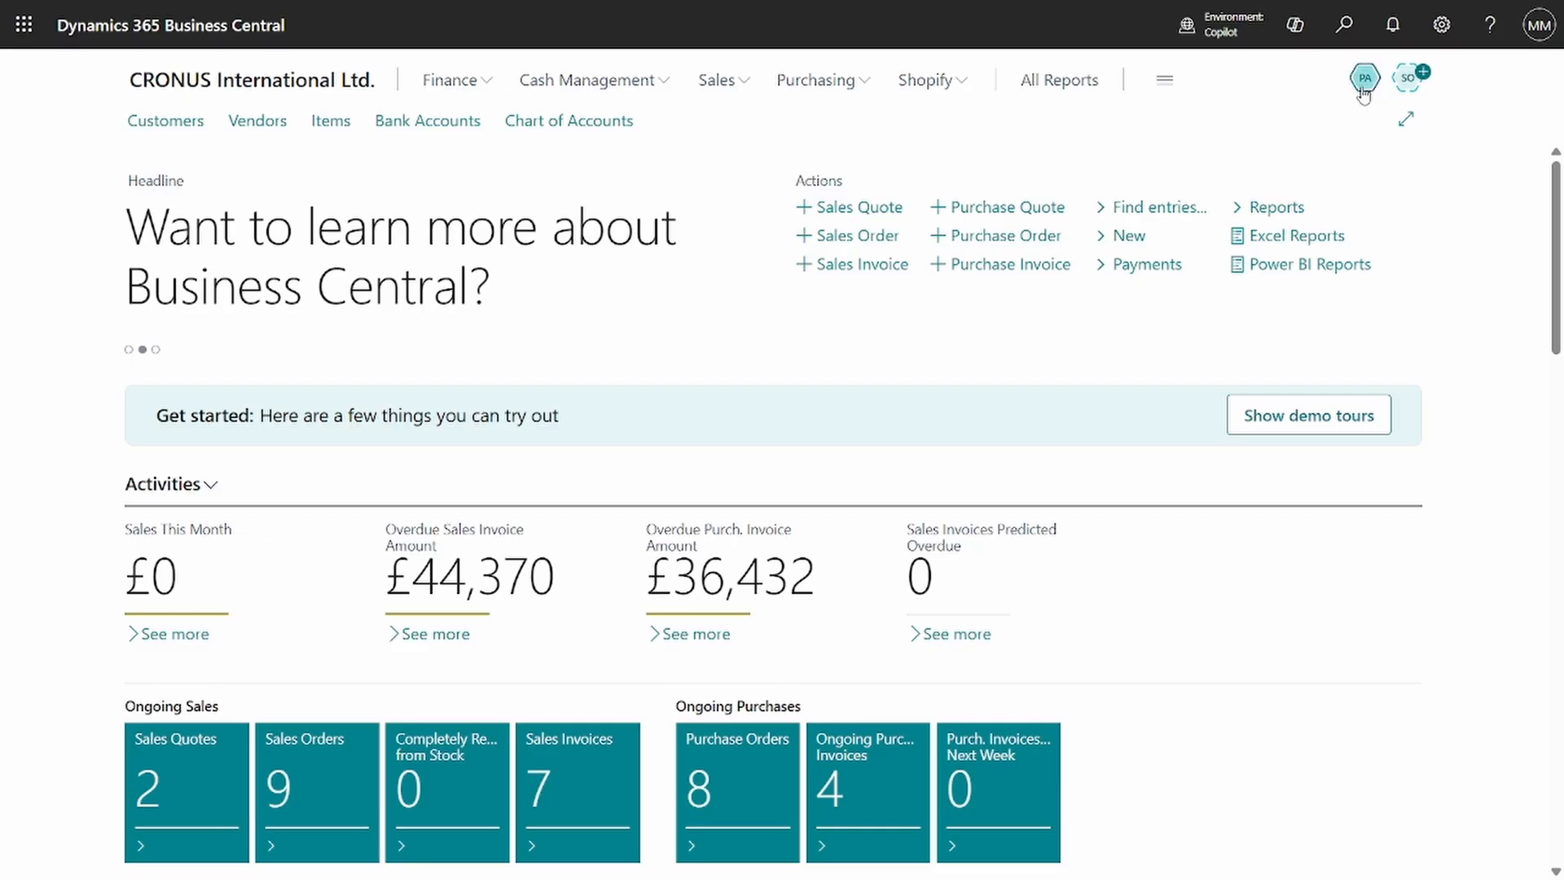
pyautogui.click(1364, 81)
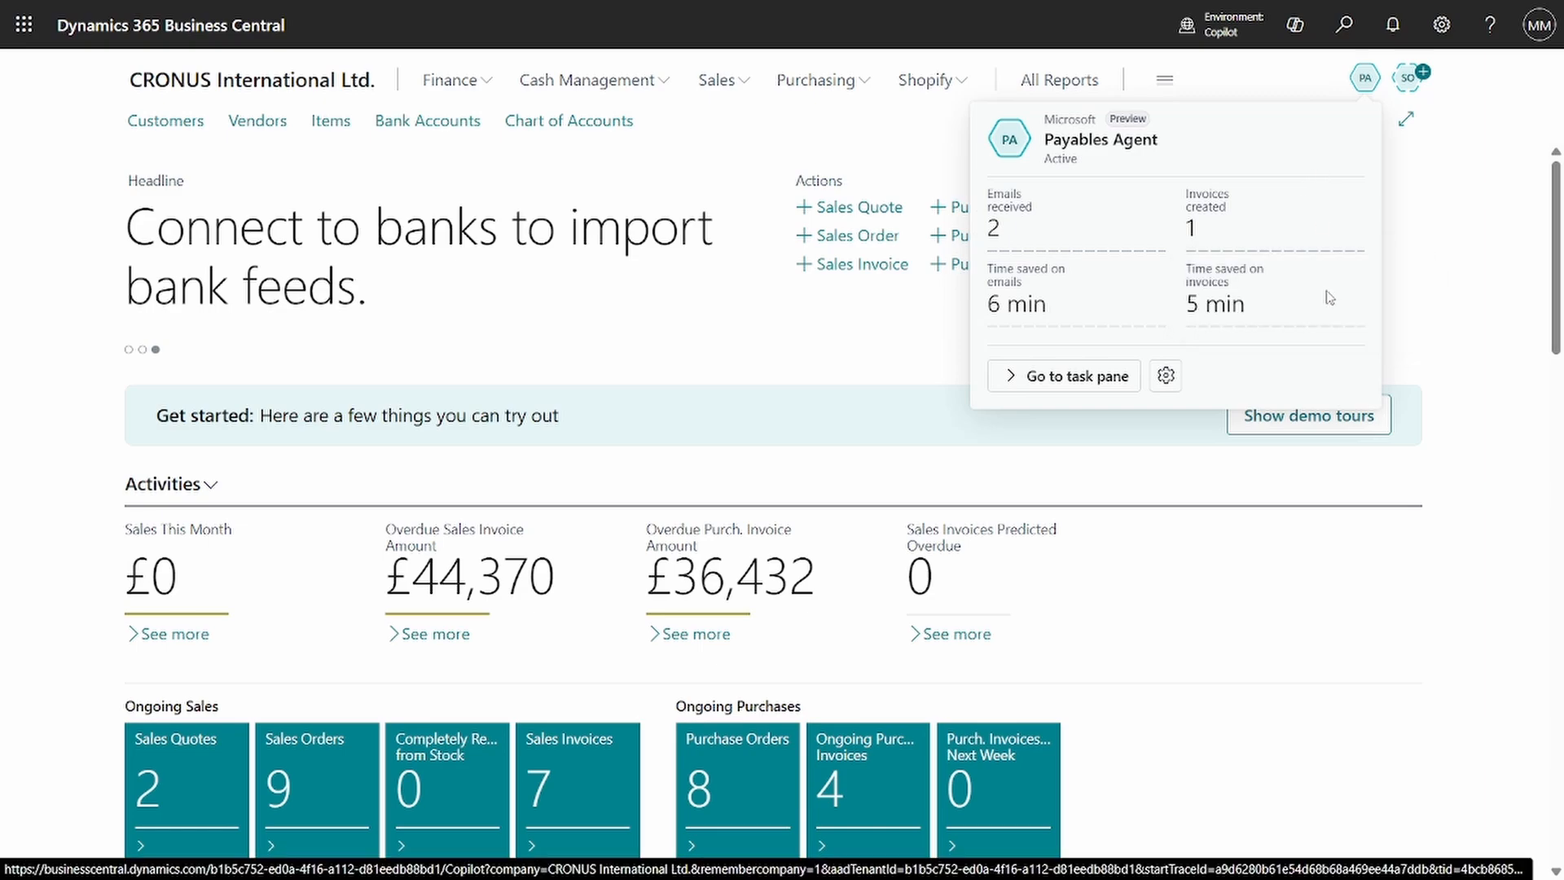
pyautogui.moveTo(1238, 311)
pyautogui.moveTo(1207, 231)
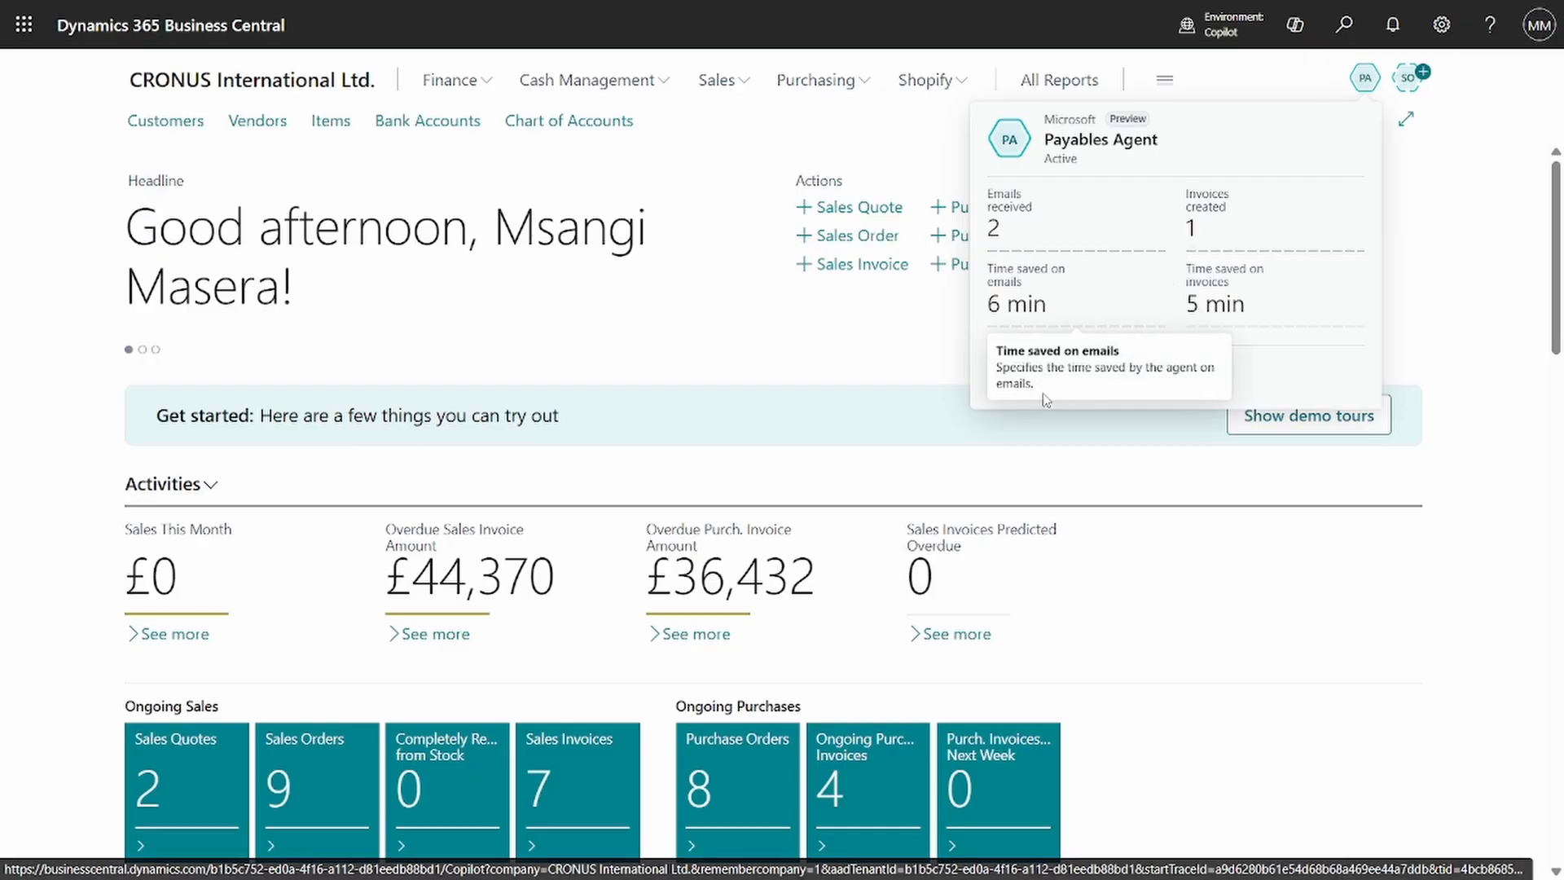
pyautogui.click(1088, 377)
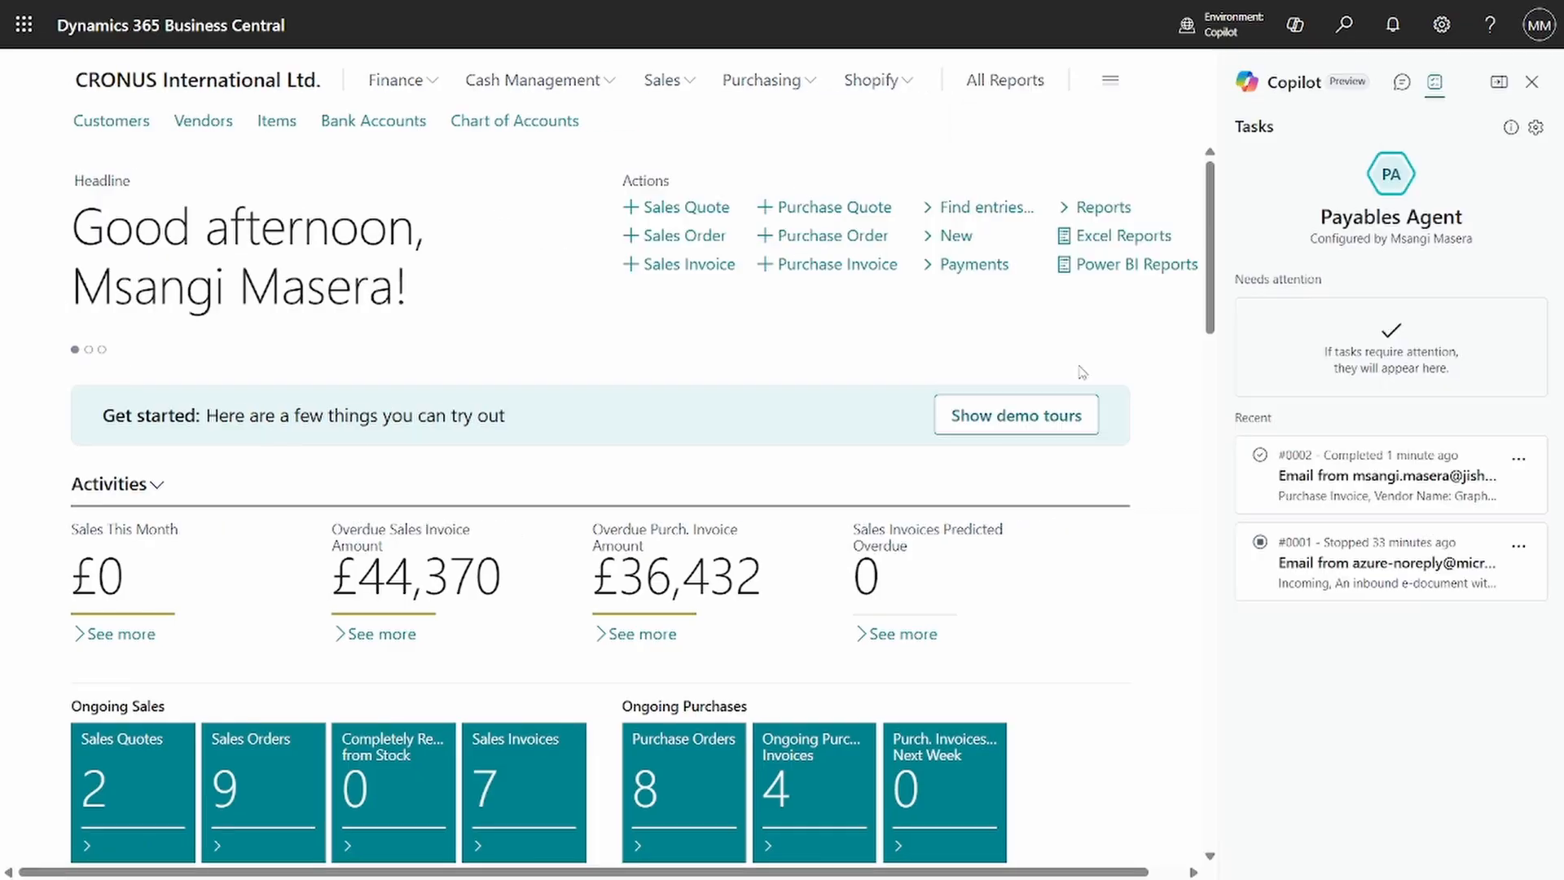
pyautogui.click(1533, 82)
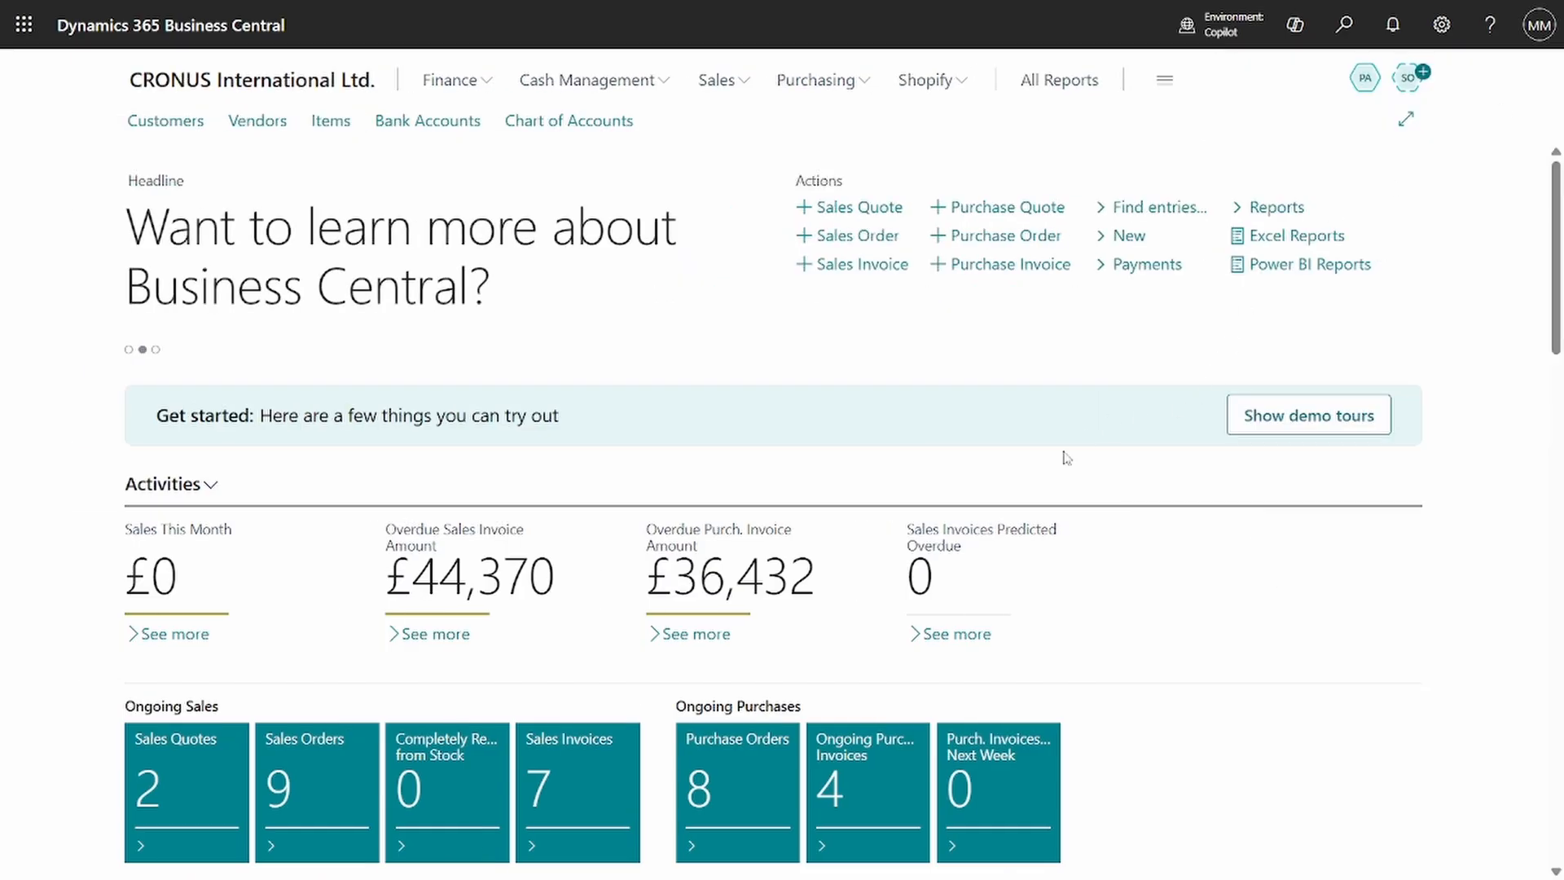